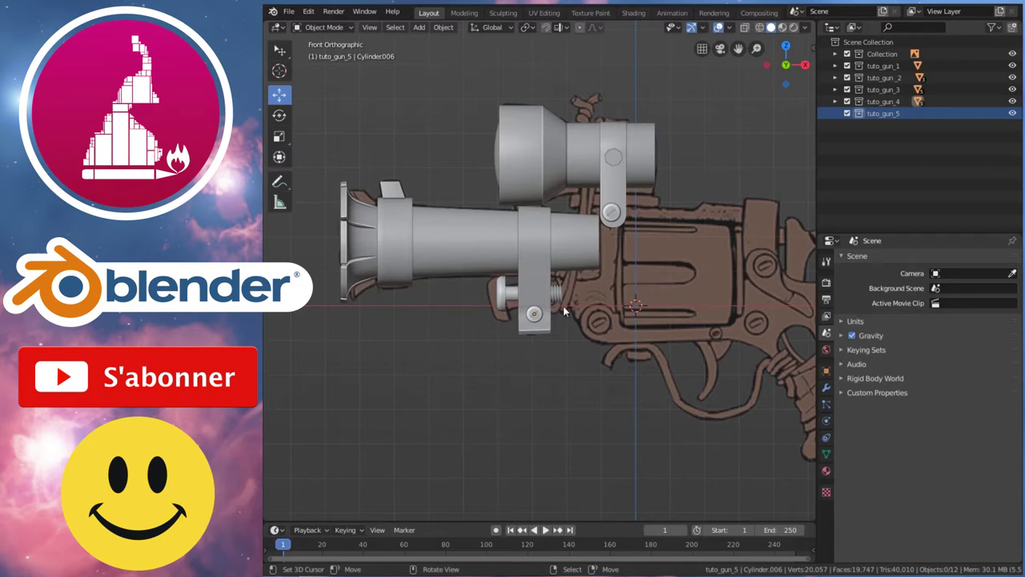
Inspect the scope clamp, the lower and upper screws and the vertical scope bracket.
click(534, 256)
ctrl+scroll(535, 259, down, 2)
scroll(490, 313, up, 1)
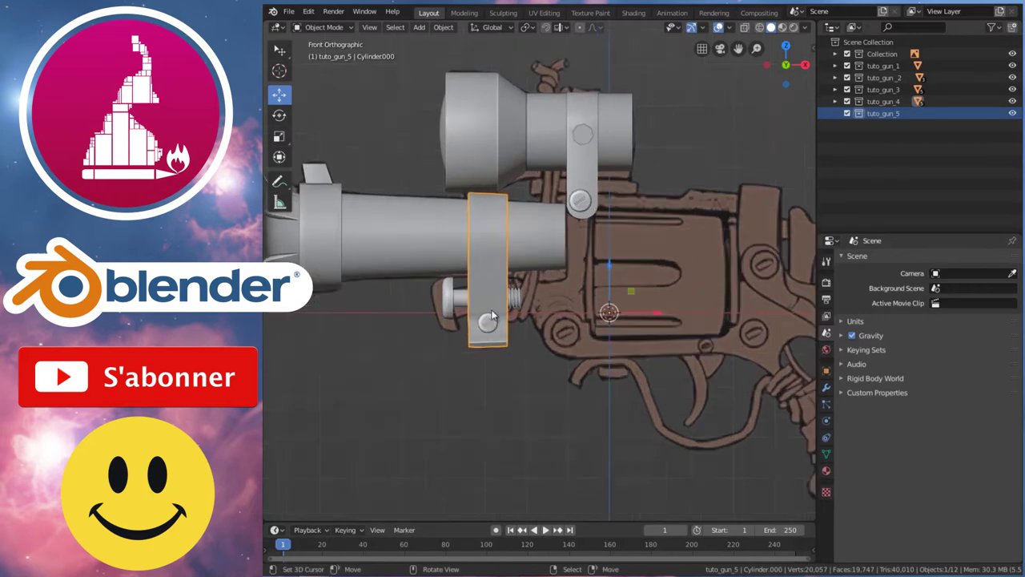
scroll(462, 282, up, 2)
click(470, 350)
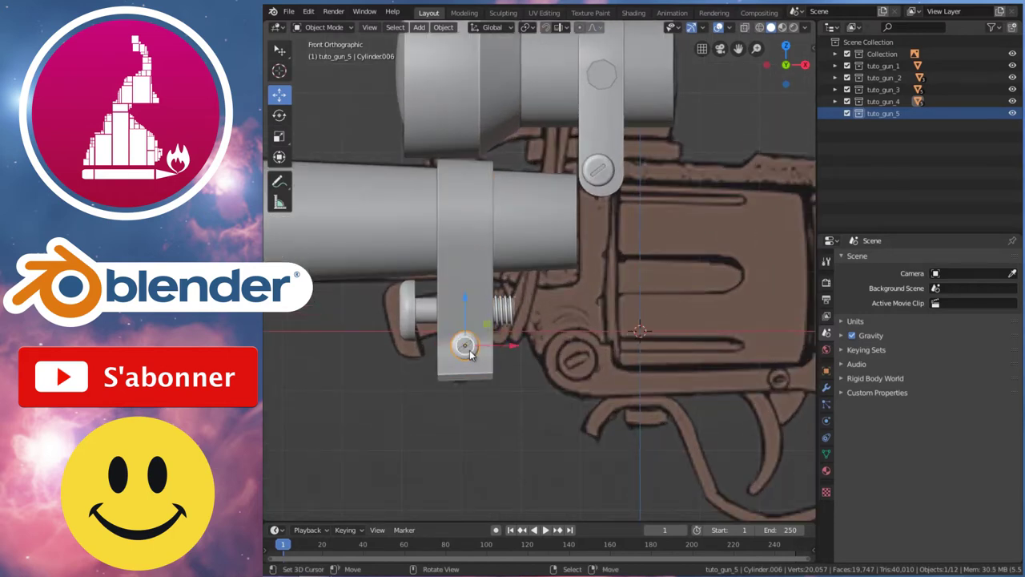
click(600, 171)
click(607, 118)
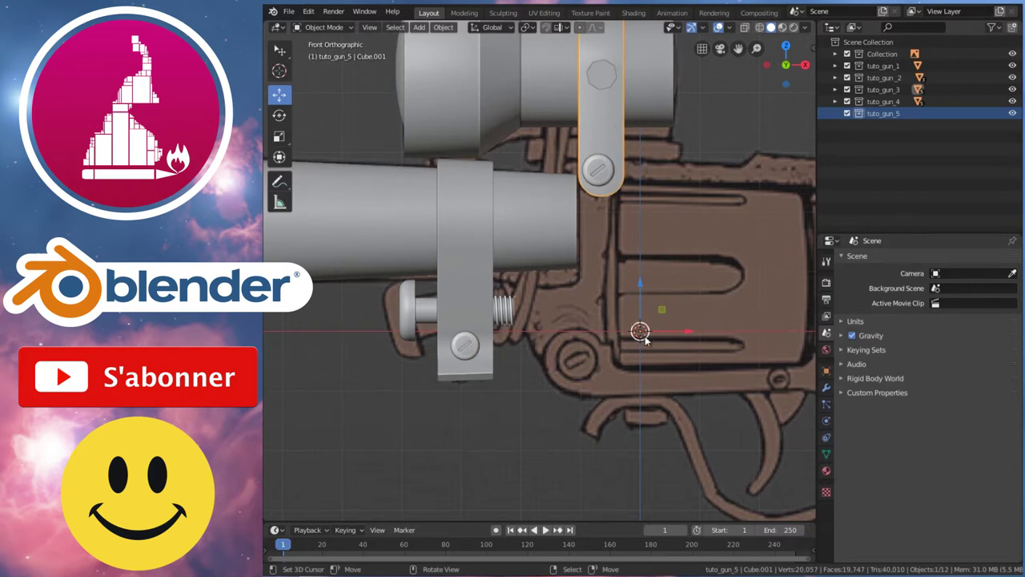
scroll(633, 320, down, 2)
ctrl+scroll(622, 289, down, 3)
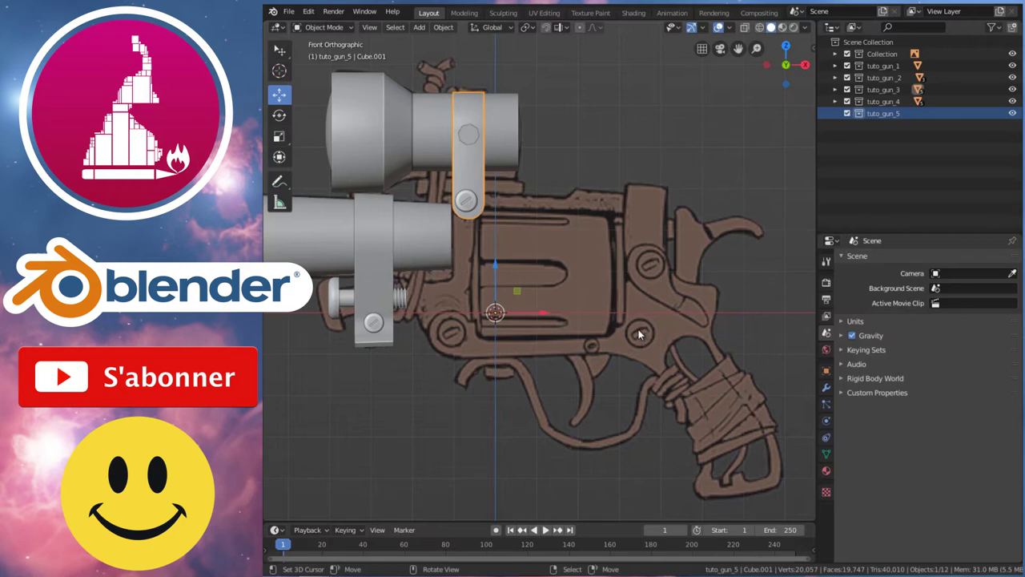
shift+scroll(607, 295, down, 3)
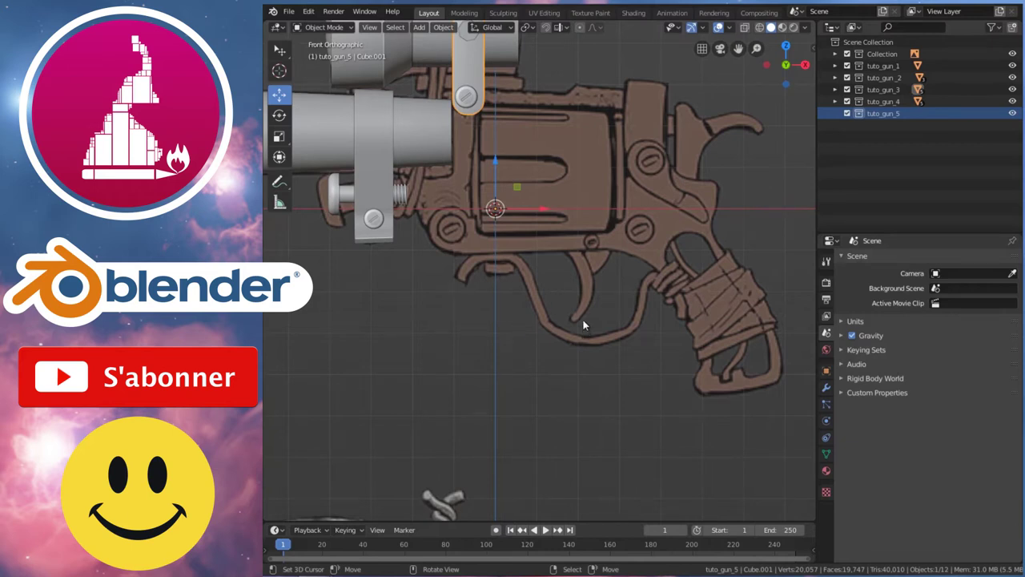
Add a plane mesh and rotate it 90° about the X axis so it stands upright.
key(shift+a)
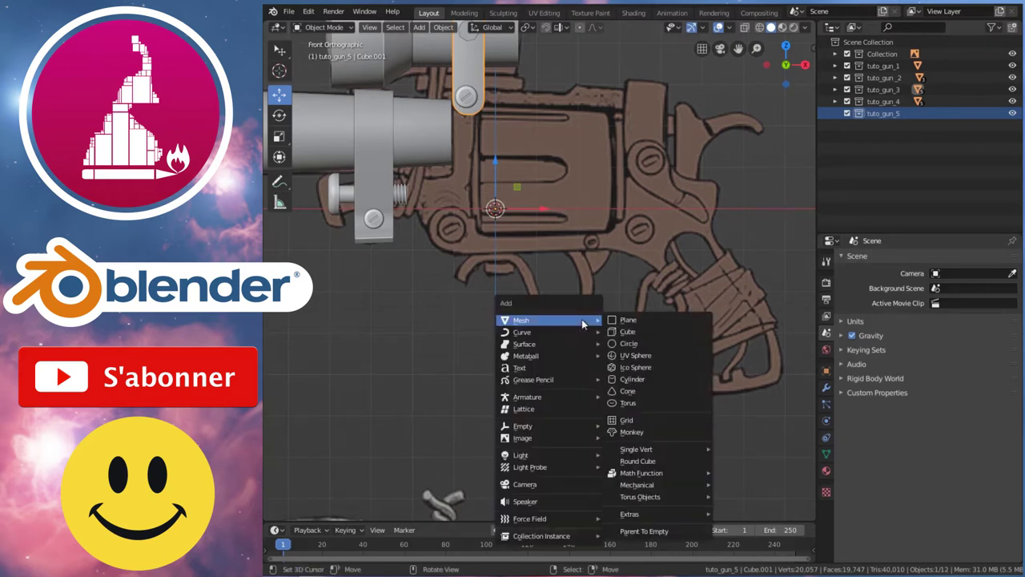
click(647, 318)
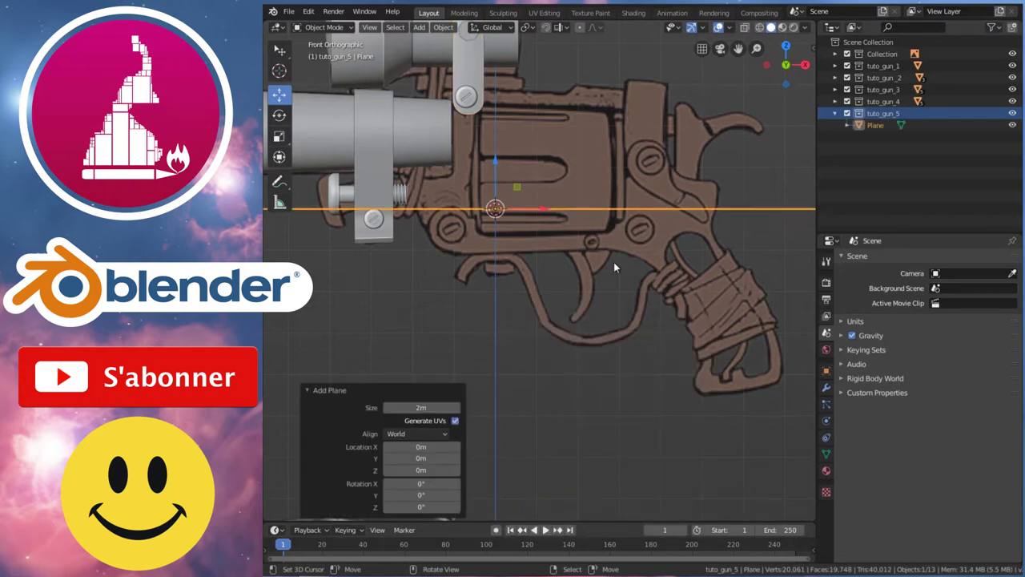
key(r)
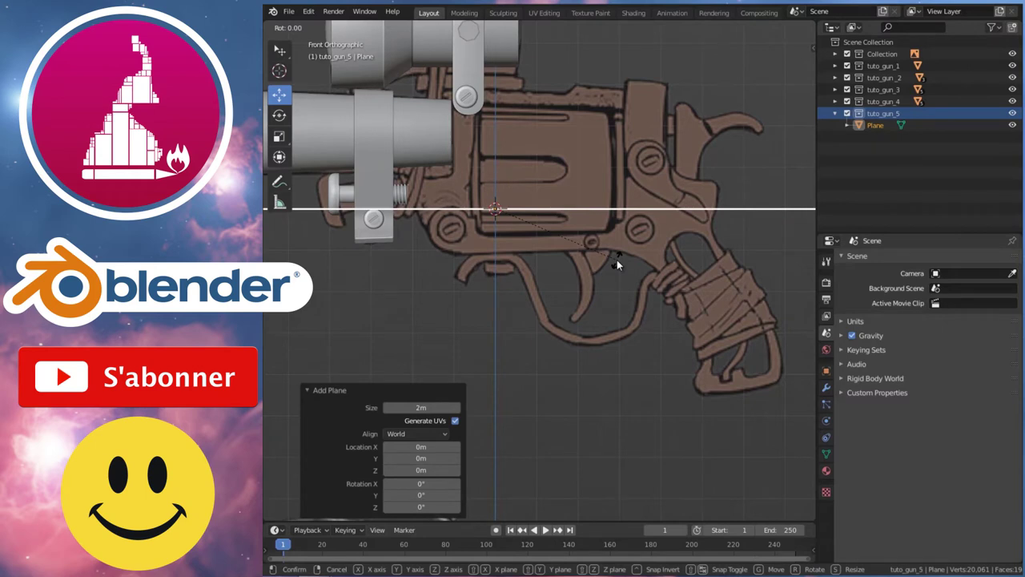
text(x90)
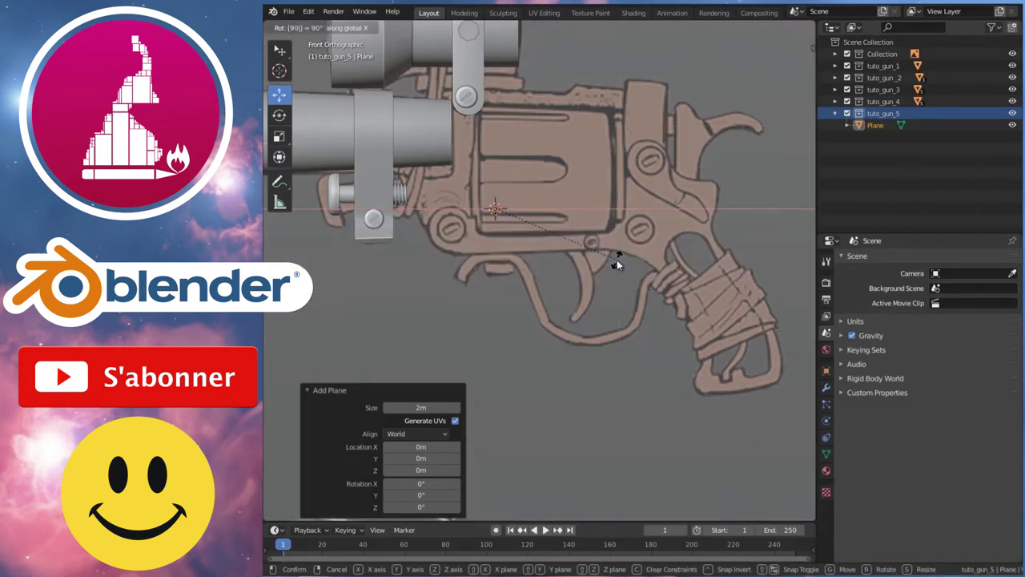
key(Return)
scroll(616, 260, down, 3)
Scale the plane down to about 0.133 and move it below the revolver grip.
scroll(609, 281, down, 2)
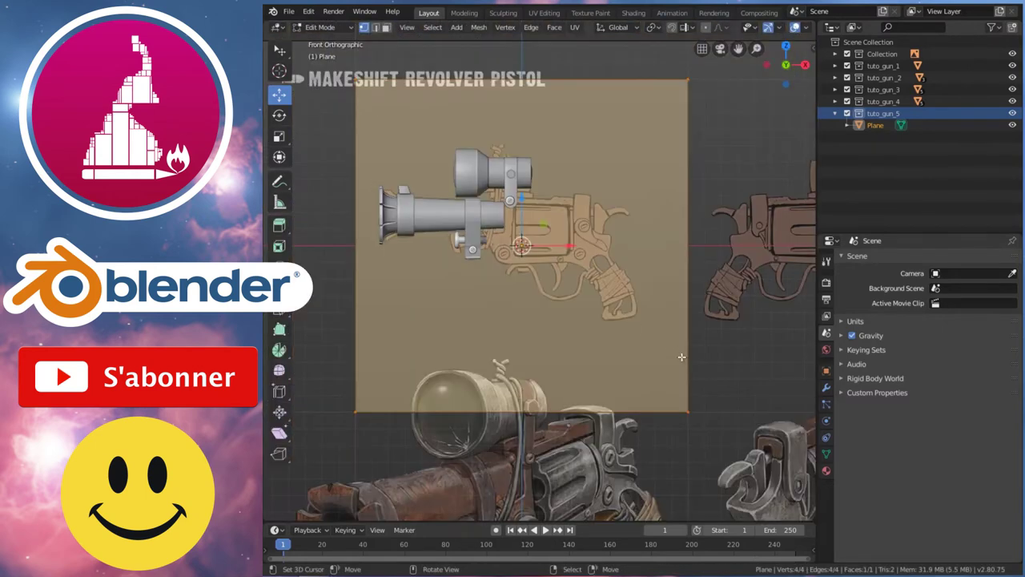
key(s)
click(540, 264)
scroll(544, 264, up, 3)
scroll(544, 264, up, 3)
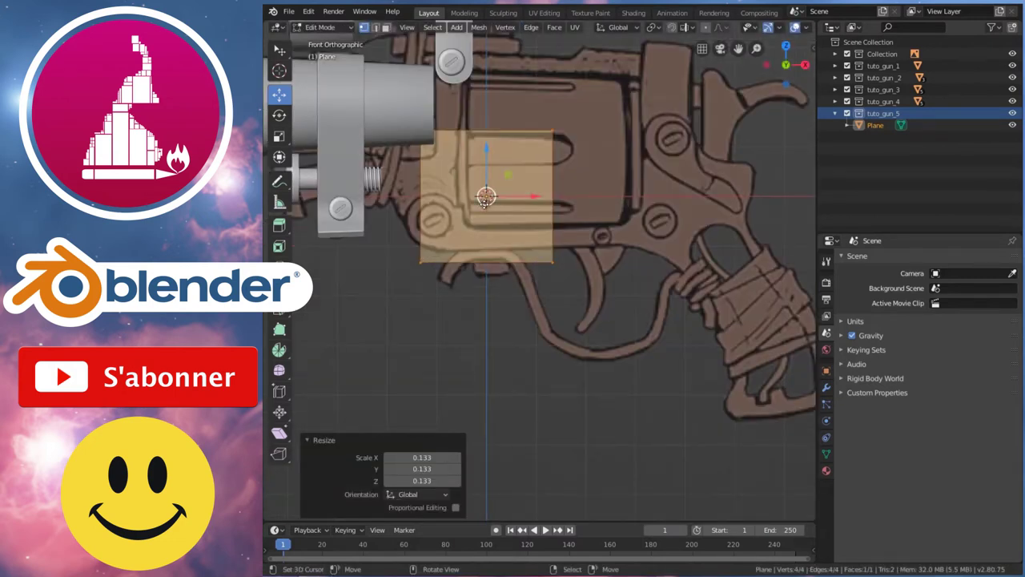
key(g)
click(663, 460)
Delete the plane's top-left, bottom-left and top-right vertices, keeping the last vertex selected.
ctrl+scroll(623, 413, down, 3)
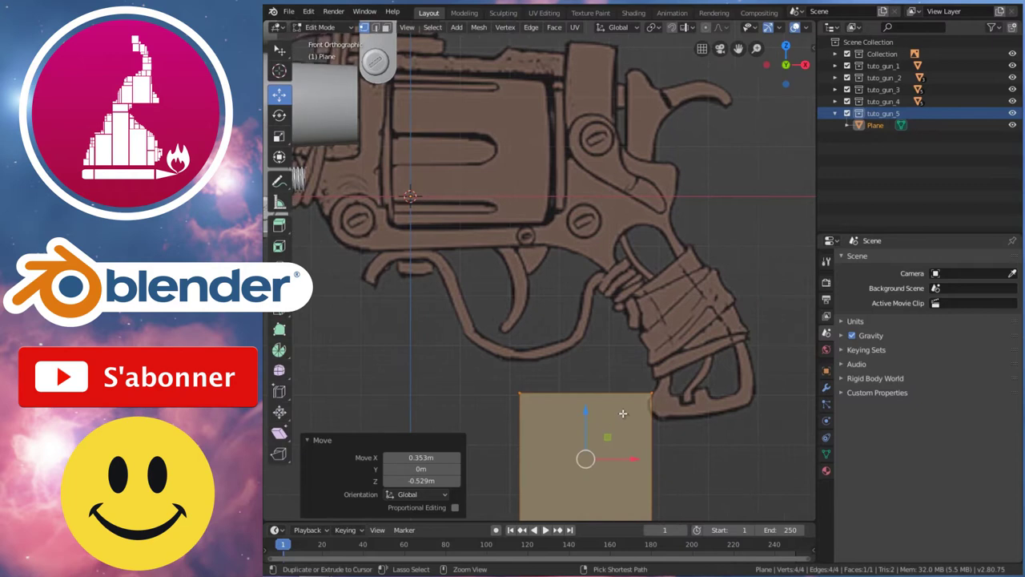
ctrl+scroll(623, 413, down, 2)
shift+scroll(593, 336, down, 3)
scroll(494, 277, up, 2)
click(455, 277)
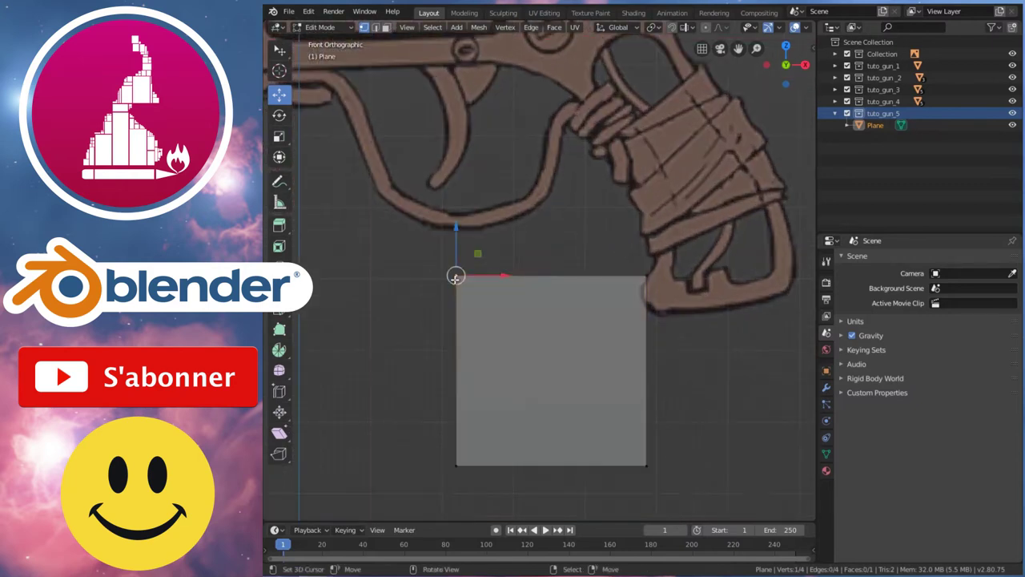
shift+click(459, 463)
shift+click(646, 279)
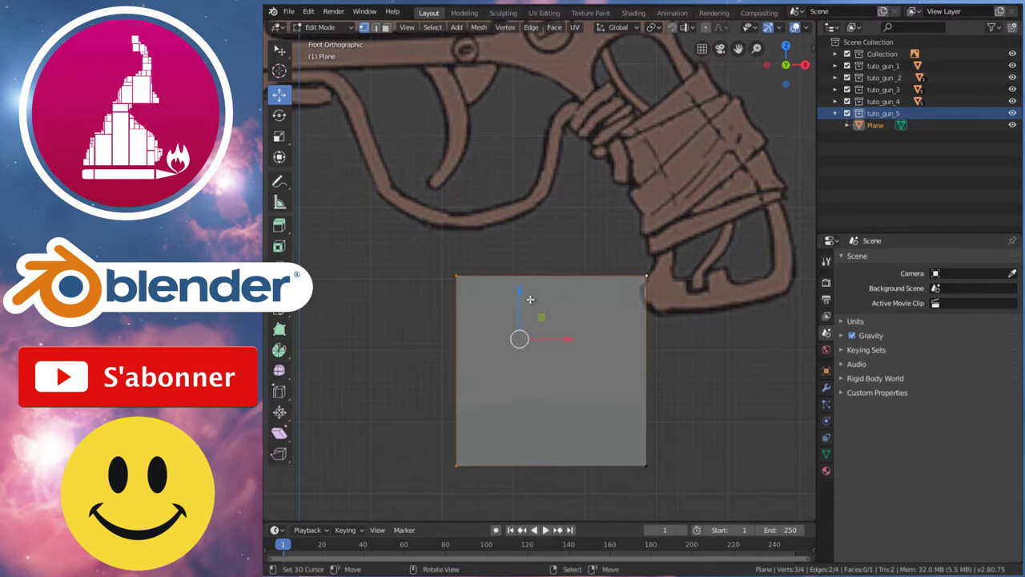
key(x)
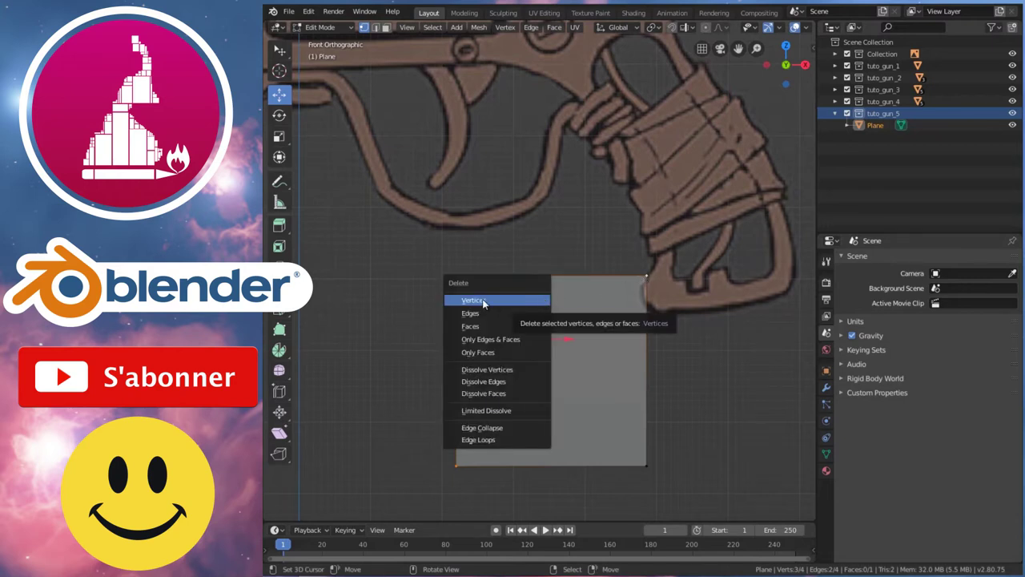
click(484, 302)
click(646, 468)
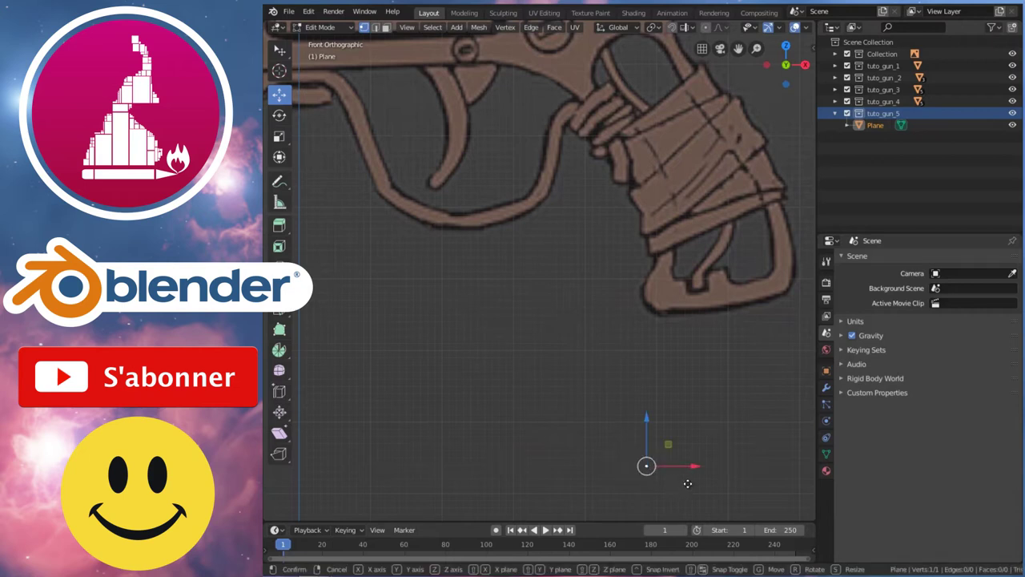
Place the vertex at the grip's bottom edge and extrude vertices along the bottom to the corner.
key(g)
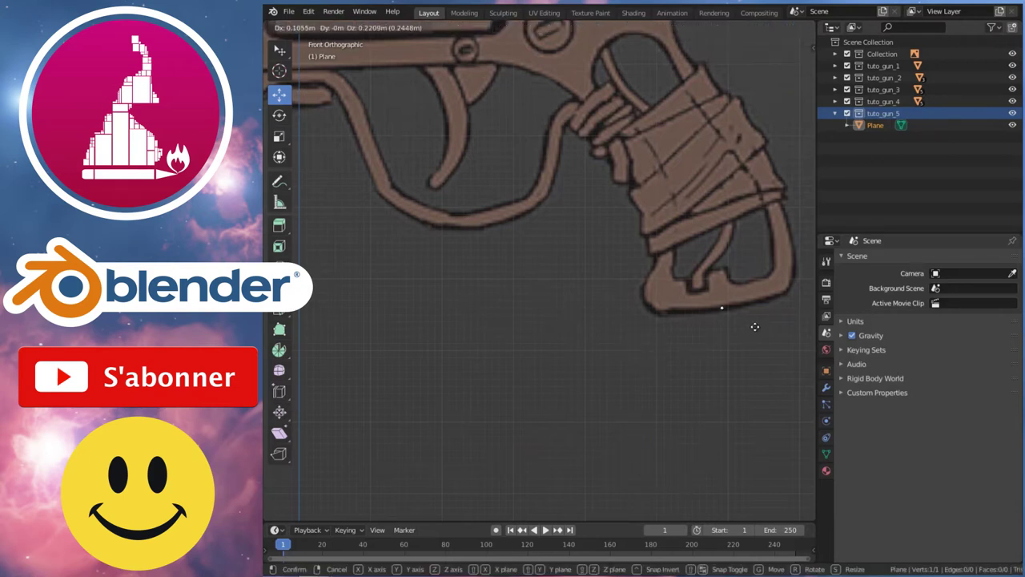
click(762, 330)
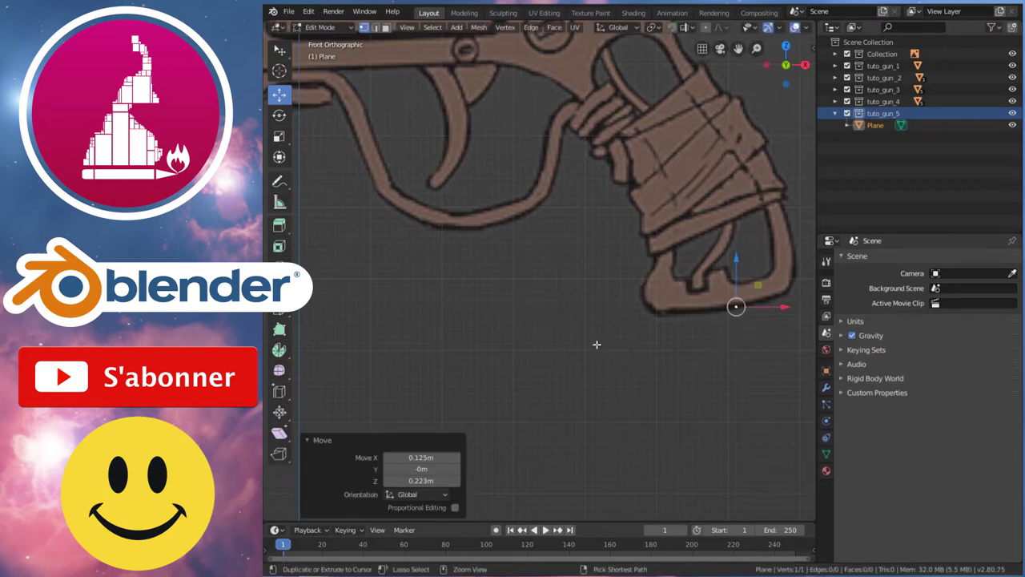
scroll(596, 343, up, 2)
scroll(618, 338, up, 2)
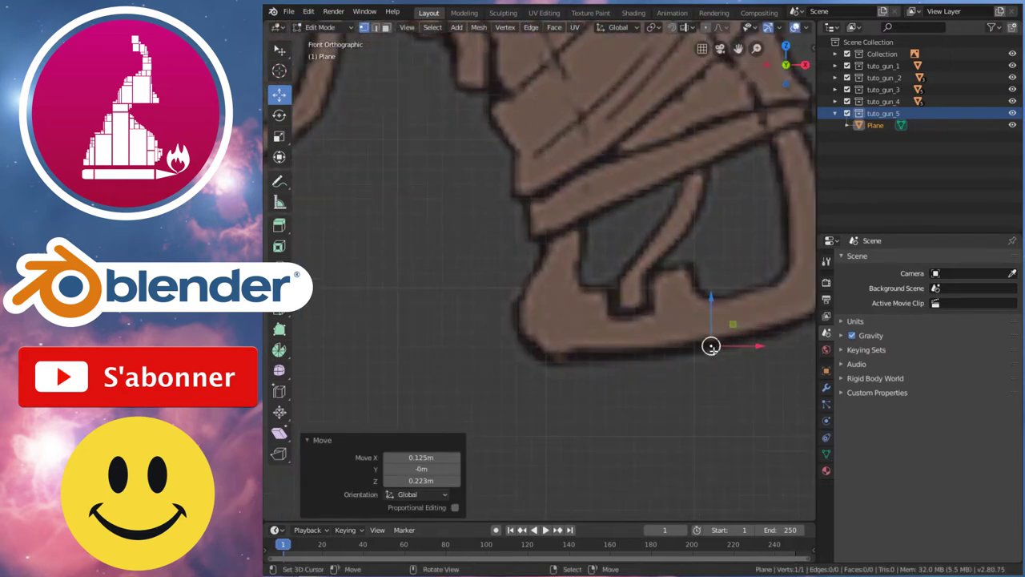
key(e)
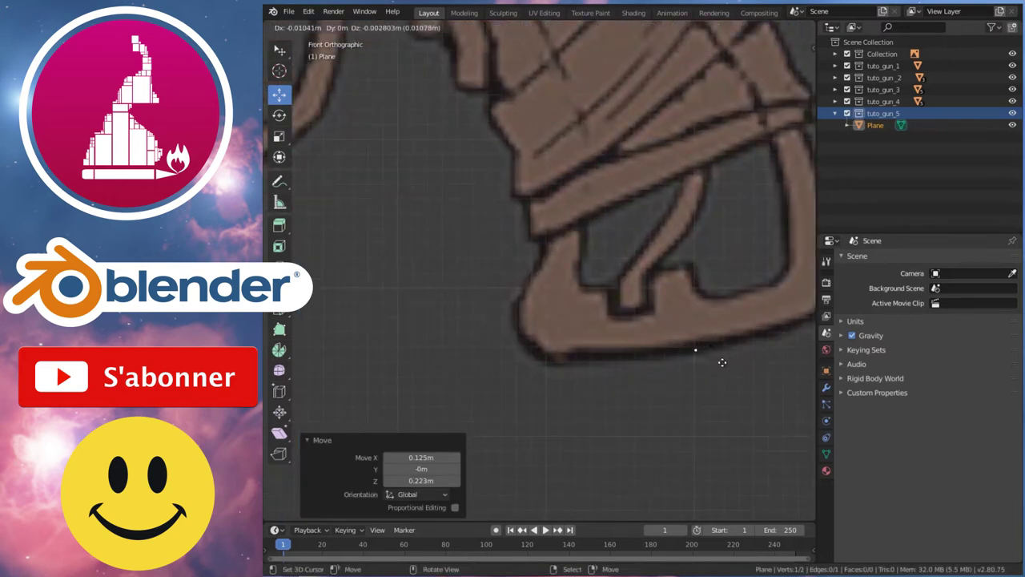
click(686, 370)
key(e)
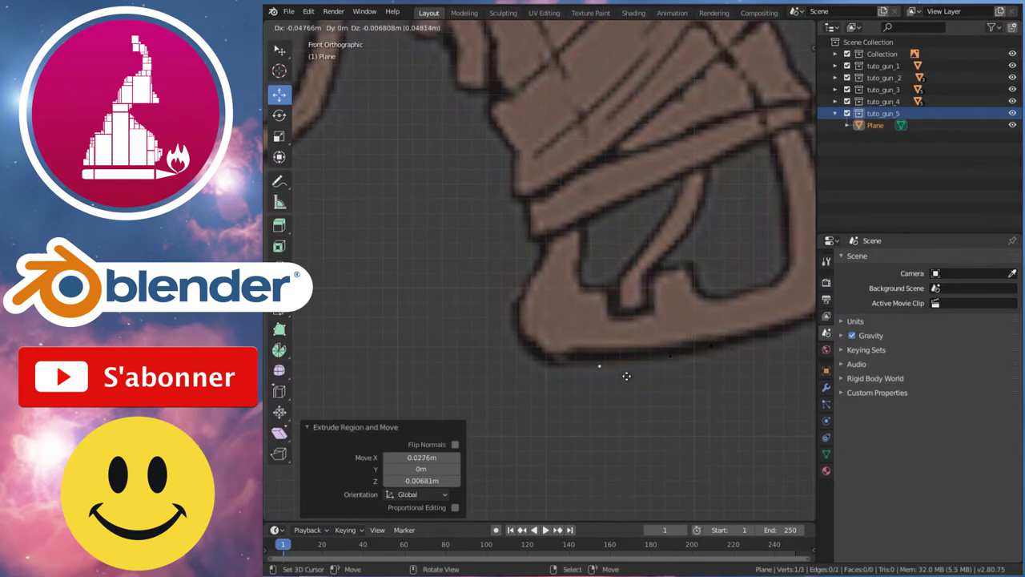
click(625, 372)
key(e)
click(537, 362)
key(e)
click(521, 343)
Extrude a chain of vertices up the grip's front edge outline.
key(e)
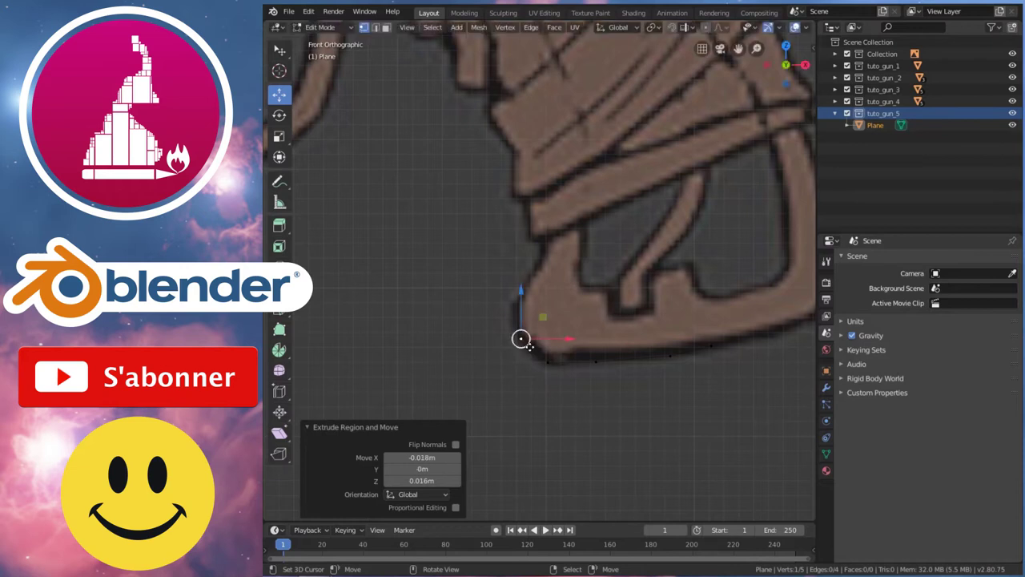
click(521, 290)
key(e)
click(537, 275)
key(e)
click(551, 257)
key(e)
right_click(551, 257)
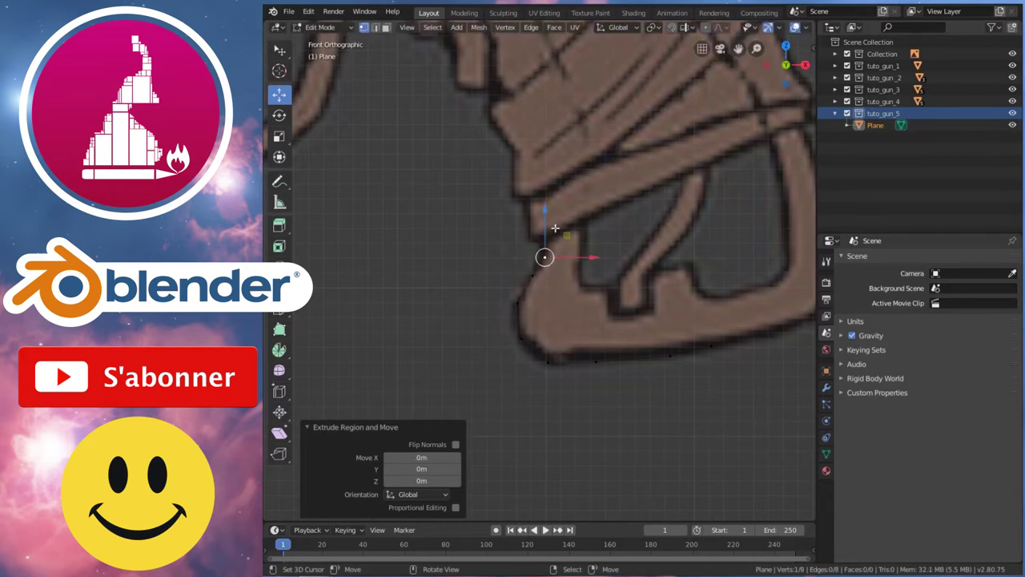
key(e)
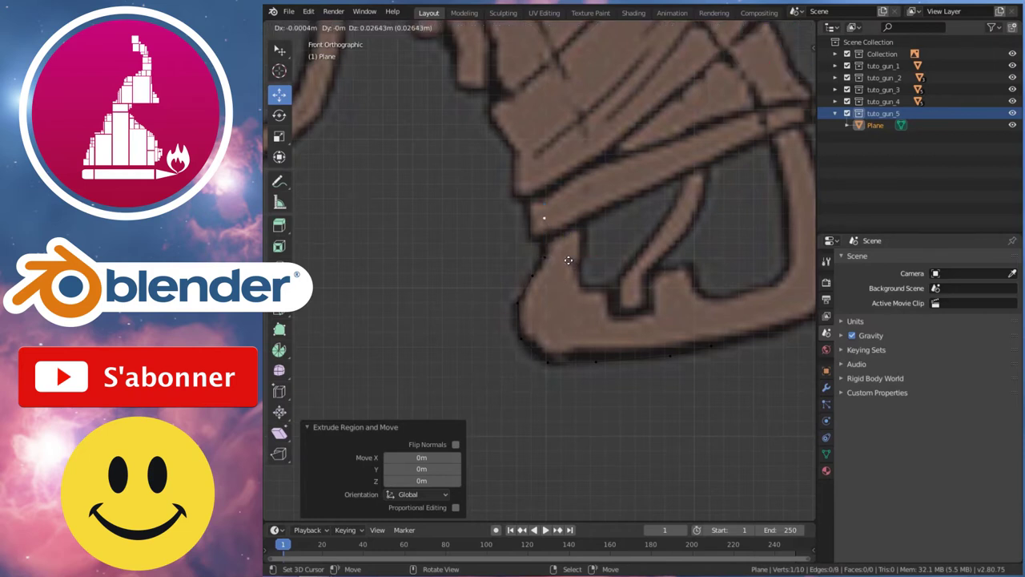
click(568, 259)
scroll(568, 259, down, 1)
shift+scroll(558, 280, up, 3)
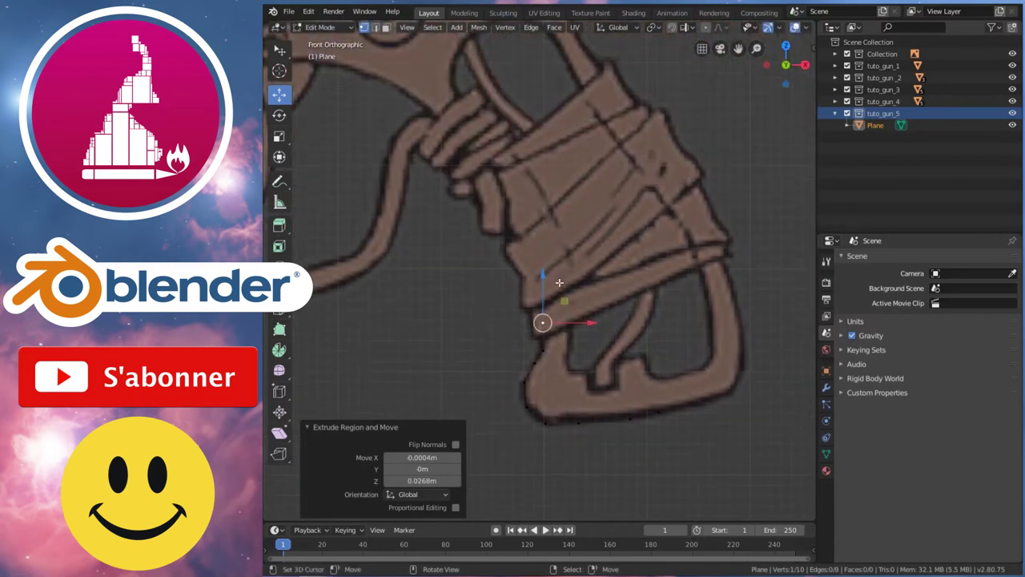
scroll(560, 342, down, 1)
scroll(559, 342, up, 1)
key(e)
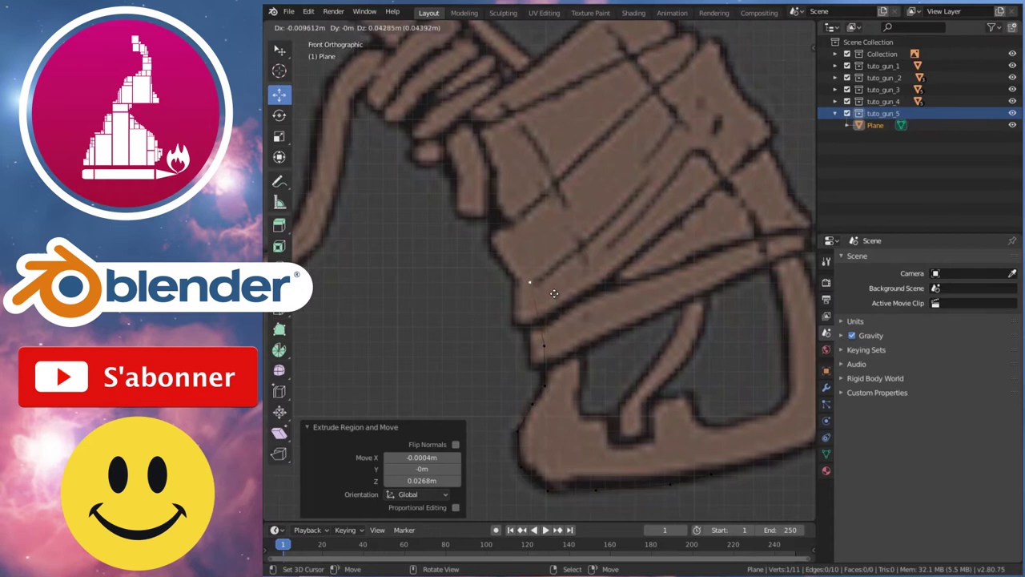
click(555, 293)
Extrude three more outline vertices past the grip wrapping toward the trigger guard.
scroll(588, 401, down, 3)
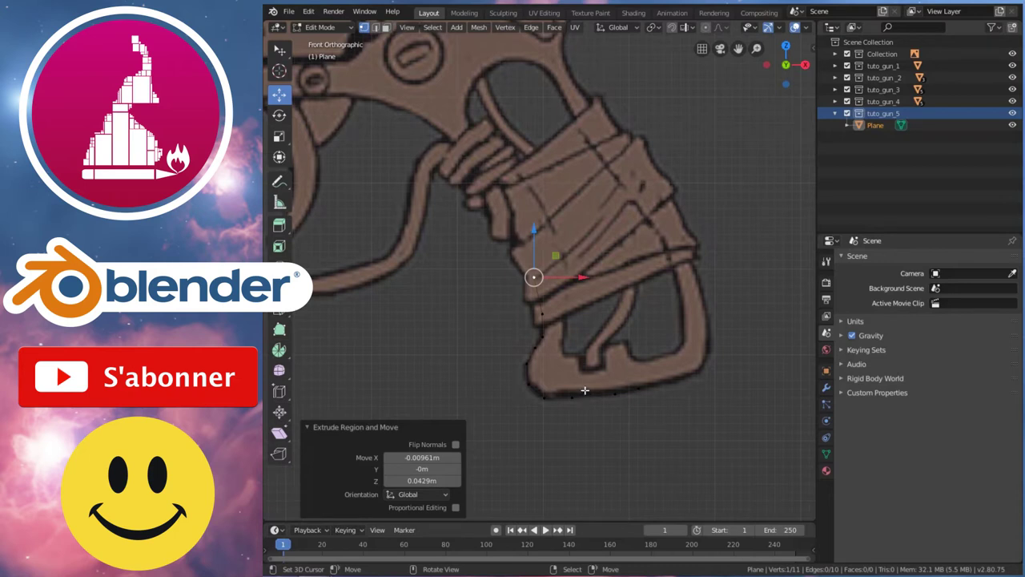
scroll(530, 309, up, 1)
scroll(544, 313, up, 1)
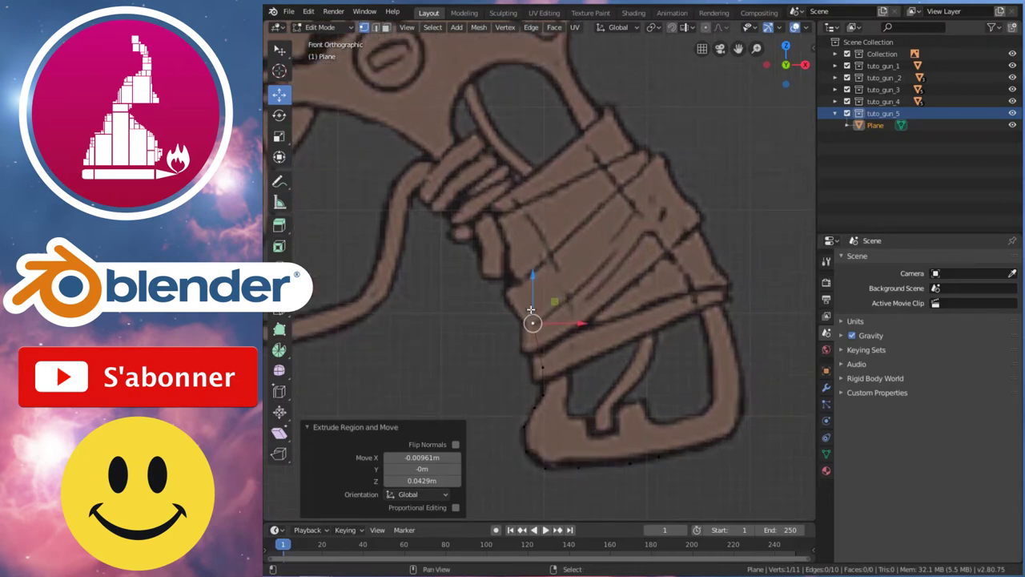
scroll(564, 322, up, 1)
scroll(594, 331, up, 1)
key(e)
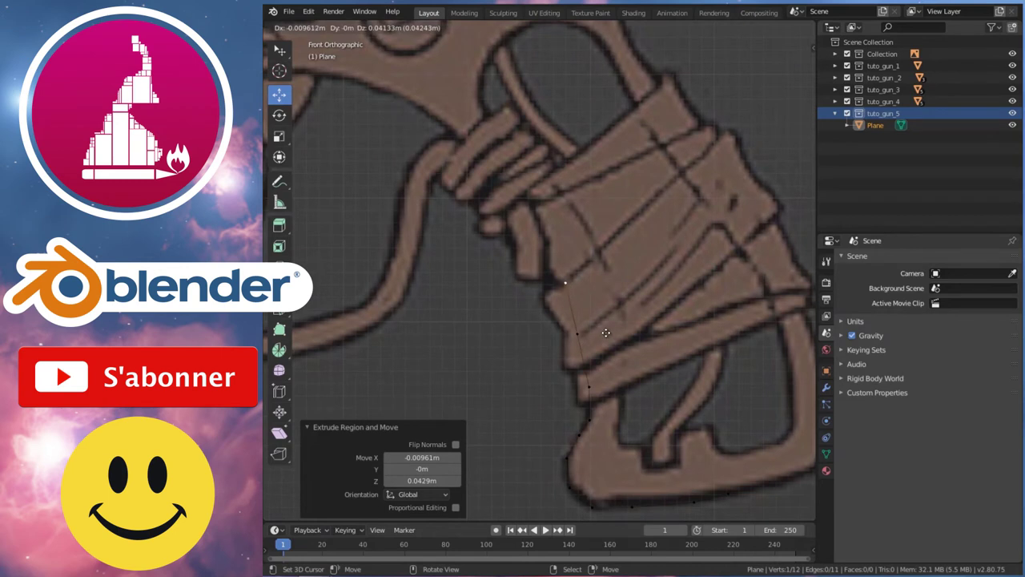
click(598, 339)
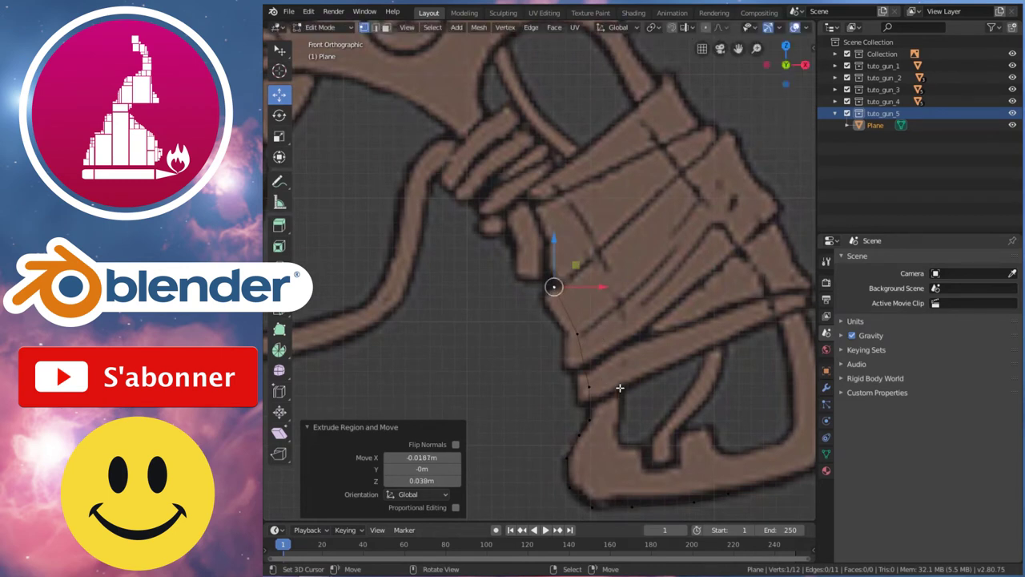
key(e)
click(581, 299)
key(e)
click(505, 195)
shift+middle_drag(504, 195, 631, 223)
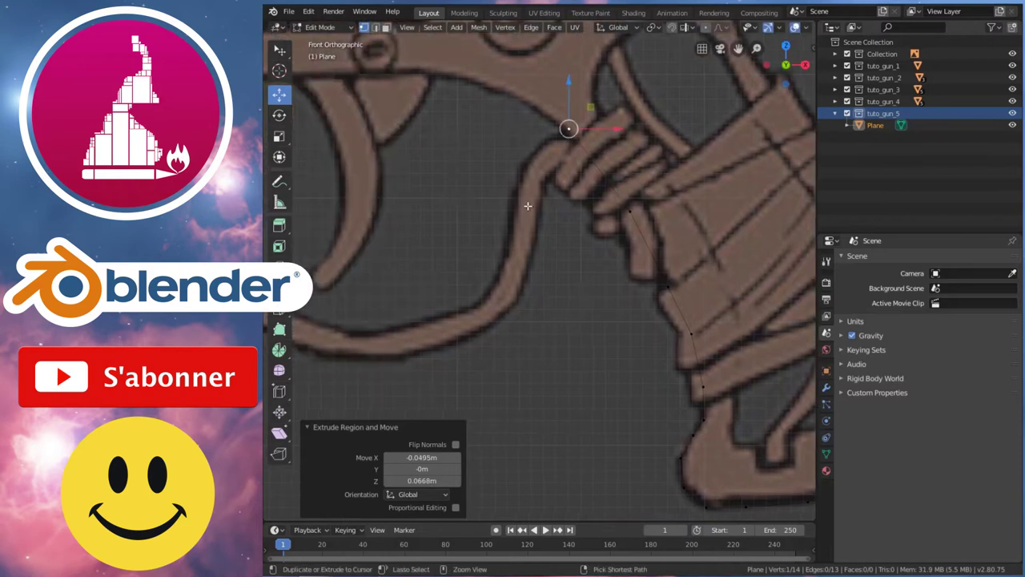
Extrude outline vertices along the trigger edge and frame of the reference drawing.
key(e)
click(472, 196)
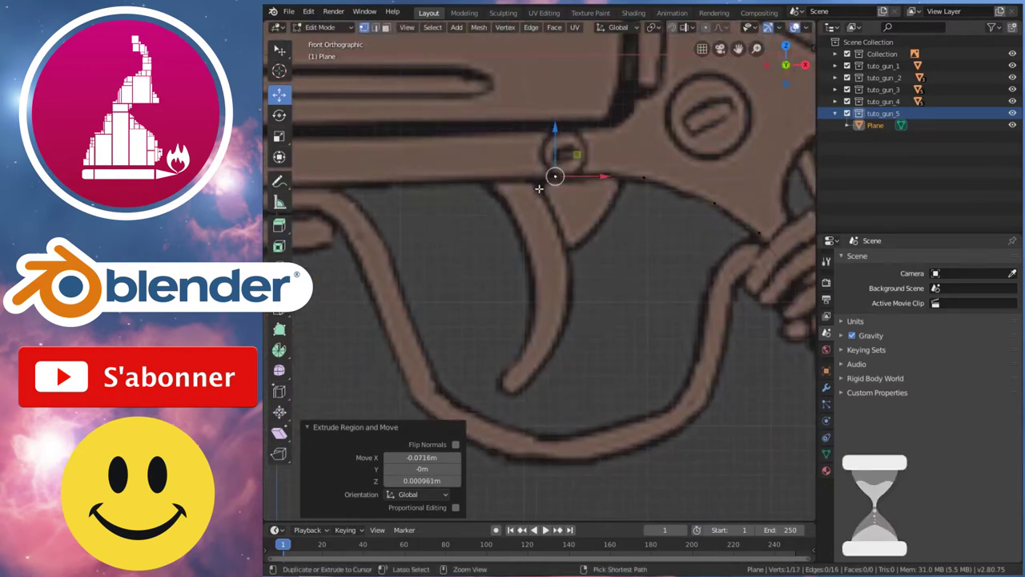
shift+middle_drag(473, 196, 584, 194)
click(583, 195)
key(e)
click(402, 199)
shift+middle_drag(402, 199, 649, 200)
key(e)
click(592, 218)
key(e)
click(538, 220)
scroll(539, 220, up, 2)
shift+middle_drag(553, 277, 553, 291)
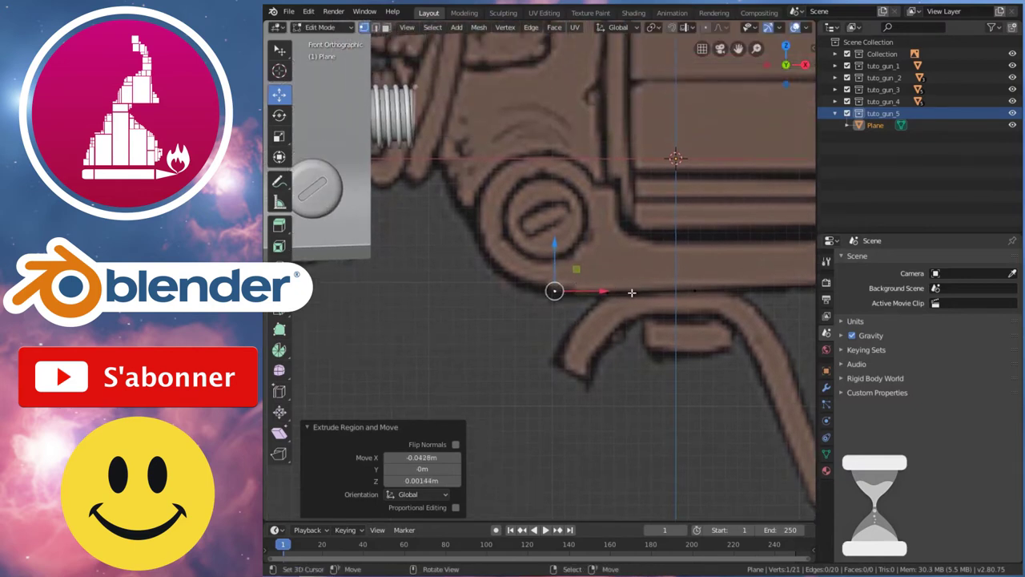
scroll(651, 315, down, 1)
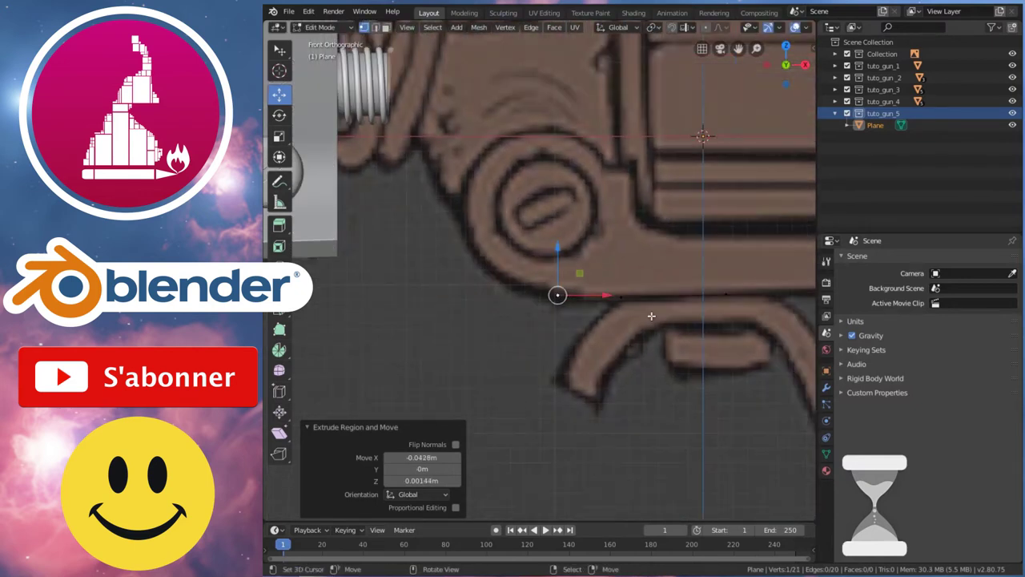
scroll(651, 315, up, 1)
Continue extruding vertices toward the screw, up the frame edge and near the trigger area.
key(e)
click(570, 308)
key(e)
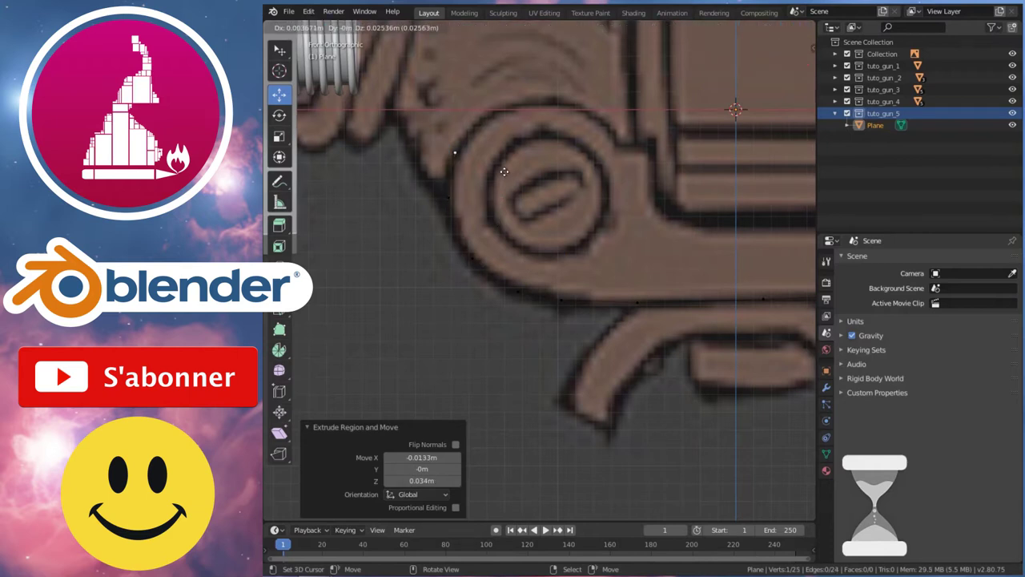
click(504, 171)
key(e)
click(637, 126)
key(e)
click(652, 152)
key(e)
click(655, 164)
key(e)
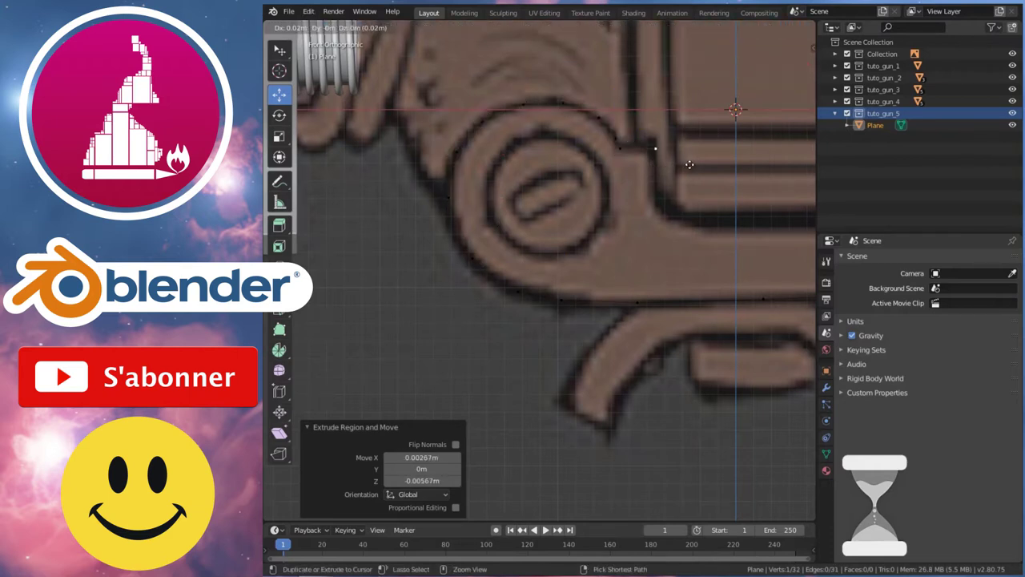
ctrl+scroll(561, 166, up, 6)
click(421, 197)
key(e)
click(436, 234)
key(e)
click(459, 245)
key(e)
scroll(512, 222, down, 3)
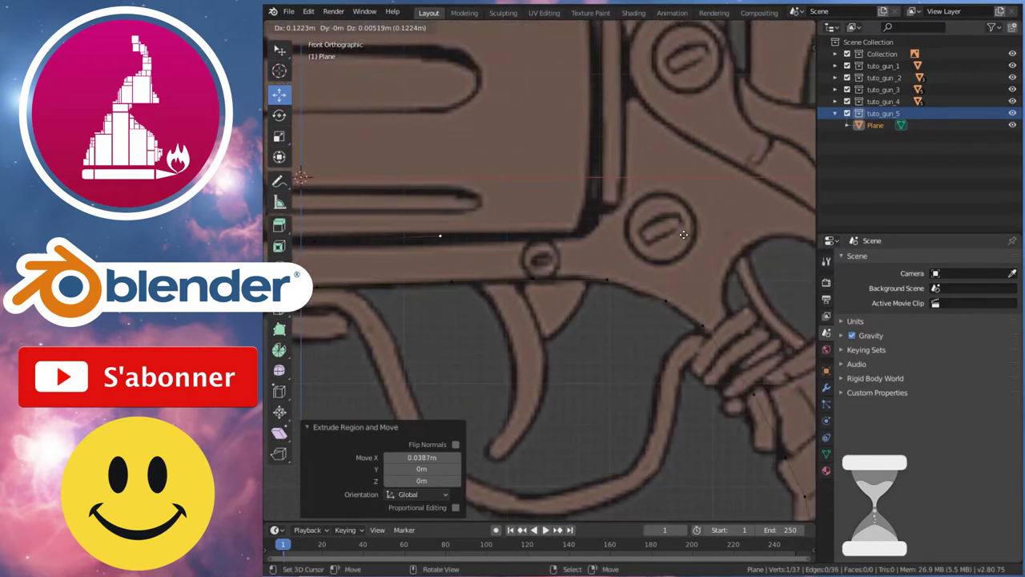
Nudge the end vertex horizontally, then vertically along Z, onto the drawing's edge.
key(x)
click(572, 235)
scroll(583, 183, up, 1)
key(g)
key(z)
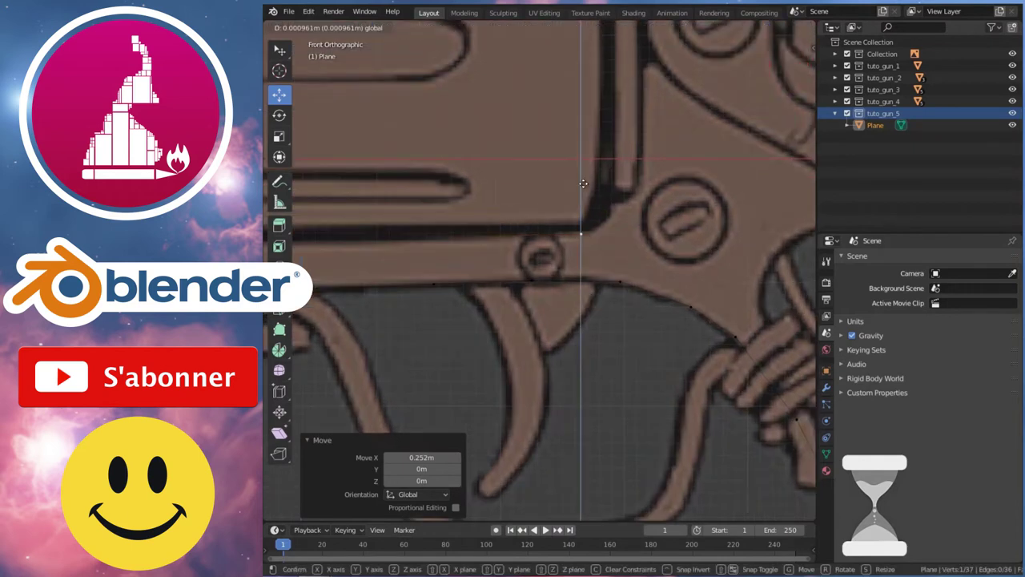
click(583, 184)
scroll(485, 206, up, 2)
scroll(508, 320, down, 2)
Extrude vertices from the corner along the frame edge down below the frame block.
key(e)
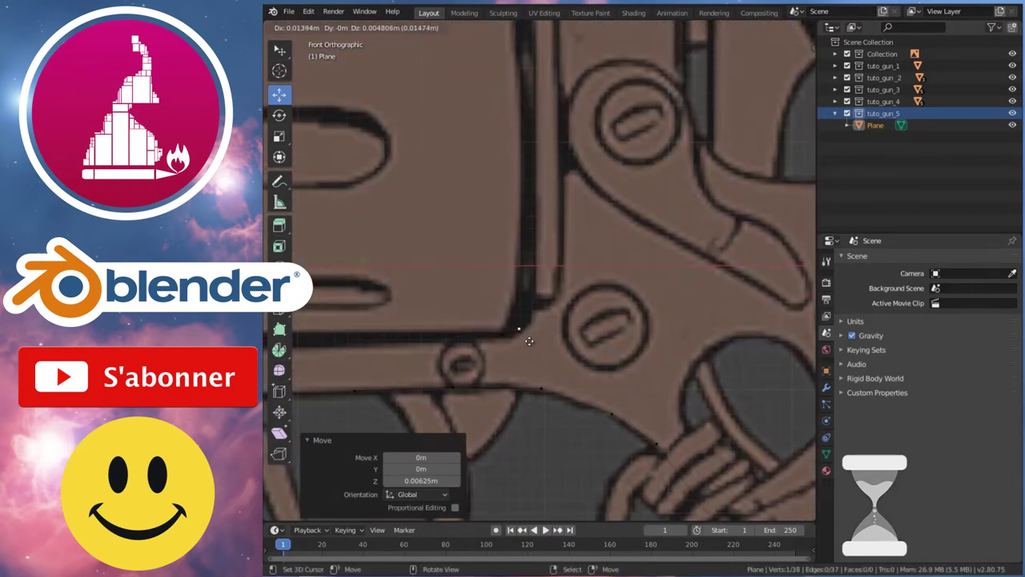
click(529, 341)
key(e)
click(542, 328)
key(e)
click(553, 322)
key(e)
click(555, 320)
key(e)
click(565, 321)
key(e)
click(576, 299)
key(e)
click(561, 193)
scroll(552, 192, down, 3)
scroll(518, 351, up, 3)
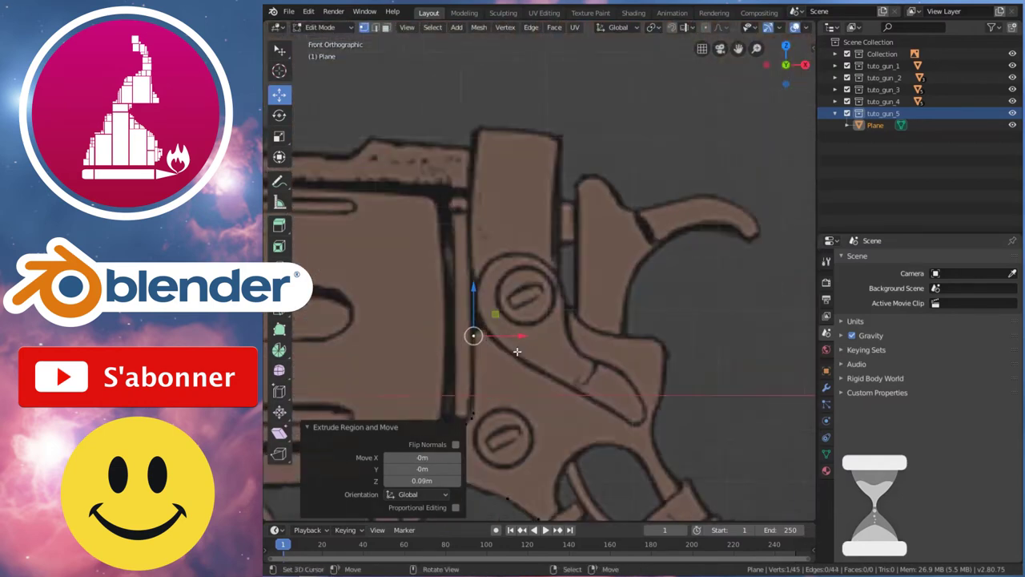
scroll(517, 351, up, 3)
Trace the frame block from its corner straight up to its top-right corner.
key(e)
click(553, 375)
key(e)
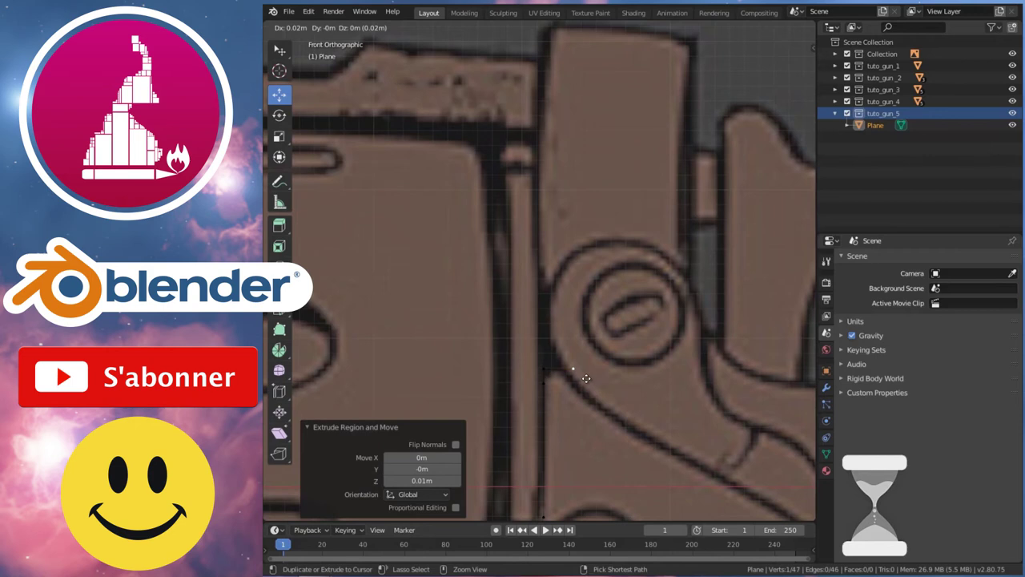
click(617, 367)
key(e)
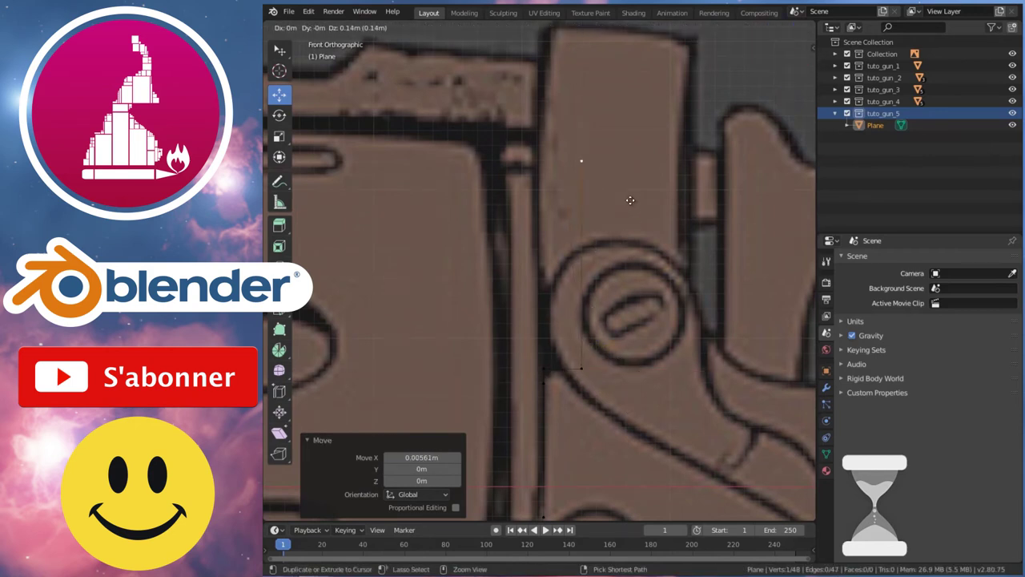
click(630, 203)
Extrude vertices down the grip's back edge and along the grip outline.
key(e)
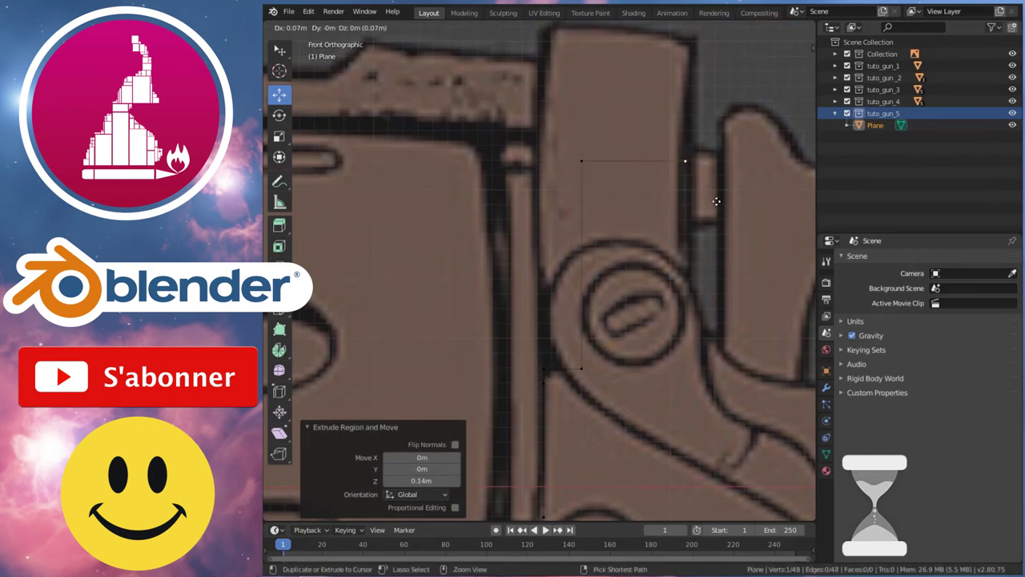
click(717, 201)
shift+middle_drag(716, 201, 585, 201)
key(e)
click(551, 279)
key(e)
click(572, 339)
key(e)
click(600, 355)
key(e)
click(671, 400)
key(e)
click(739, 407)
key(e)
click(762, 445)
shift+middle_drag(761, 444, 627, 256)
shift+middle_drag(652, 208, 642, 203)
Reposition the last grip vertex, then extrude two more down the grip edge.
key(g)
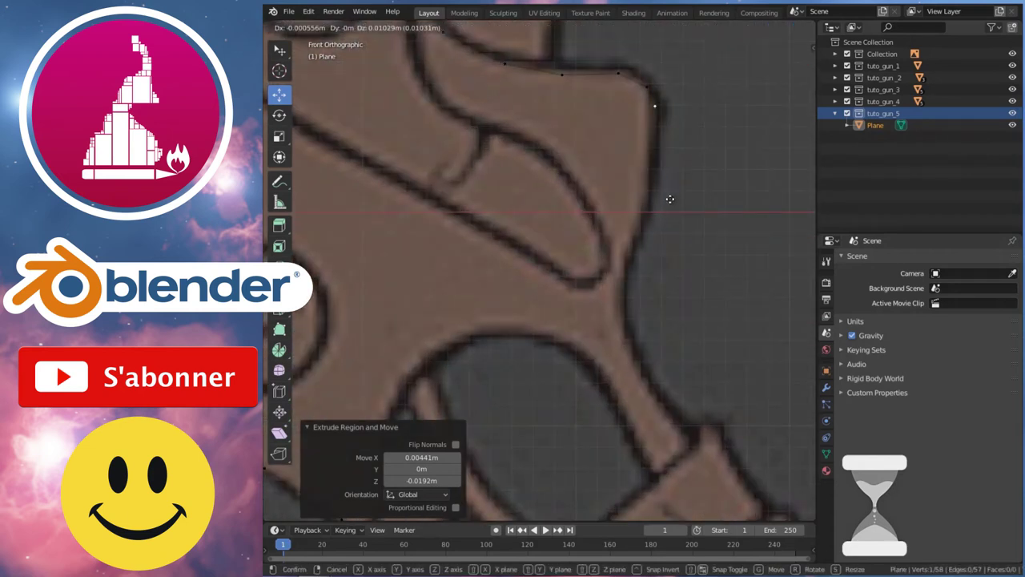
click(667, 208)
key(g)
click(665, 260)
key(e)
click(657, 233)
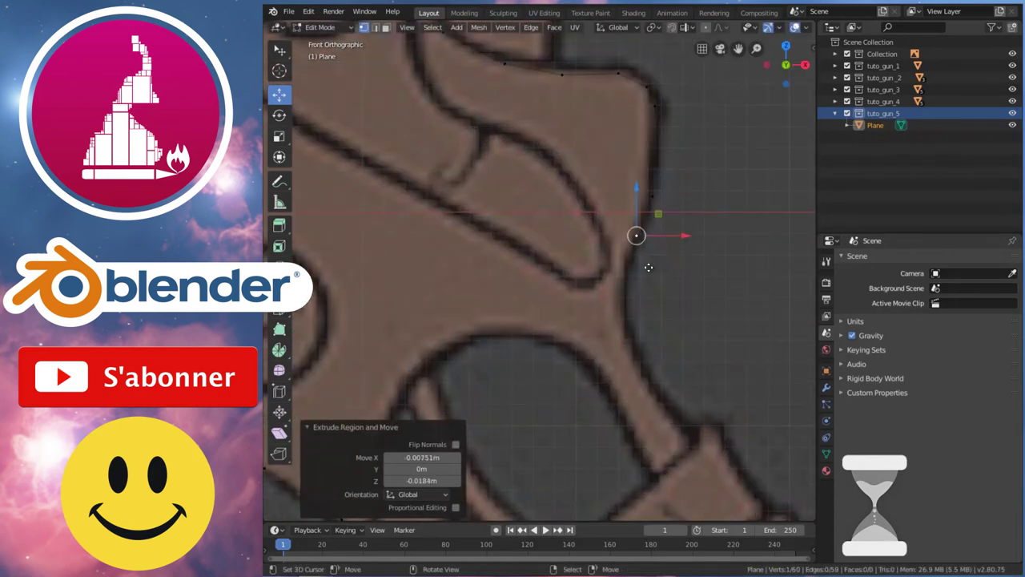
key(e)
click(685, 434)
mouse_move(700, 489)
shift+middle_down()
mouse_move(613, 402)
mouse_move(500, 223)
shift+middle_up()
Extrude vertices down the right edge of the grip toward the handle.
key(e)
click(563, 281)
key(e)
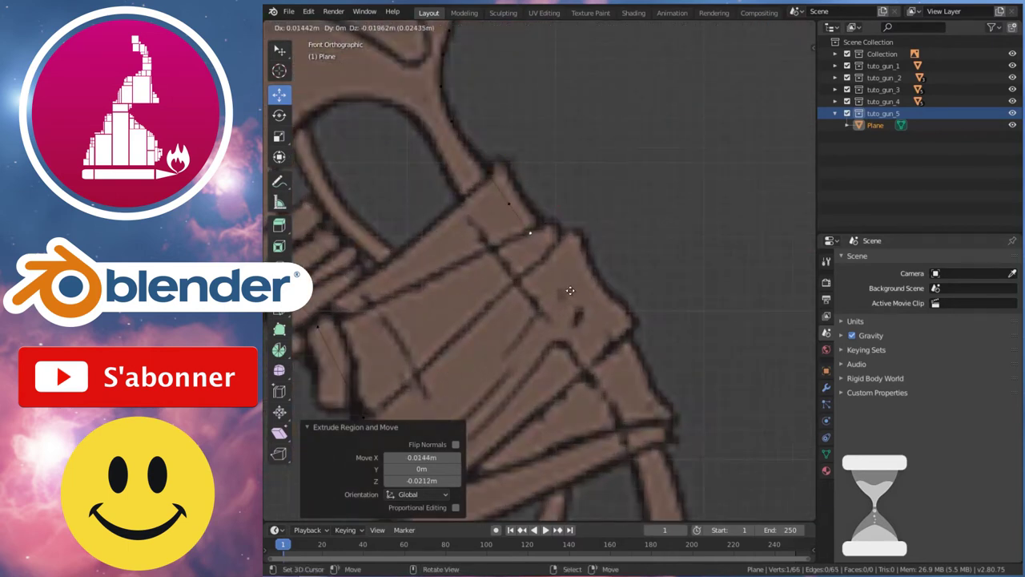
click(598, 314)
key(e)
click(613, 331)
key(e)
click(652, 393)
shift+middle_drag(651, 393, 641, 289)
click(665, 349)
key(e)
click(697, 424)
shift+middle_drag(697, 424, 703, 371)
Place the final vertices along the handle bottom, bringing the chain to 79 vertices.
key(e)
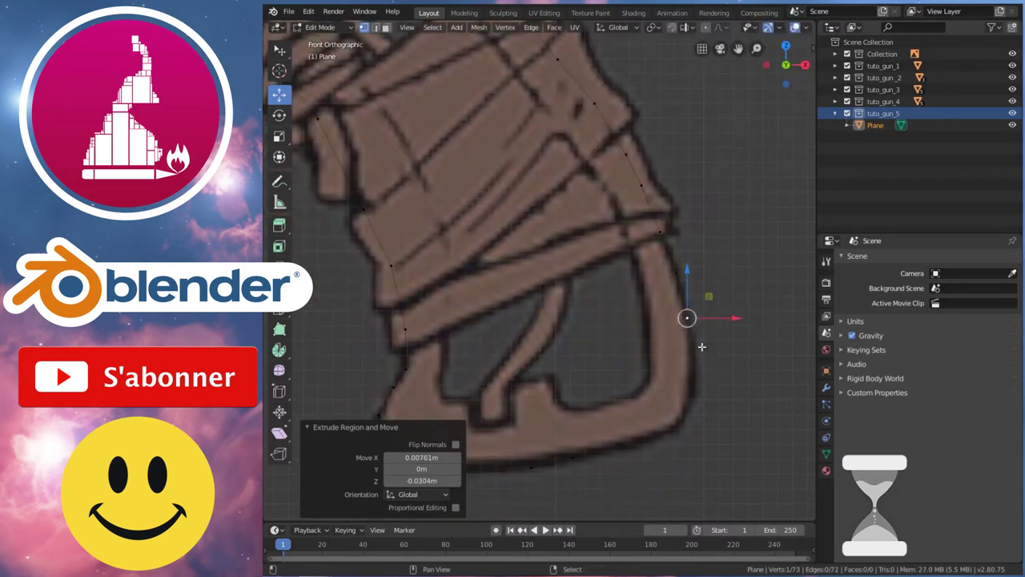
shift+middle_drag(681, 316, 691, 245)
click(699, 392)
key(e)
click(680, 423)
key(e)
scroll(668, 407, down, 2)
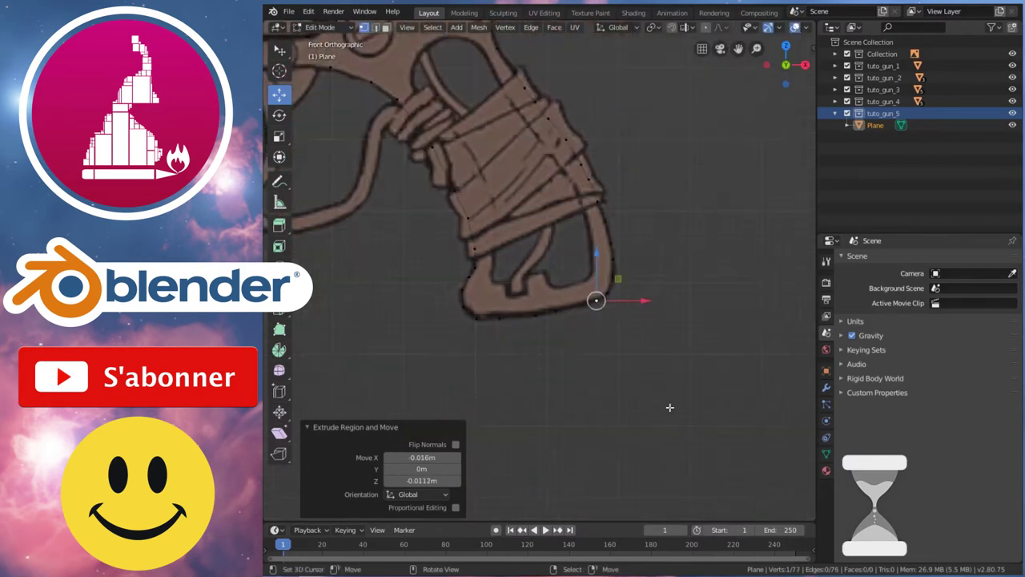
scroll(709, 359, up, 3)
click(709, 359)
key(e)
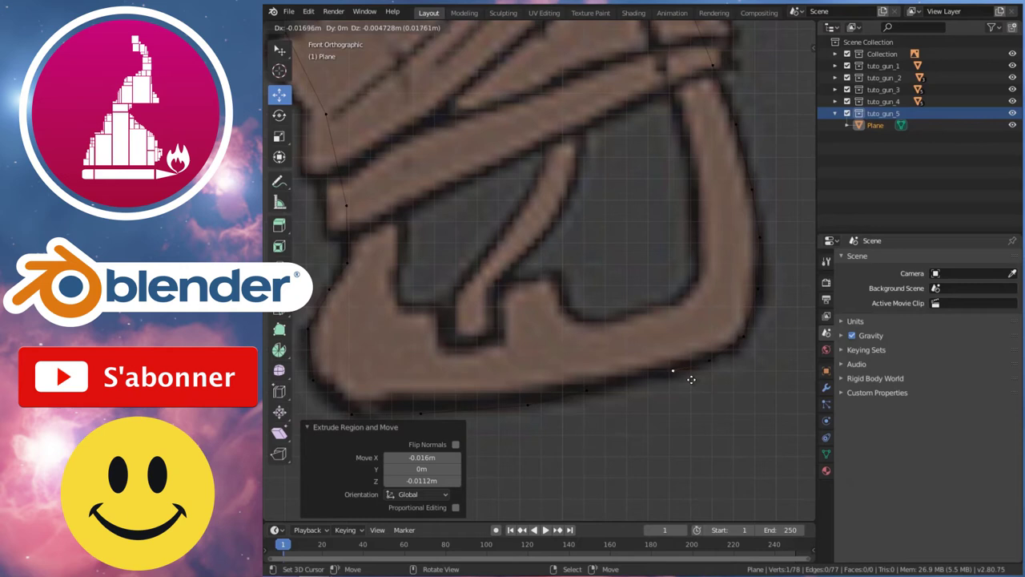
click(690, 379)
scroll(716, 357, up, 2)
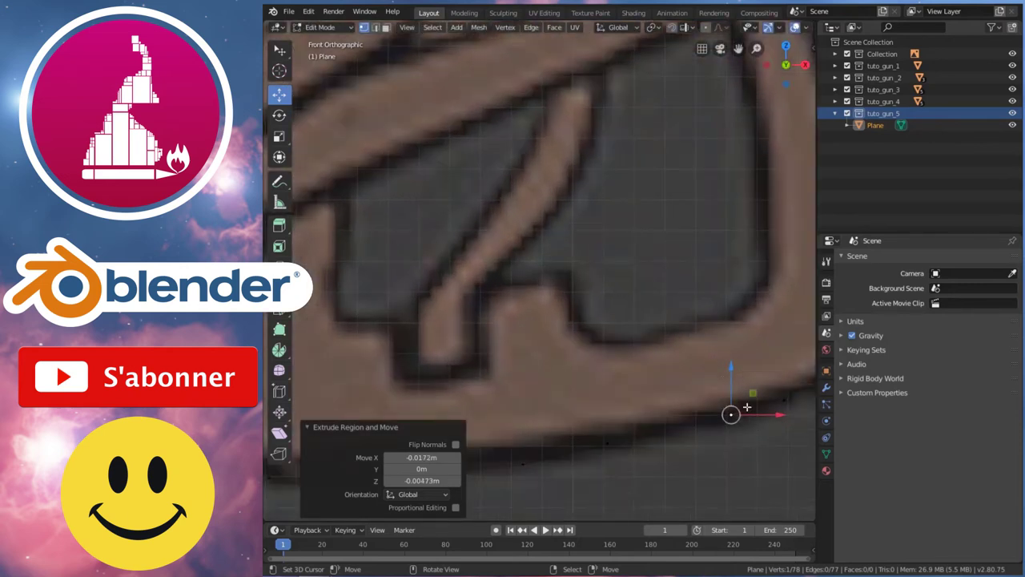
key(e)
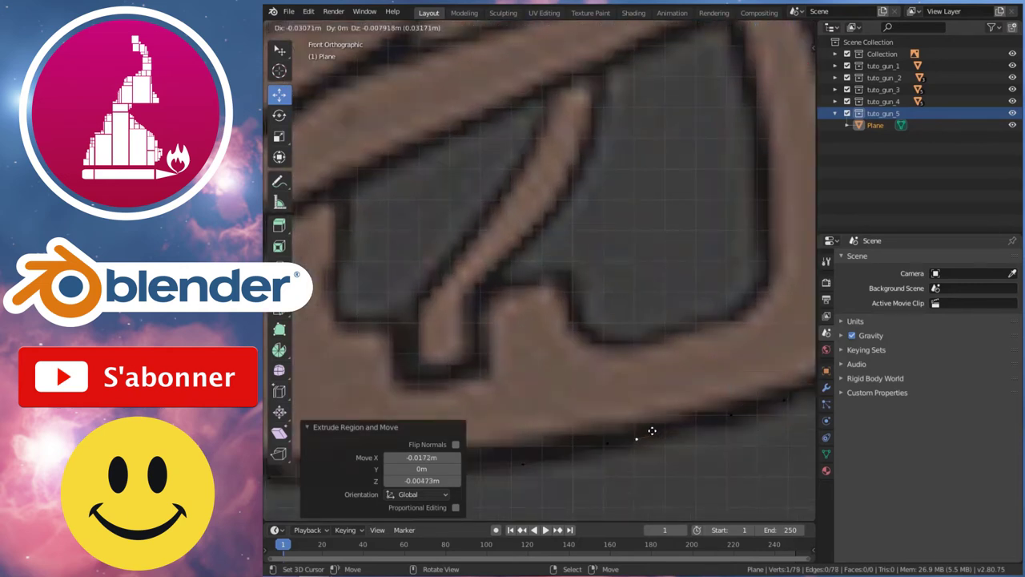
click(650, 430)
drag(654, 422, 626, 411)
Adjust the end vertex and select both open ends of the outline.
scroll(629, 336, down, 3)
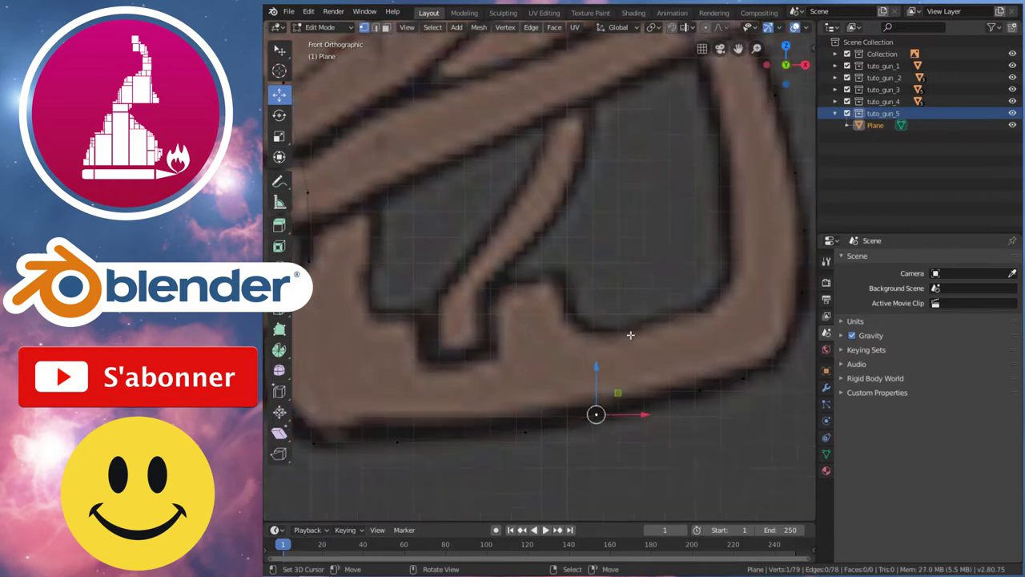
scroll(623, 326, down, 1)
scroll(623, 335, up, 1)
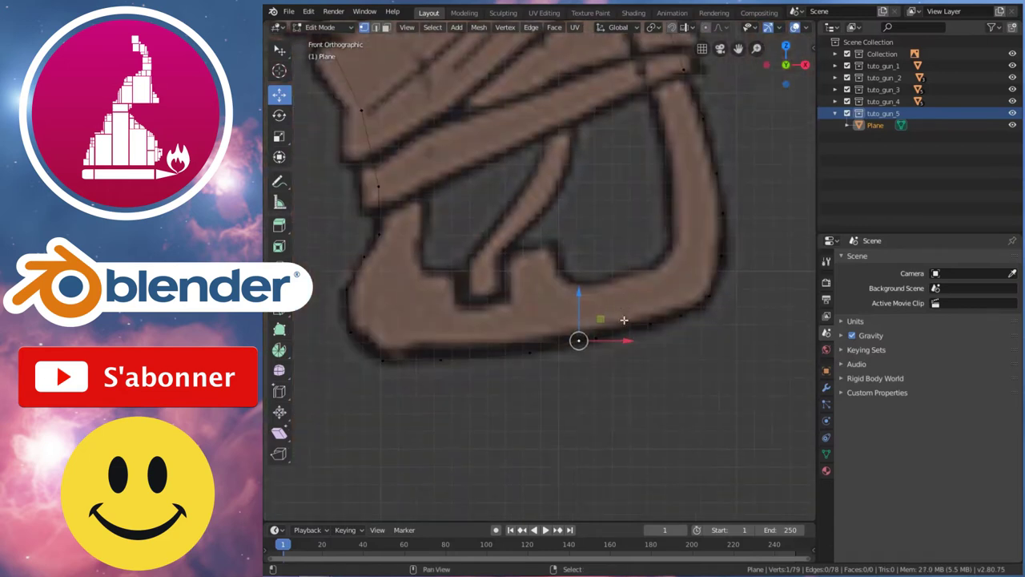
scroll(623, 336, up, 2)
scroll(629, 320, up, 1)
scroll(576, 334, up, 2)
drag(543, 325, 544, 328)
click(585, 365)
shift+click(541, 375)
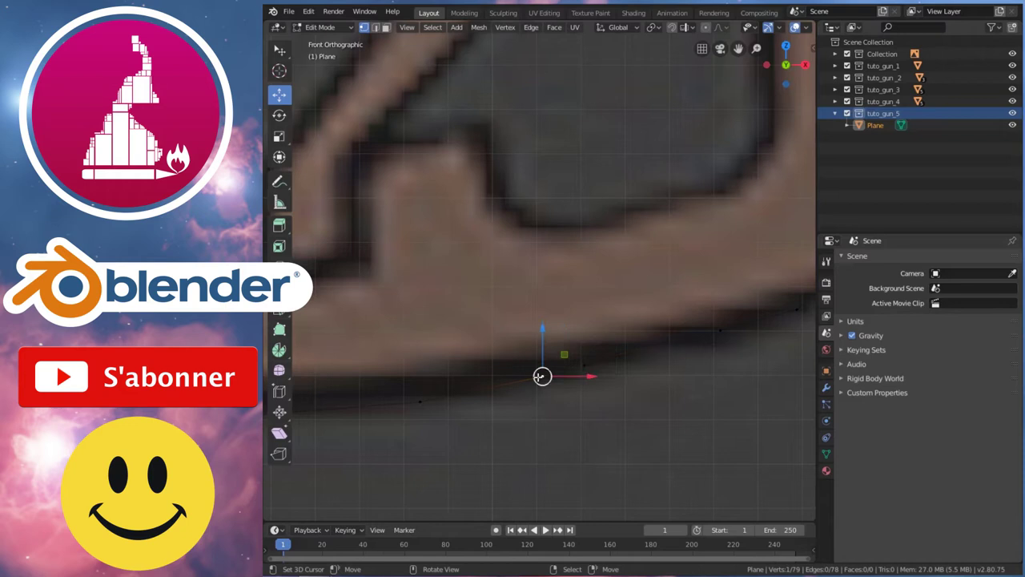
shift+click(584, 366)
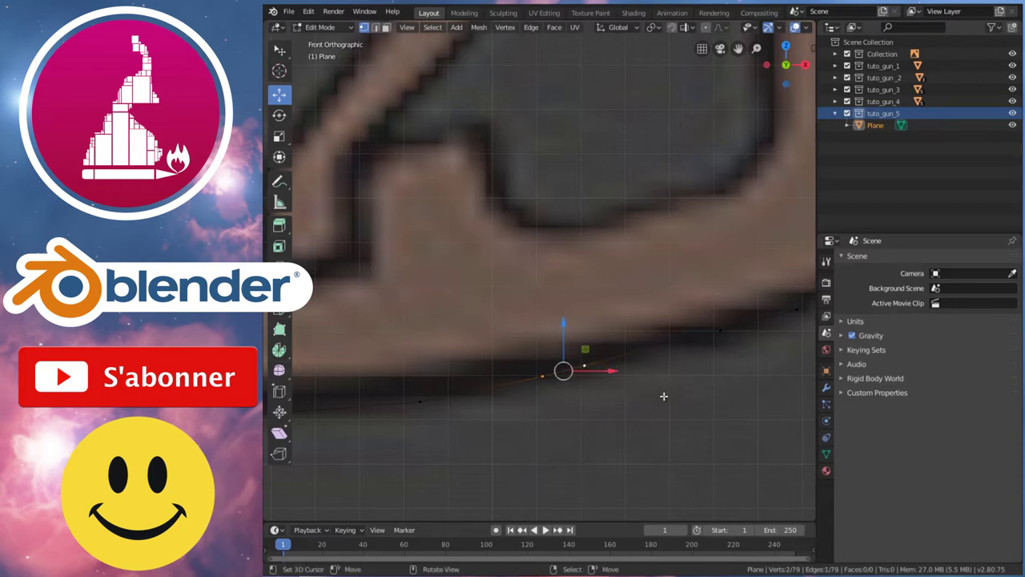
scroll(529, 351, down, 3)
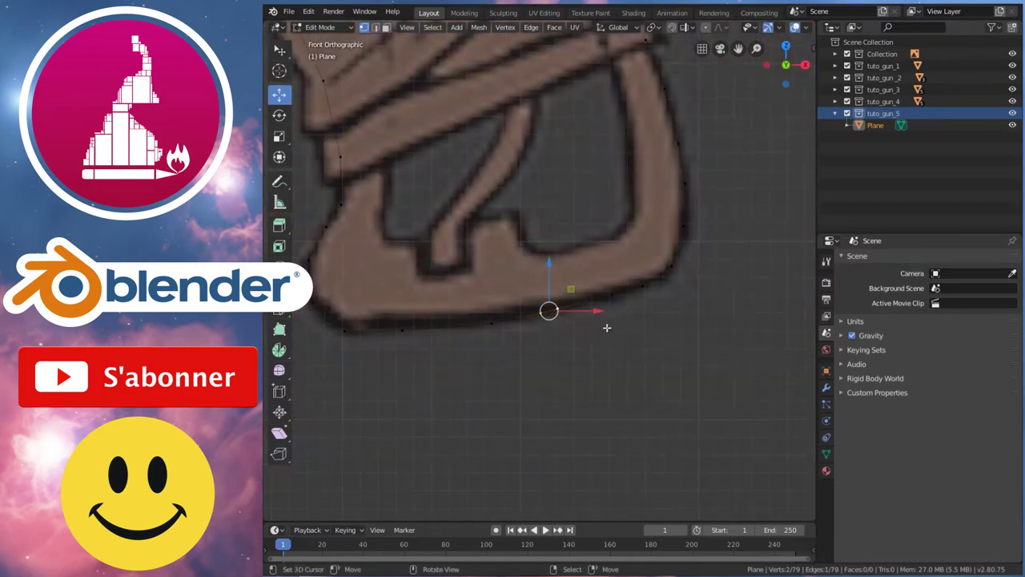
scroll(470, 323, down, 2)
scroll(481, 319, down, 1)
scroll(491, 315, down, 1)
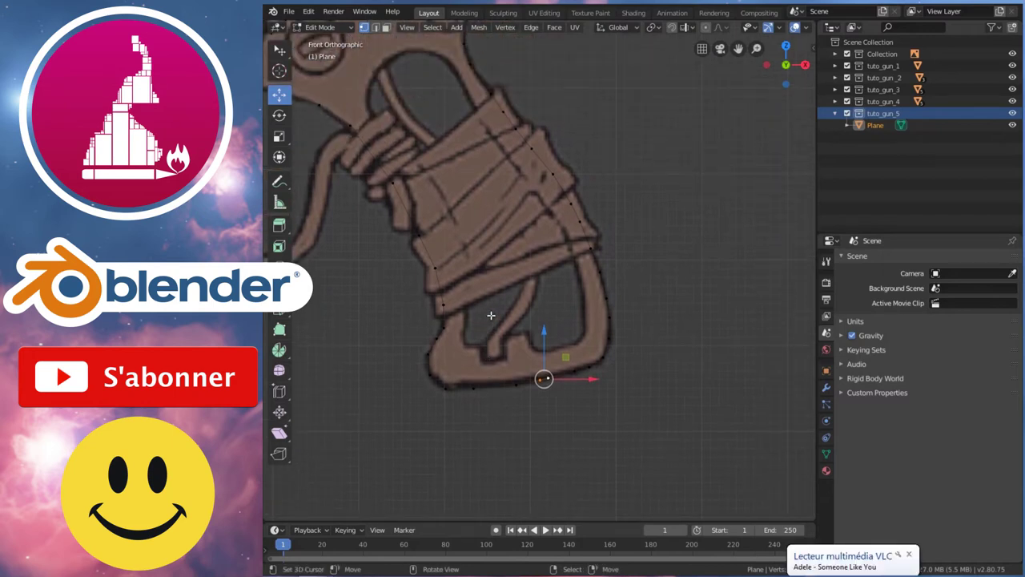
Show the 79-vertex outline alone in local view, select all vertices and fill one face.
key(KP_Divide)
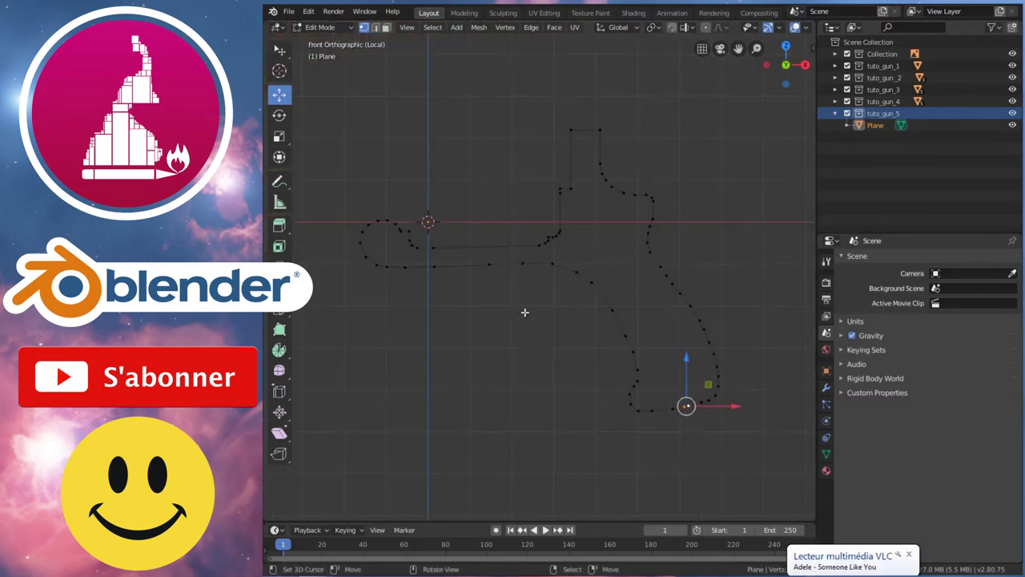
mouse_move(617, 286)
middle_down()
mouse_move(475, 292)
mouse_move(587, 216)
middle_up()
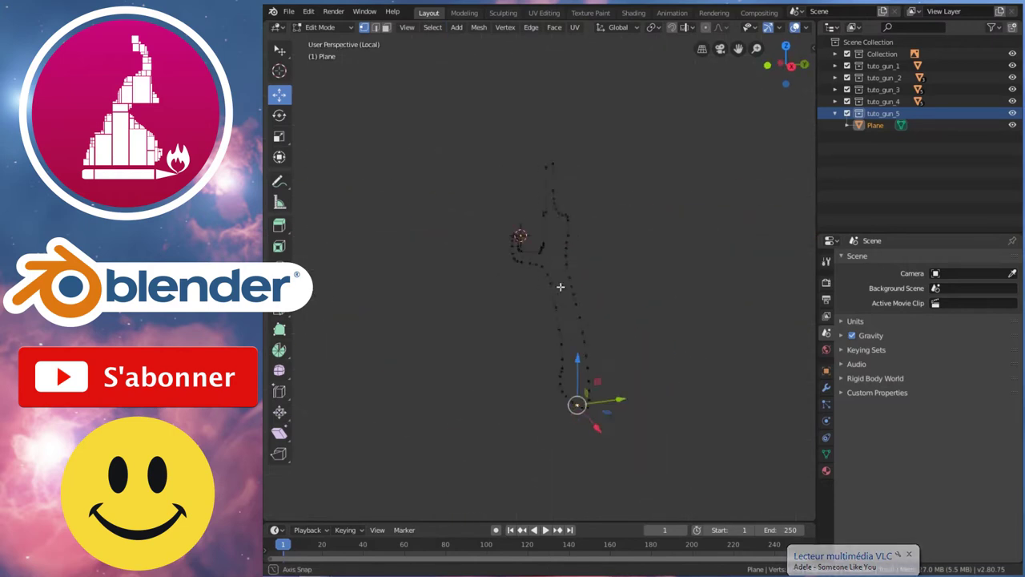
middle_drag(666, 274, 631, 266)
middle_drag(580, 277, 602, 275)
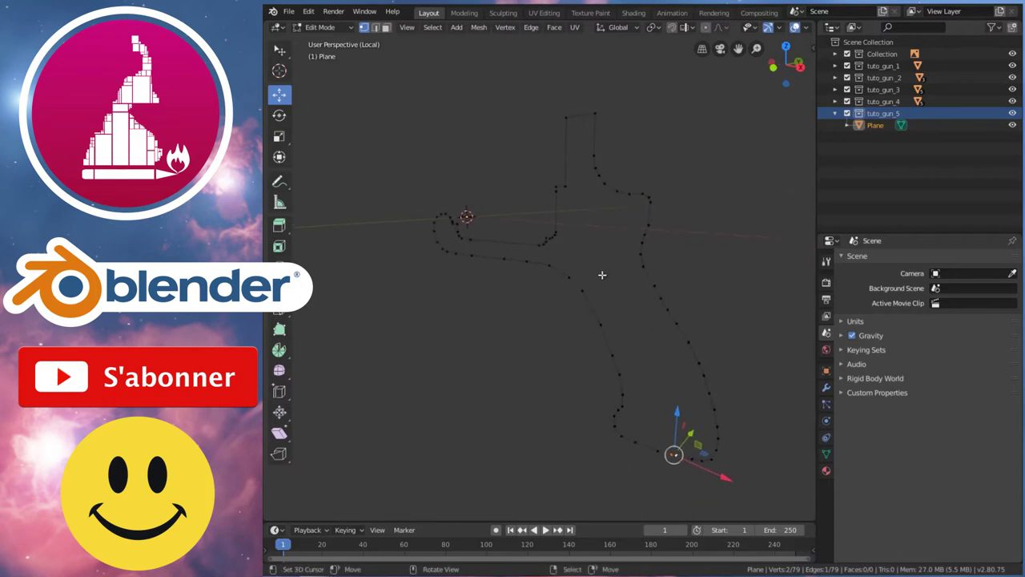
key(a)
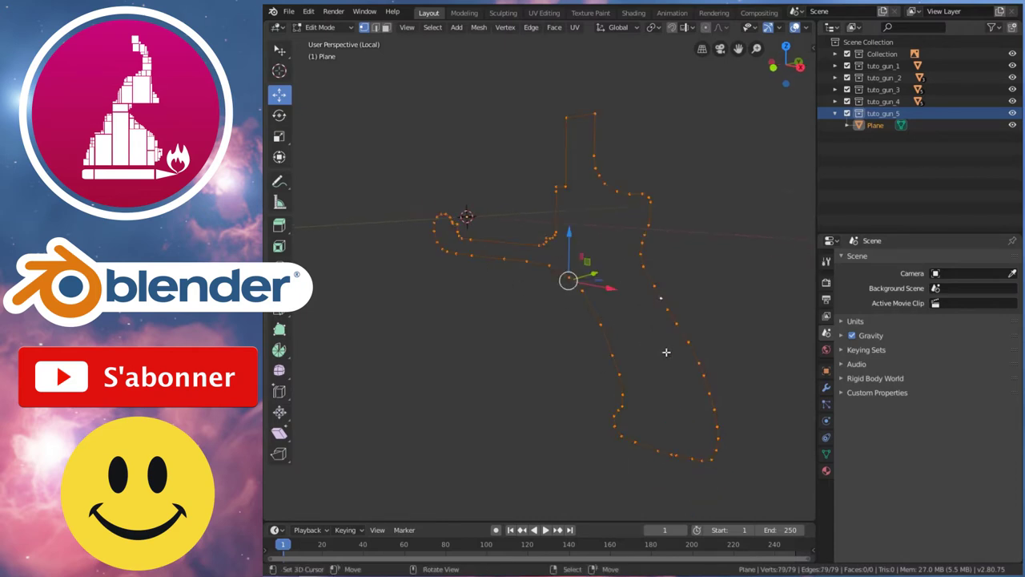
key(f)
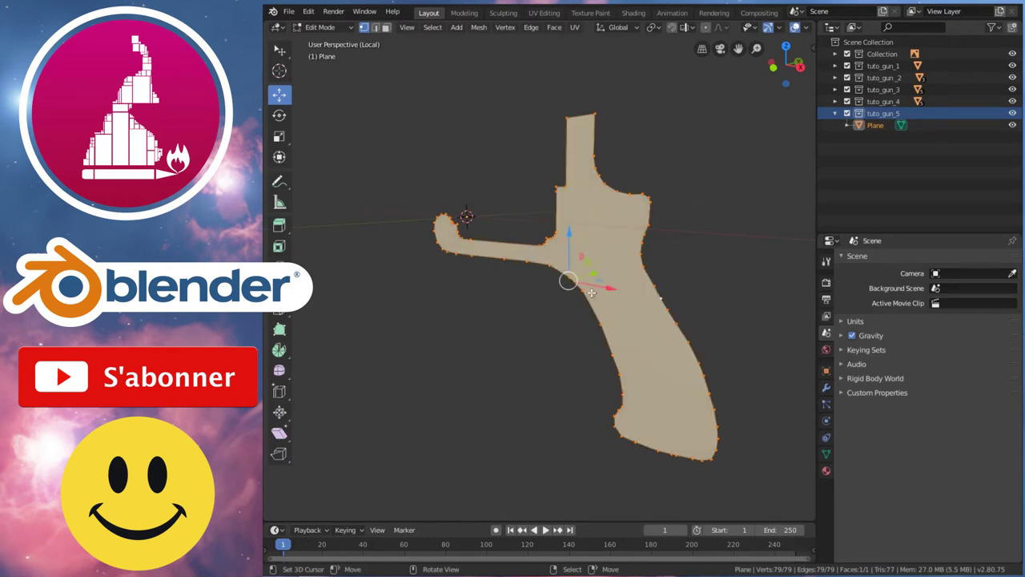
Extrude the flat grip outline and offset the copy to give the grip thickness.
middle_drag(535, 290, 561, 256)
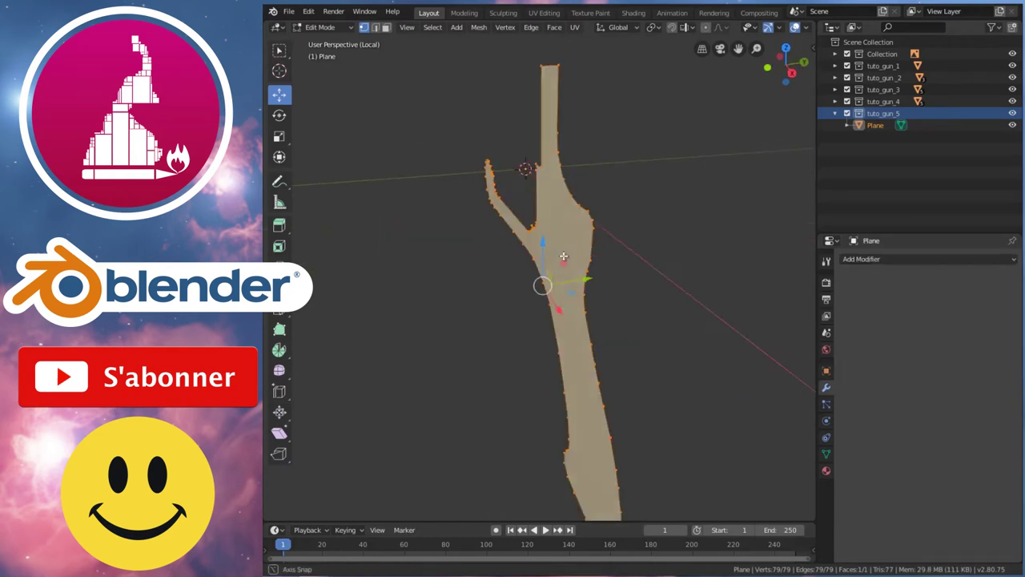
key(e)
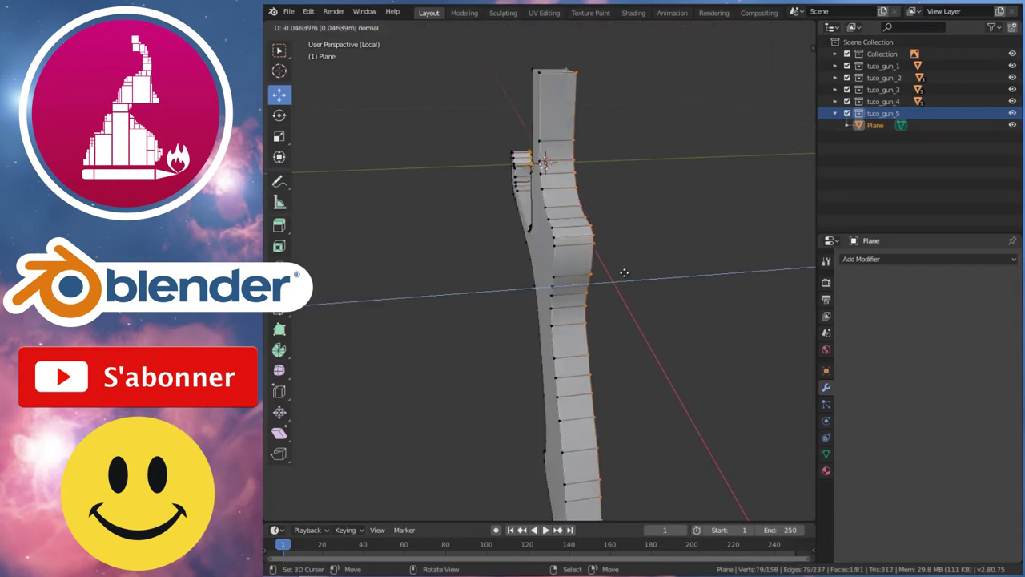
right_click(618, 272)
key(g)
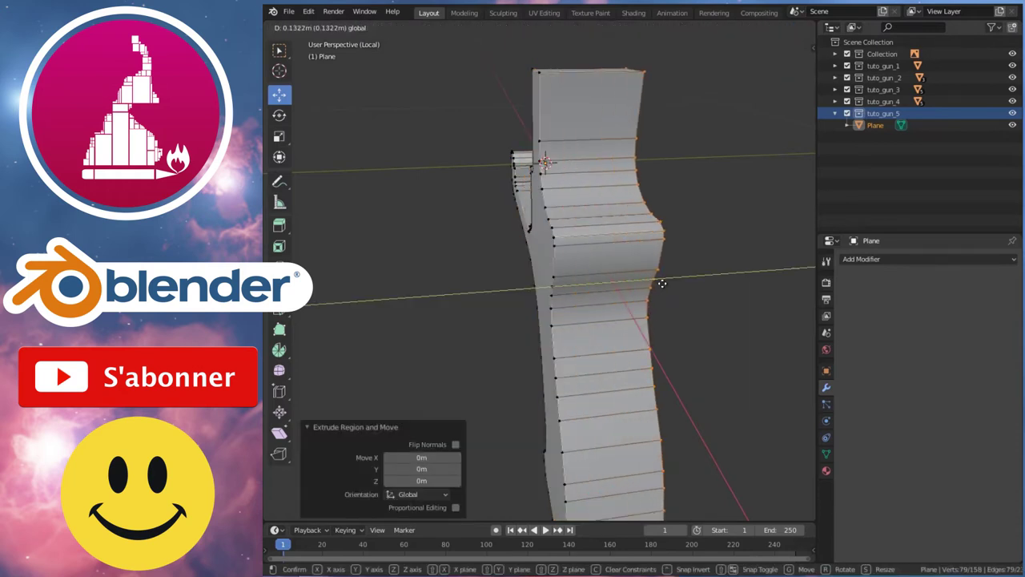
click(668, 284)
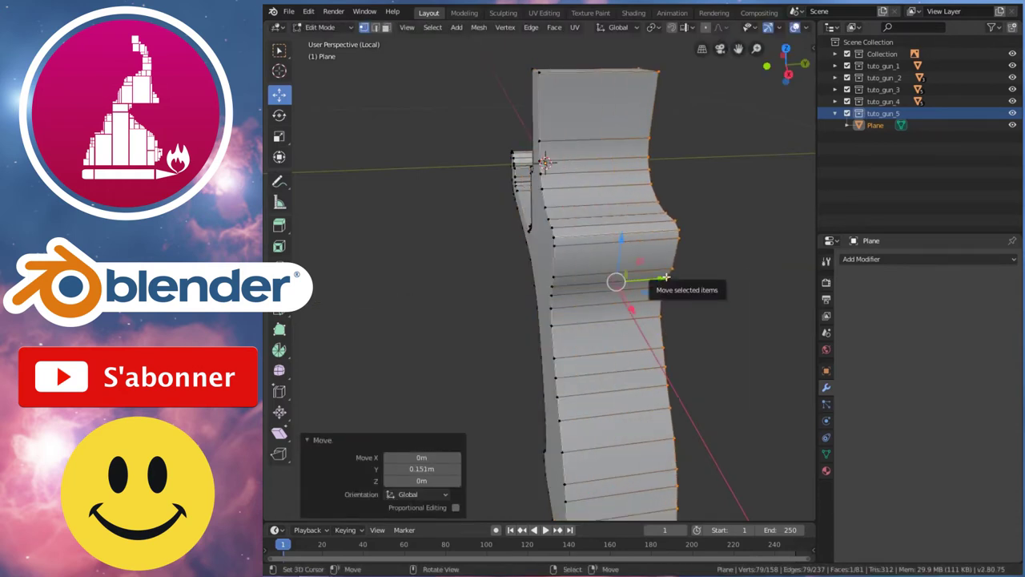
With the full gun shown from the left side, scale the grip to 0.804 along Y.
key(KP_Divide)
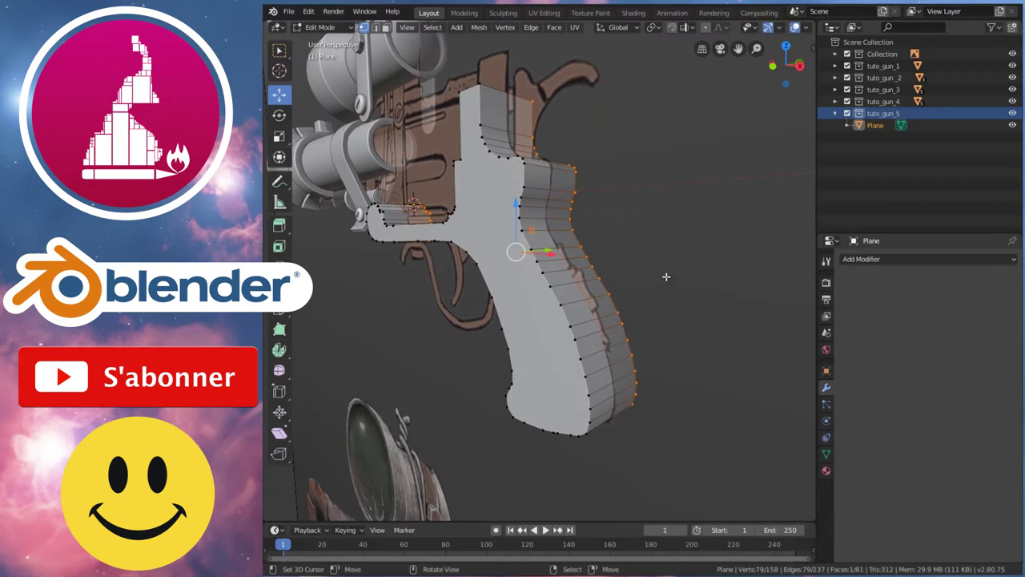
key(ctrl+KP_3)
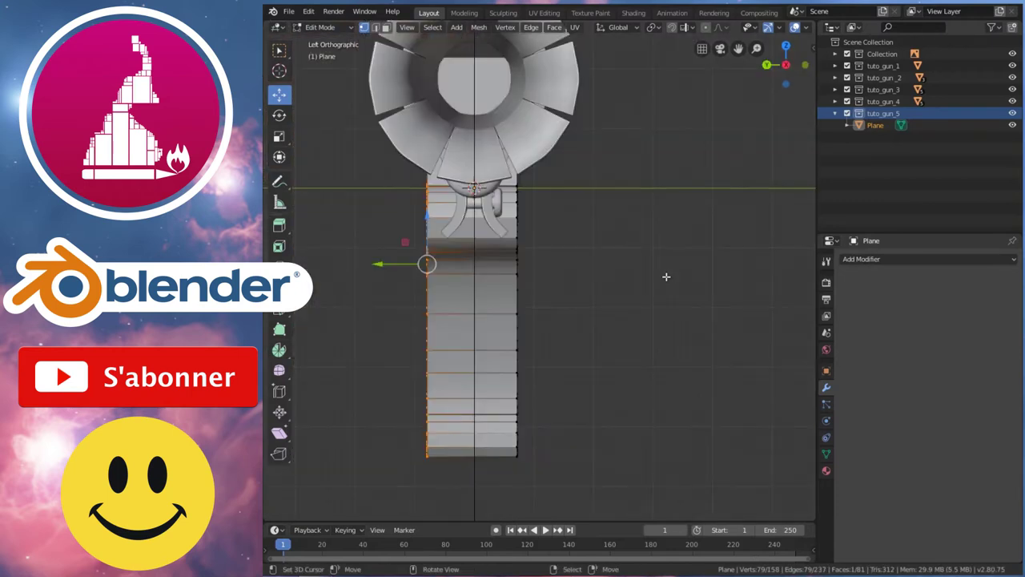
ctrl+scroll(523, 324, up, 1)
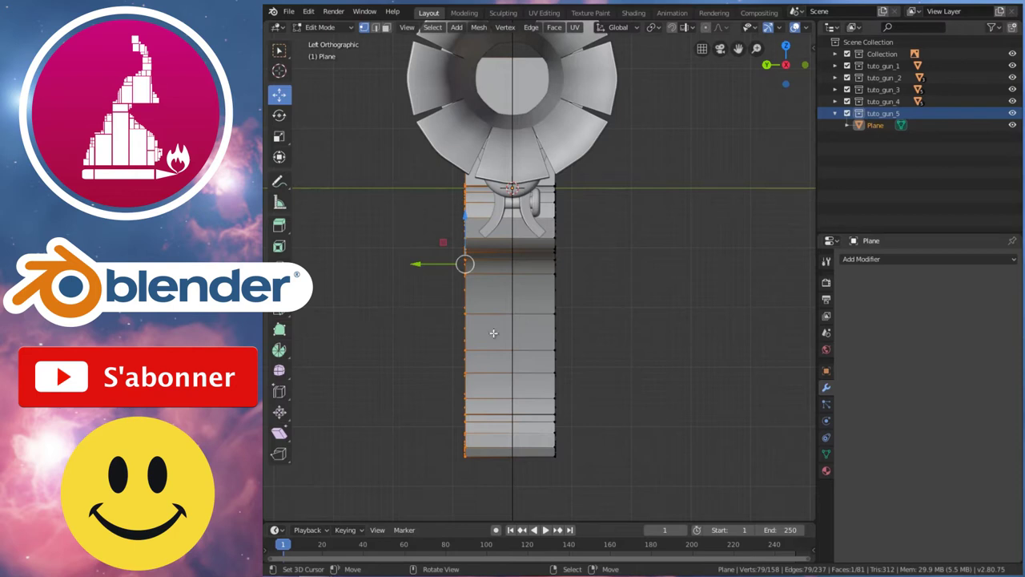
key(a)
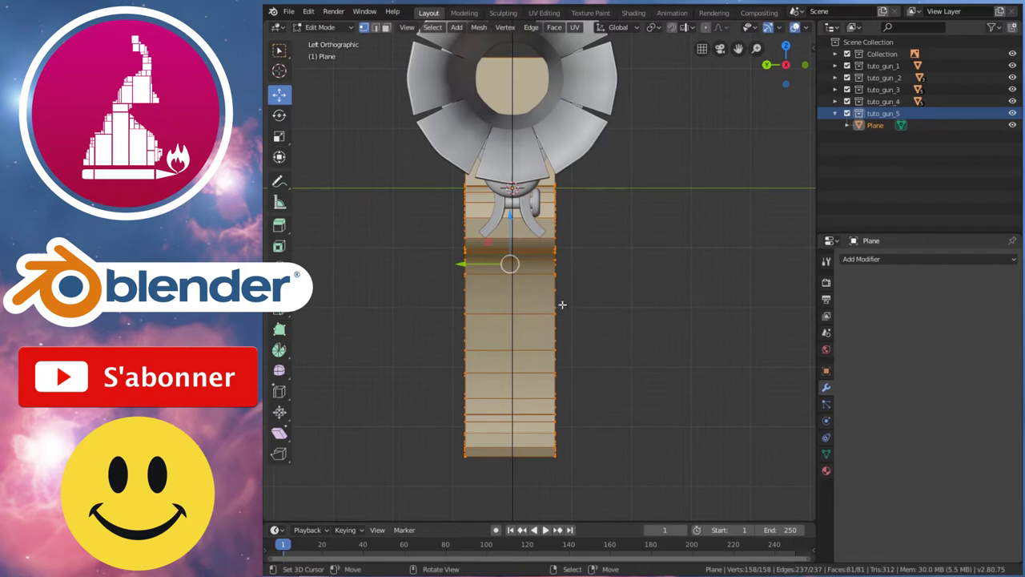
key(s)
key(y)
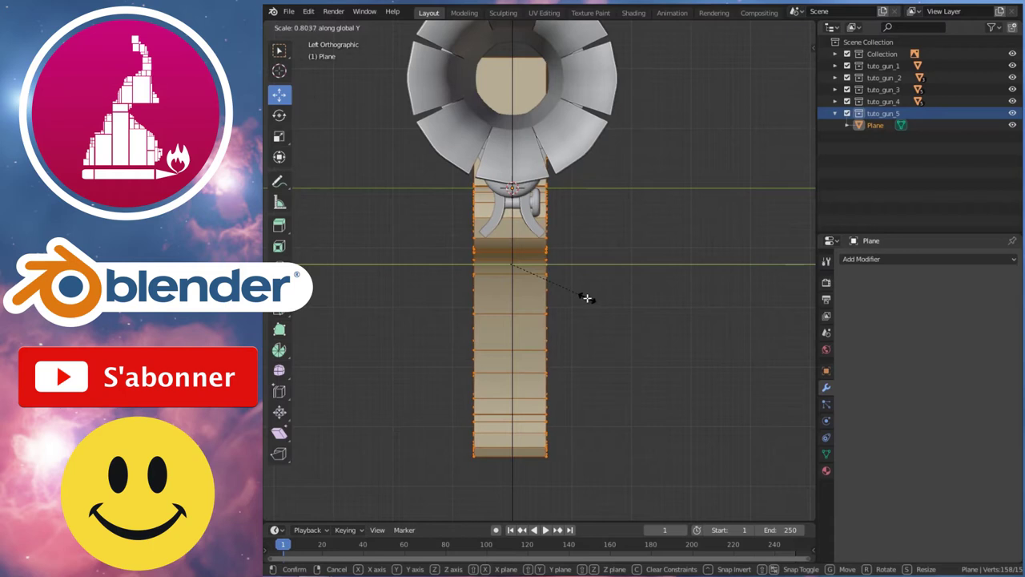
click(586, 298)
Shift the grip along Y to centre it on the gun, then view it in perspective.
key(g)
key(y)
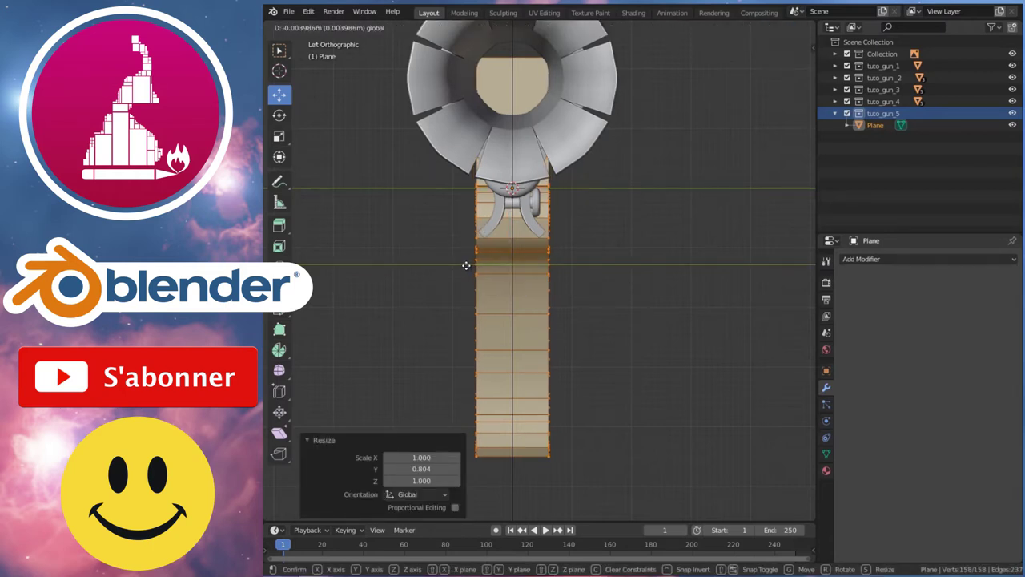
click(465, 266)
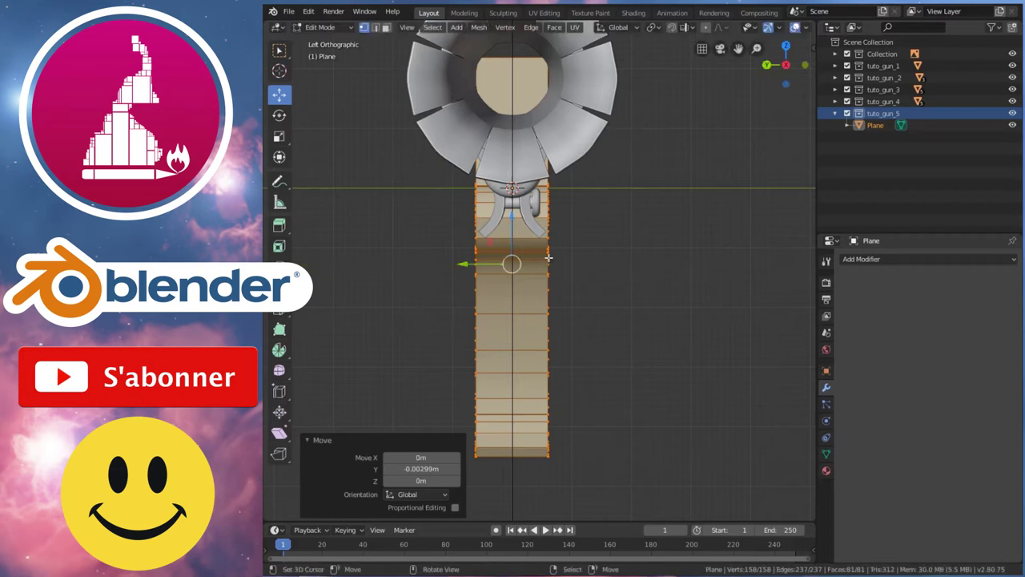
middle_drag(627, 264, 414, 291)
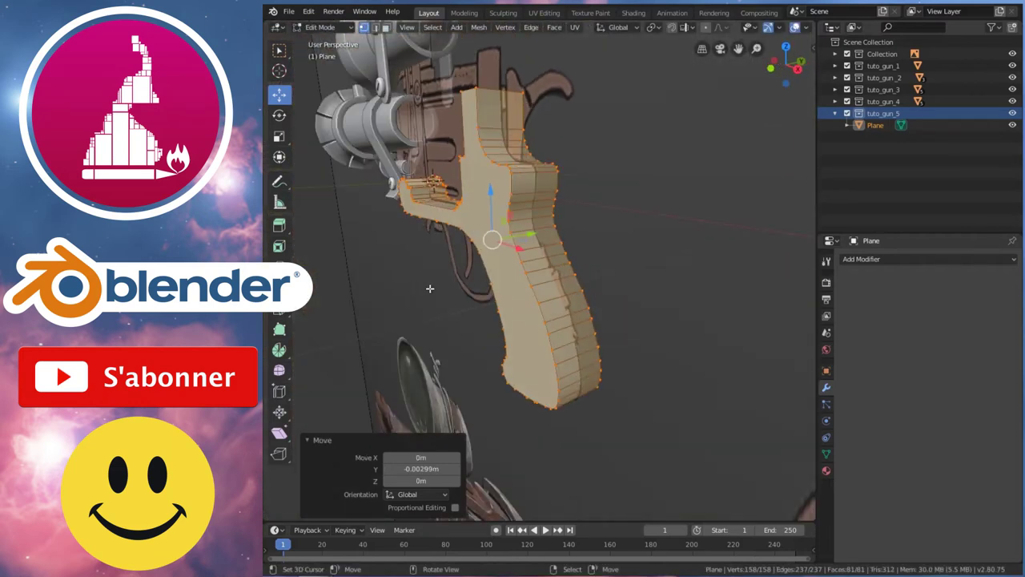
Return to Object Mode, isolate the grip slab in Local view, and zoom in on its top.
key(Tab)
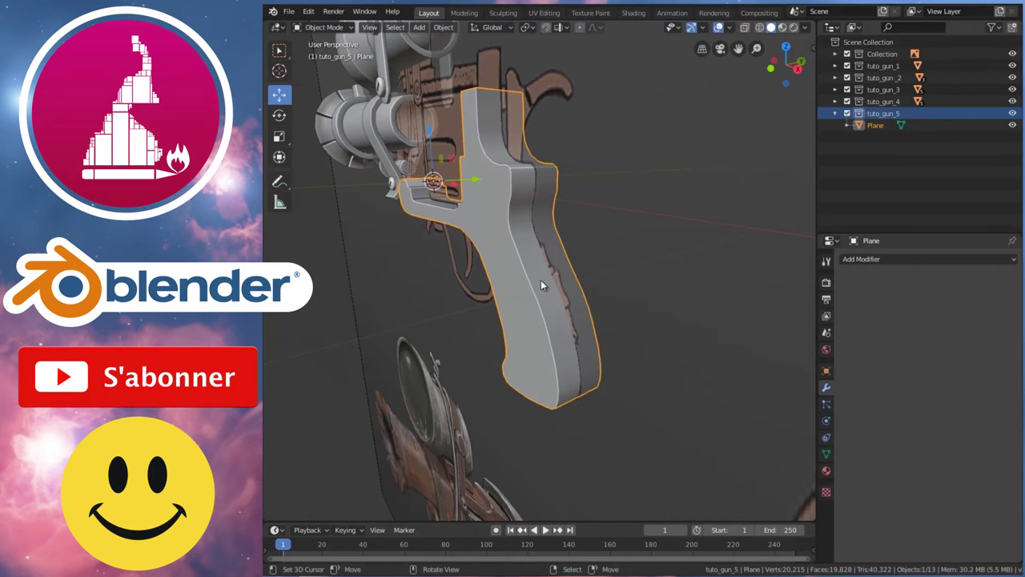
key(KP_Divide)
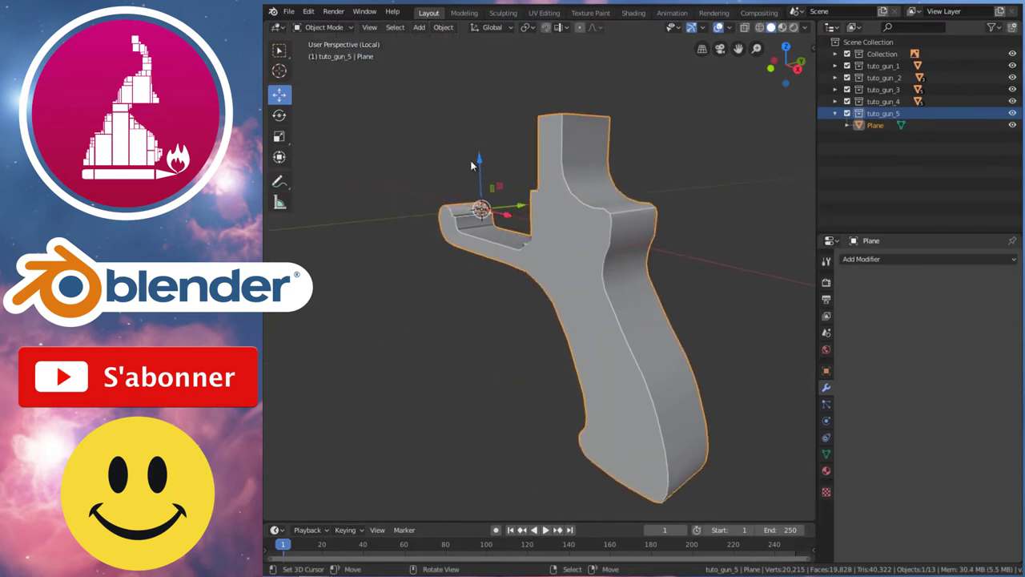
mouse_move(555, 261)
middle_down()
mouse_move(670, 252)
mouse_move(602, 333)
mouse_move(635, 277)
mouse_move(652, 309)
middle_up()
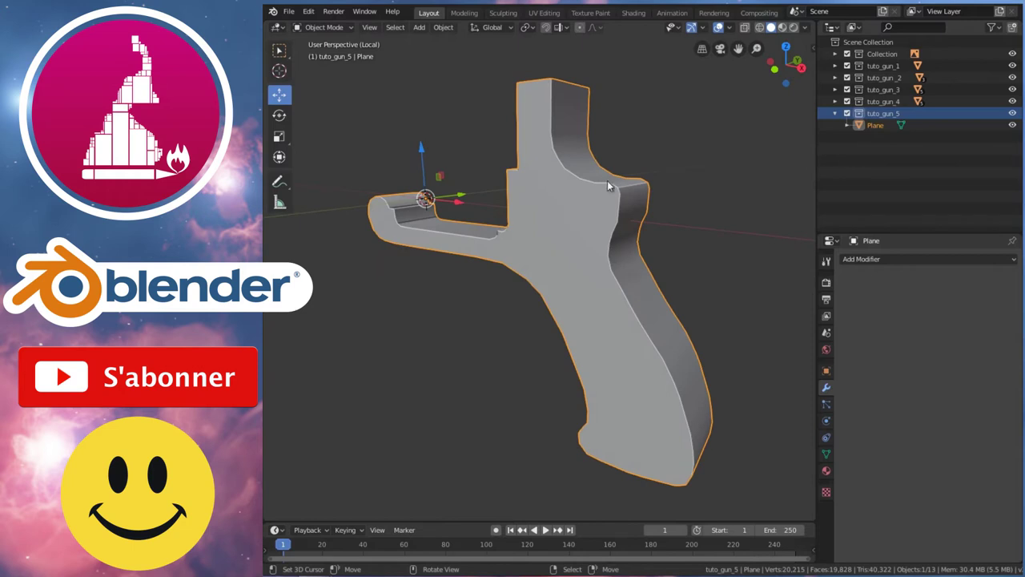
middle_drag(607, 180, 567, 206)
scroll(634, 192, up, 3)
scroll(636, 193, up, 2)
middle_drag(636, 193, 652, 202)
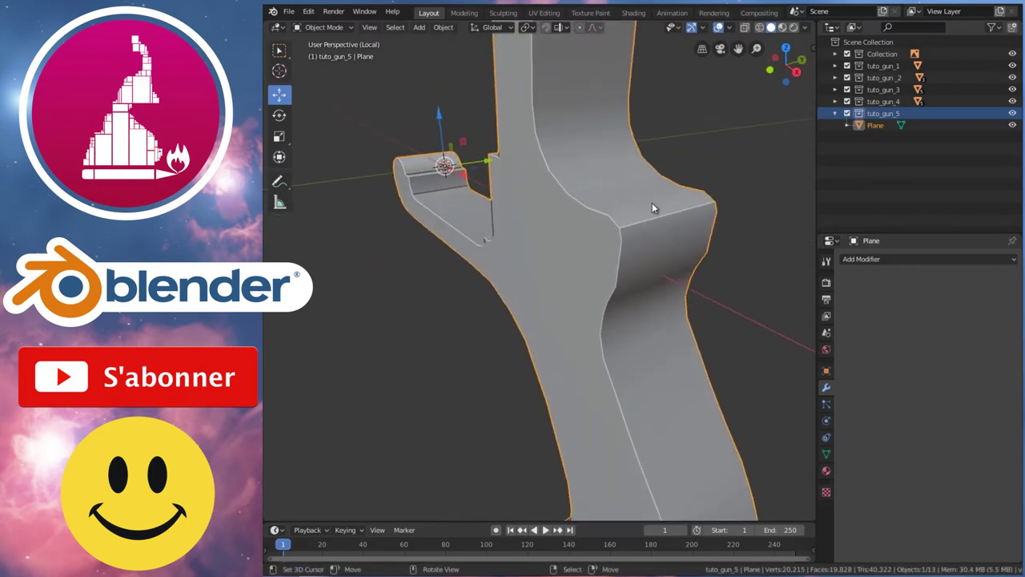
scroll(652, 203, up, 1)
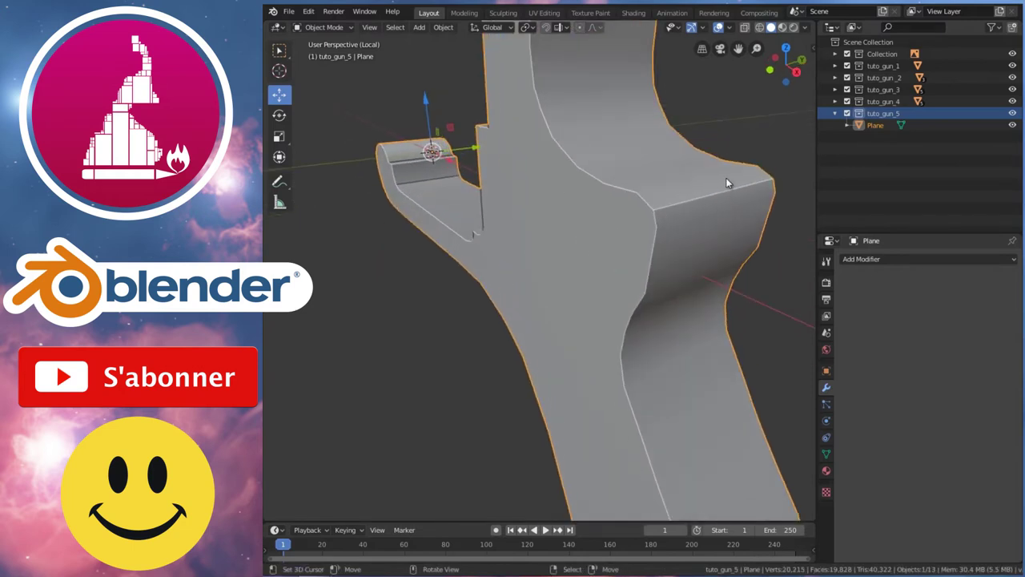
In edge select mode, edge-slide an edge on the grip's upper back.
key(Tab)
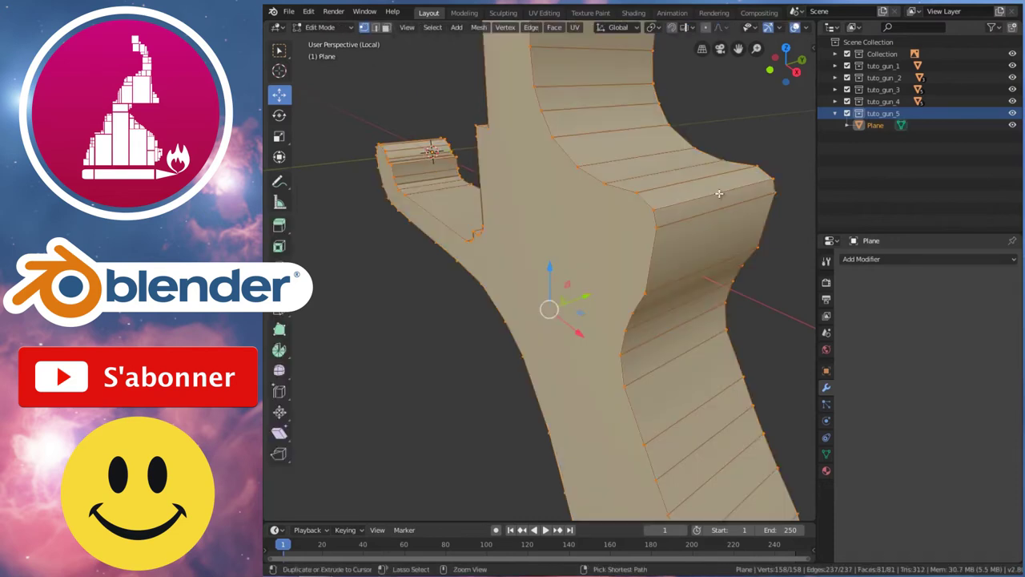
key(ctrl+Tab)
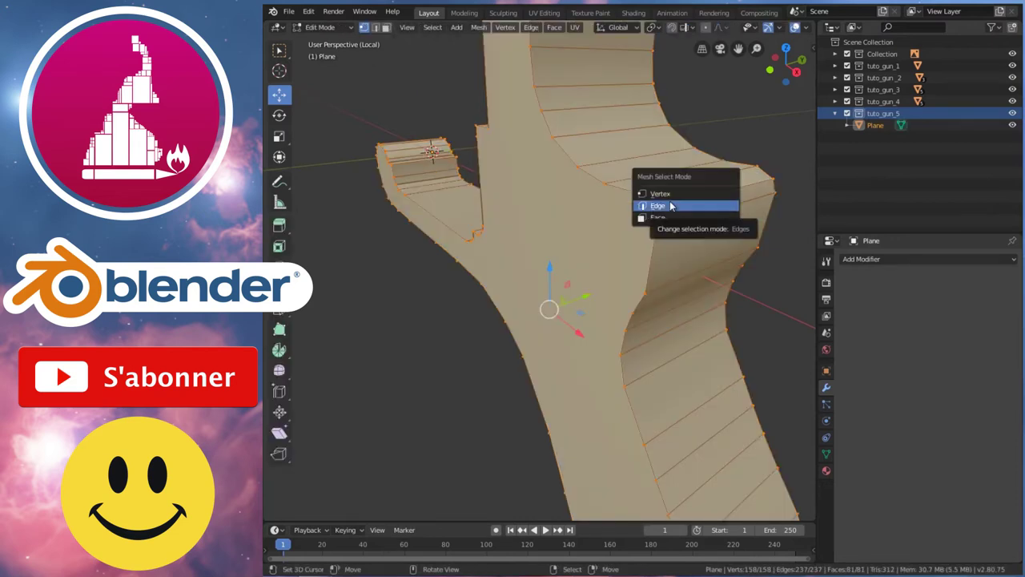
click(669, 205)
click(707, 195)
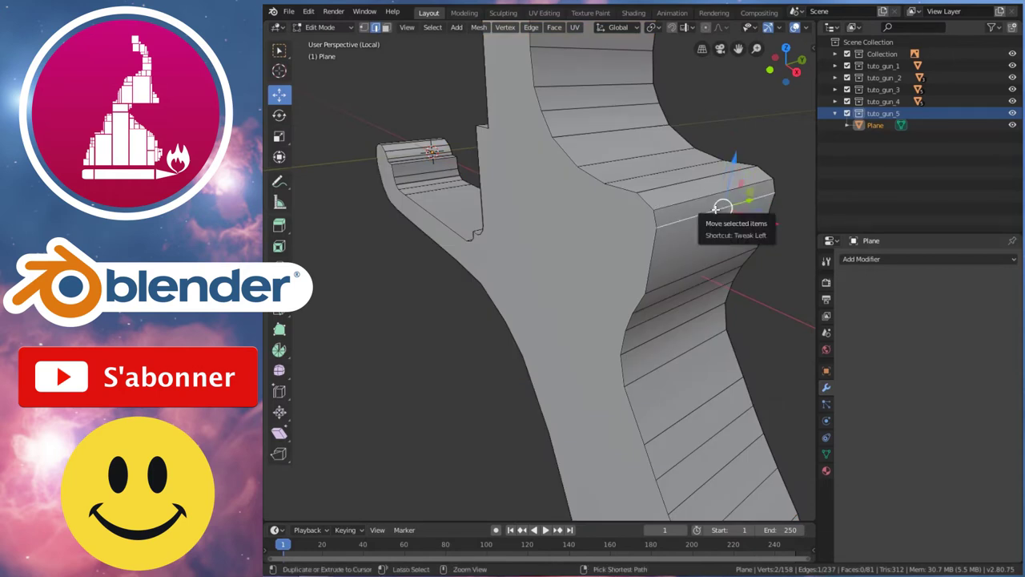
key(ctrl+e)
click(715, 209)
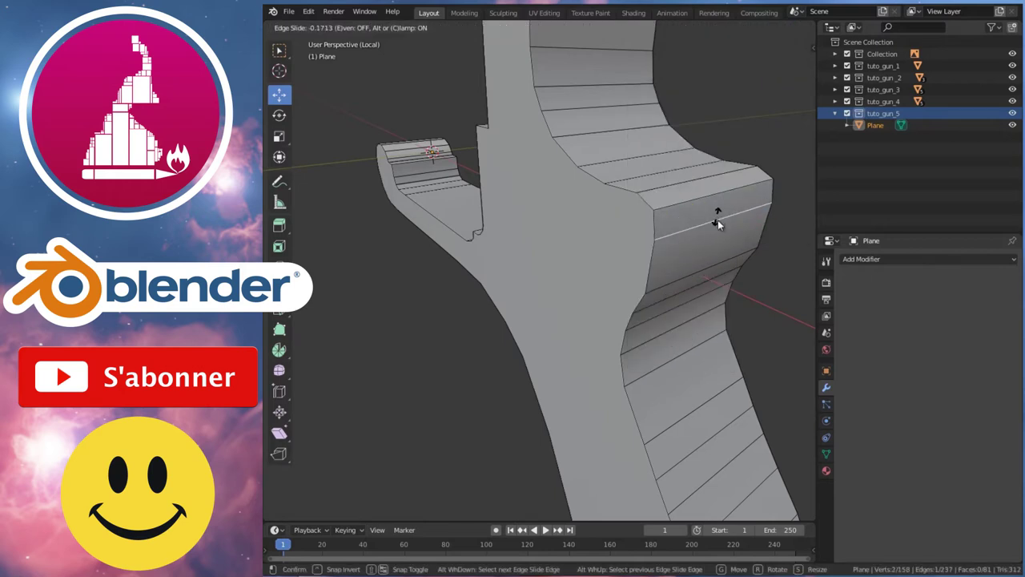
click(718, 230)
Move that edge along X and bevel the upper back corner edge loop.
key(g)
key(x)
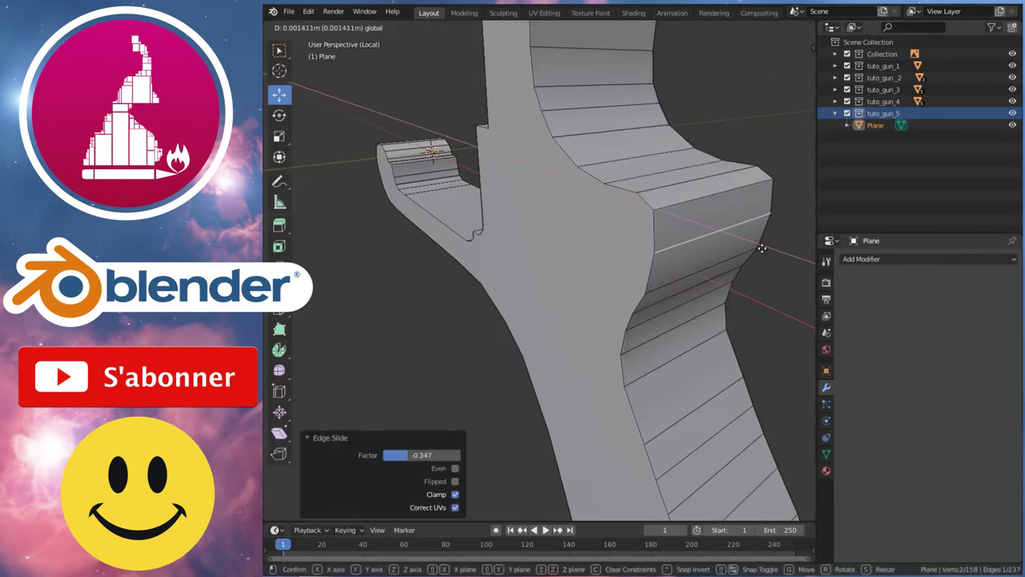
click(764, 249)
alt+click(720, 190)
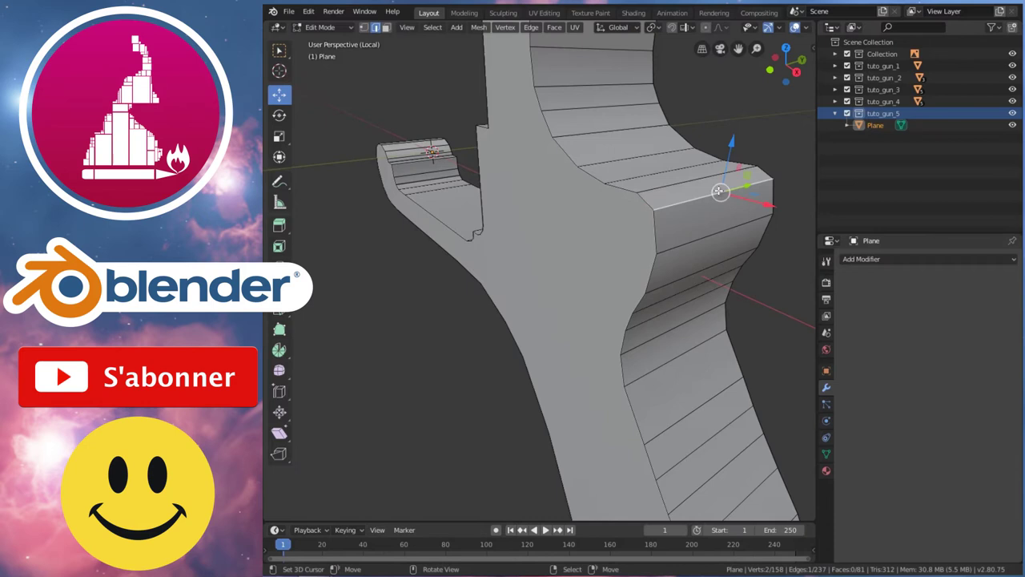
key(ctrl+b)
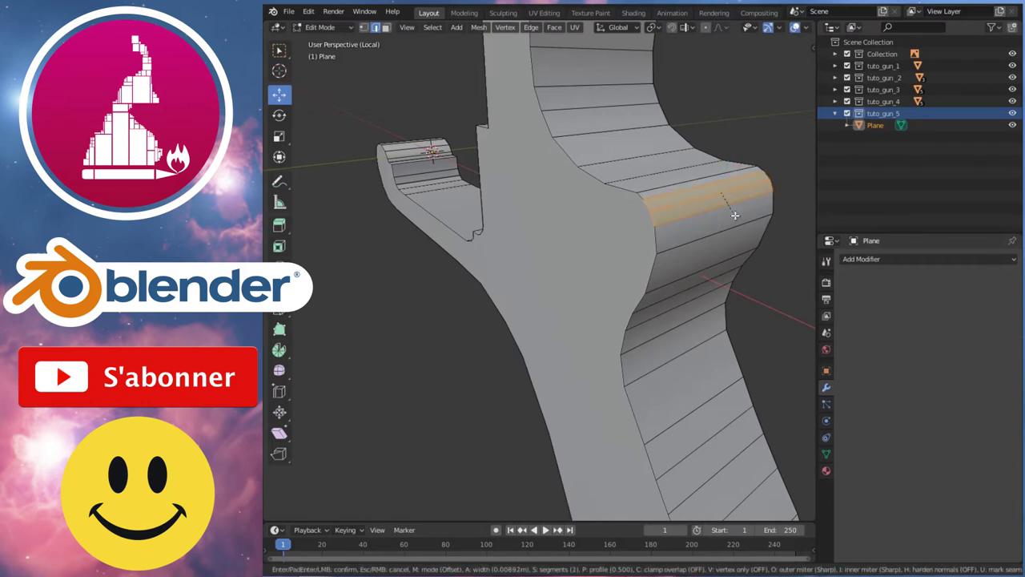
click(734, 214)
Check the result, then bevel the edge loop just below the upper corner.
key(Tab)
mouse_move(708, 215)
middle_down()
mouse_move(721, 242)
mouse_move(718, 218)
middle_up()
key(Tab)
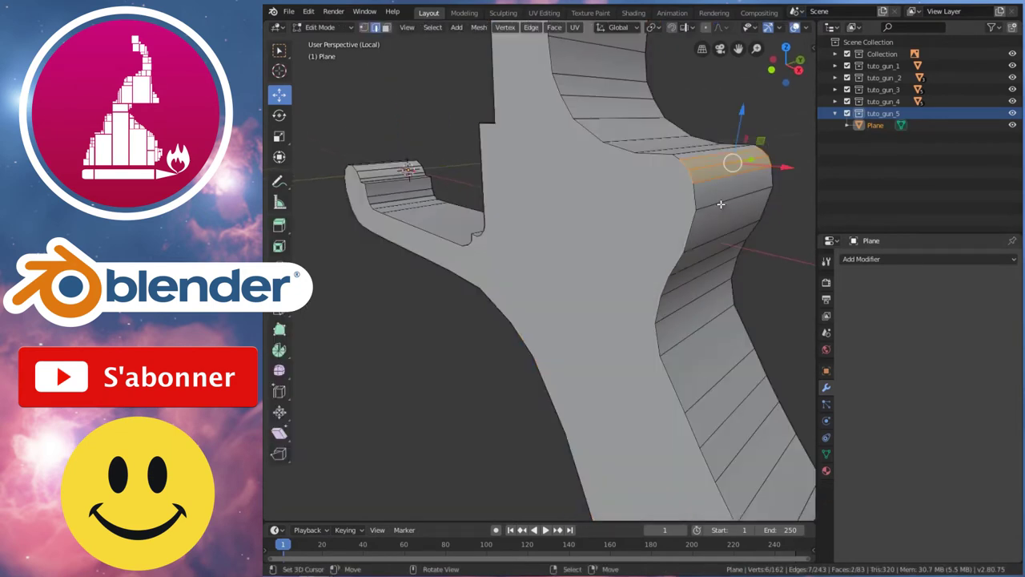
alt+click(721, 204)
key(ctrl+b)
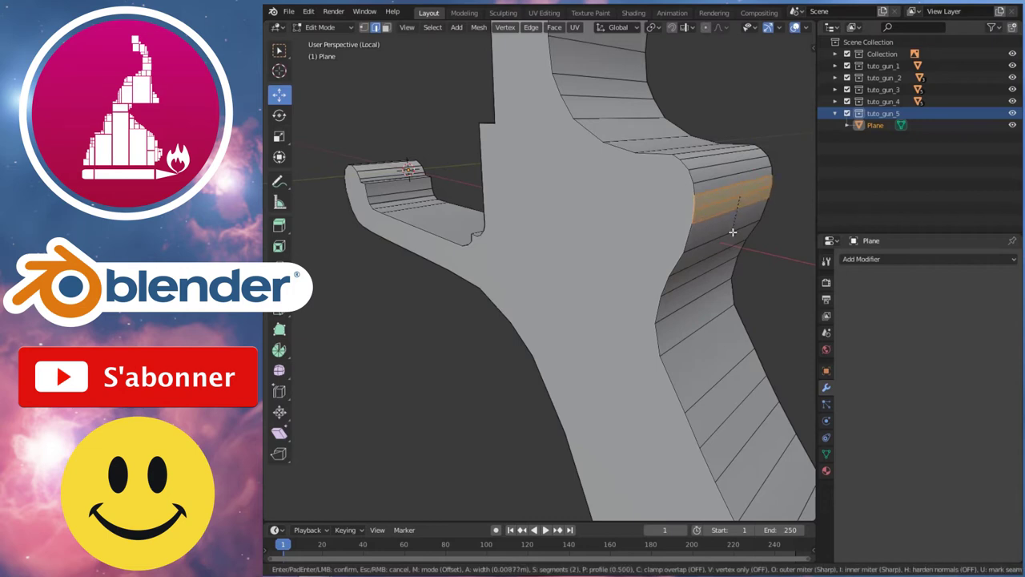
click(732, 231)
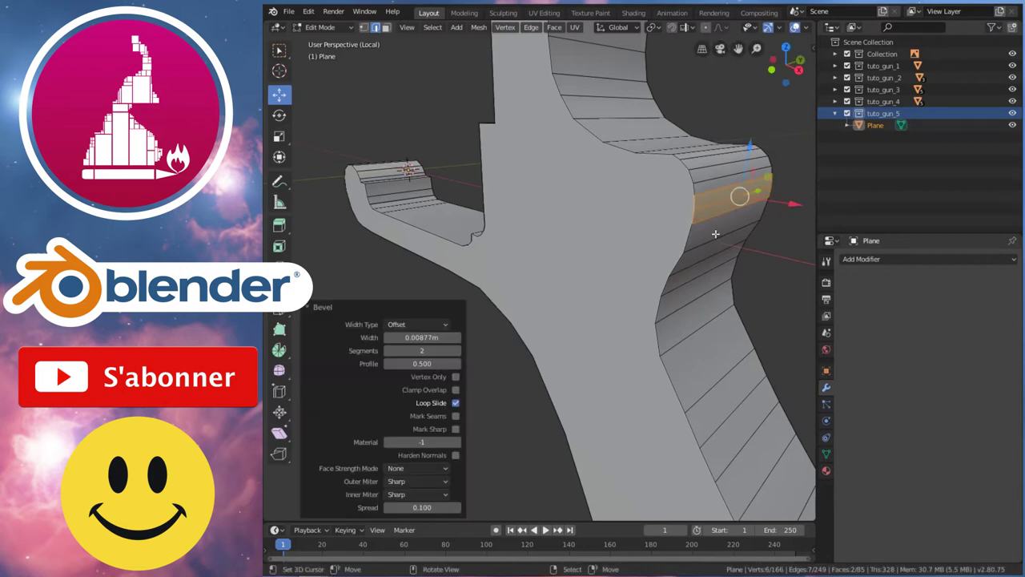
Bevel the next edge loop down the back of the grip.
middle_drag(732, 231, 714, 219)
key(Tab)
key(Tab)
alt+click(713, 218)
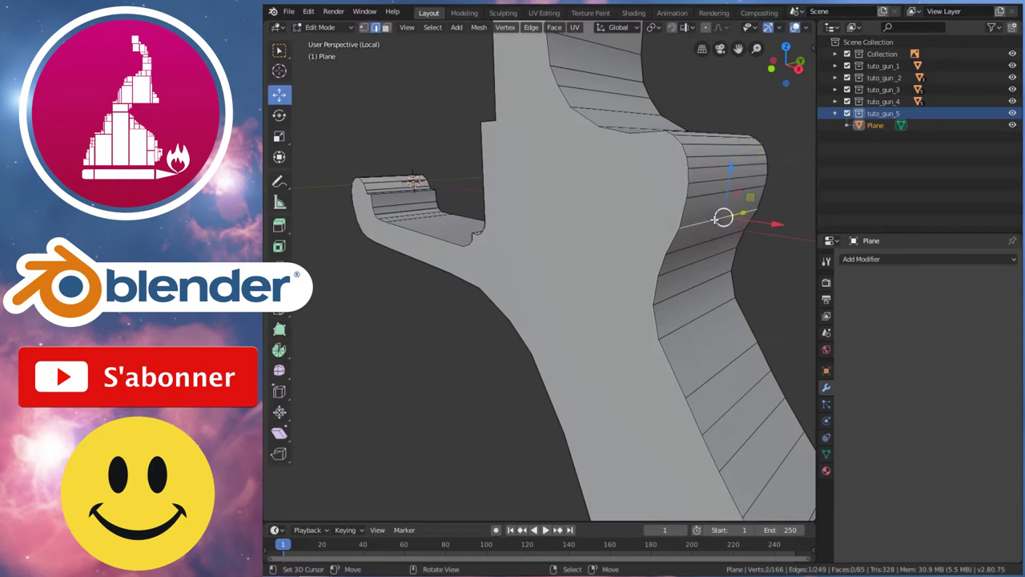
key(ctrl+b)
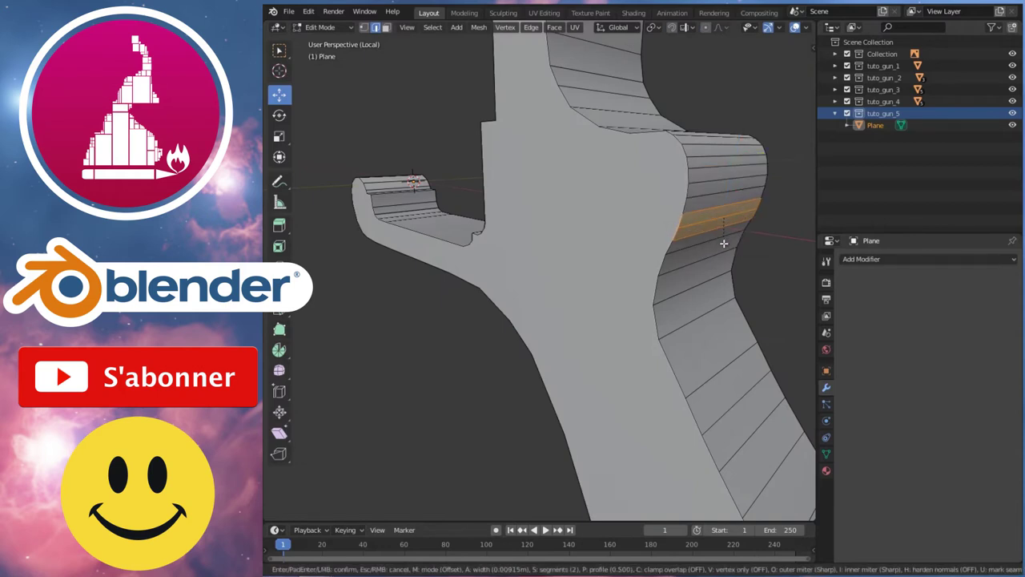
click(724, 244)
Review the rounded grip in Object Mode from the handle's other side.
key(Tab)
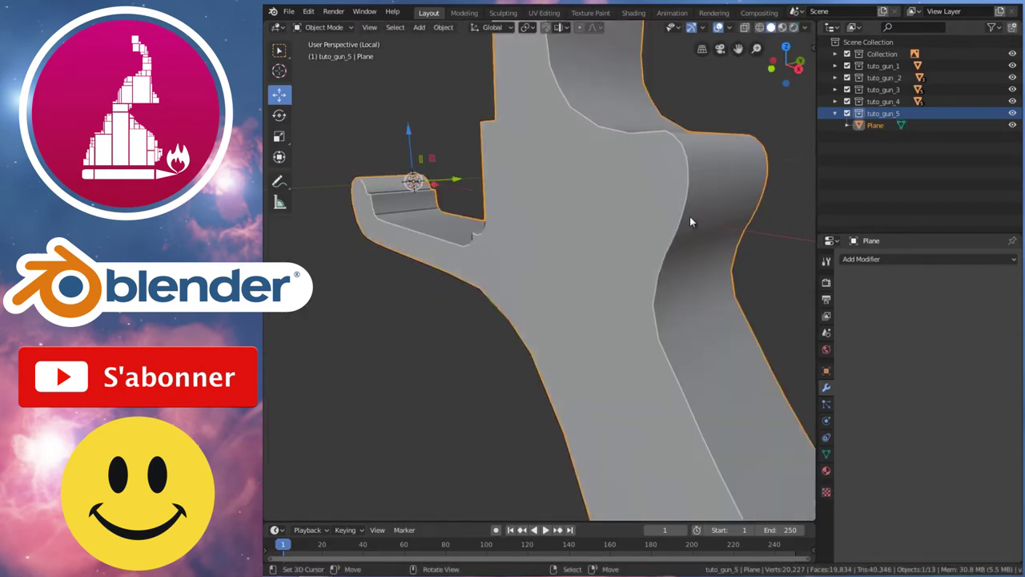
key(KP_6)
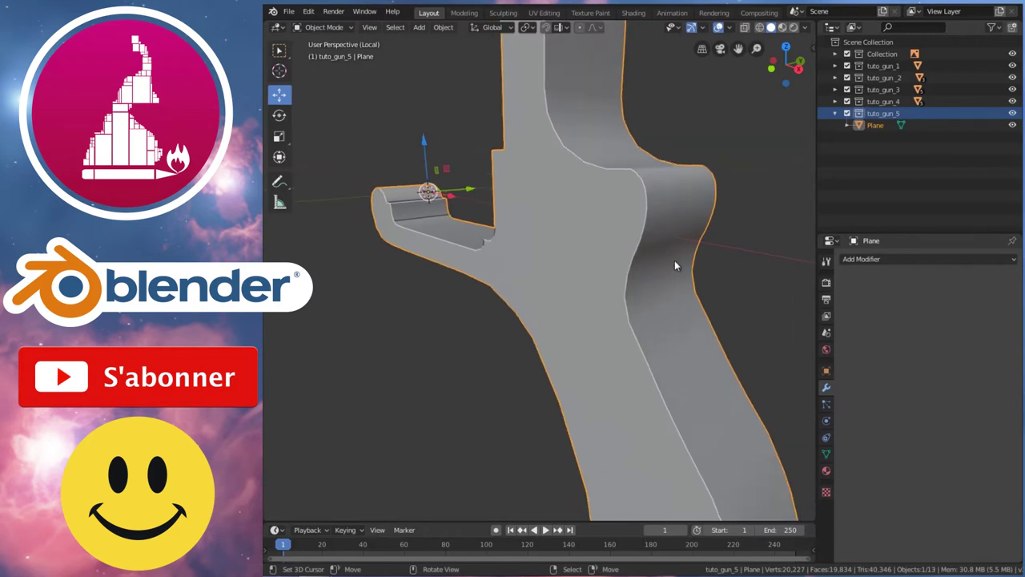
mouse_move(582, 253)
middle_down()
mouse_move(515, 274)
mouse_move(661, 230)
middle_up()
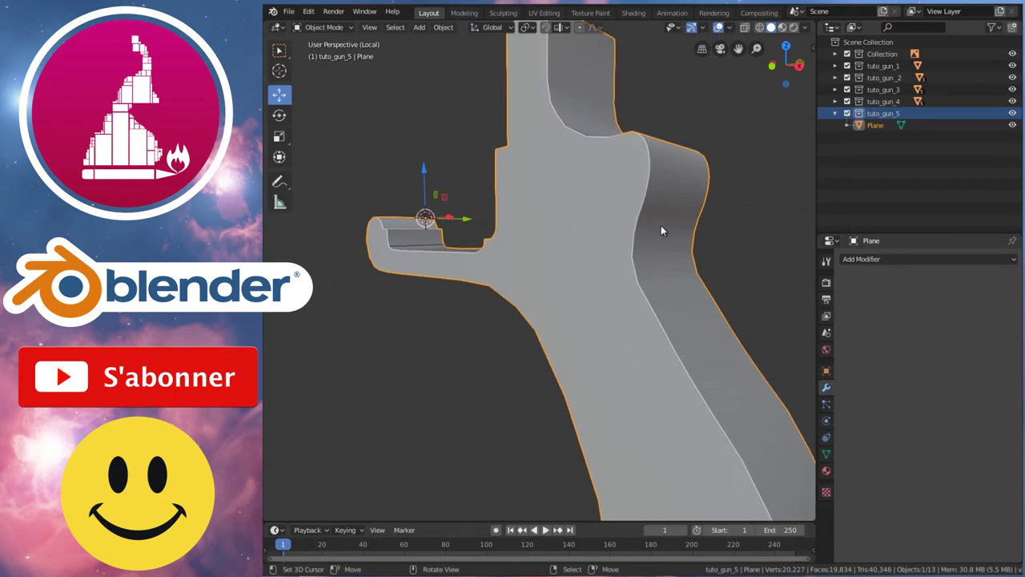
middle_drag(671, 271, 652, 278)
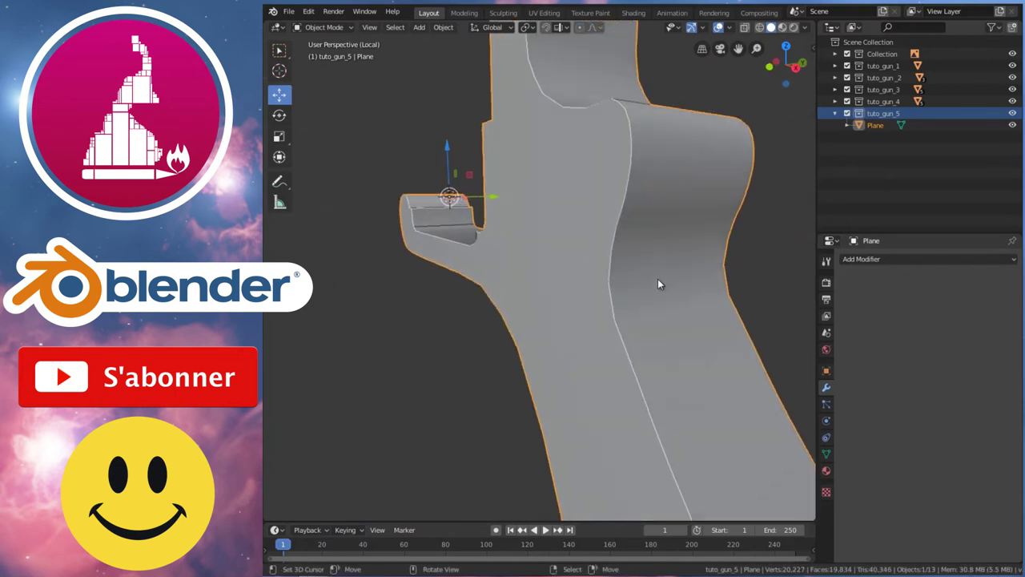
Bevel two lower edge loops on the back of the grip.
key(Tab)
alt+click(659, 309)
key(ctrl+b)
click(674, 342)
mouse_move(680, 248)
middle_down()
mouse_move(740, 344)
mouse_move(678, 373)
mouse_move(710, 369)
mouse_move(728, 334)
middle_up()
alt+click(740, 344)
key(ctrl+b)
click(741, 373)
Select a single edge on the grip and nudge it into a new position.
click(711, 369)
key(g)
click(710, 369)
key(Tab)
key(Tab)
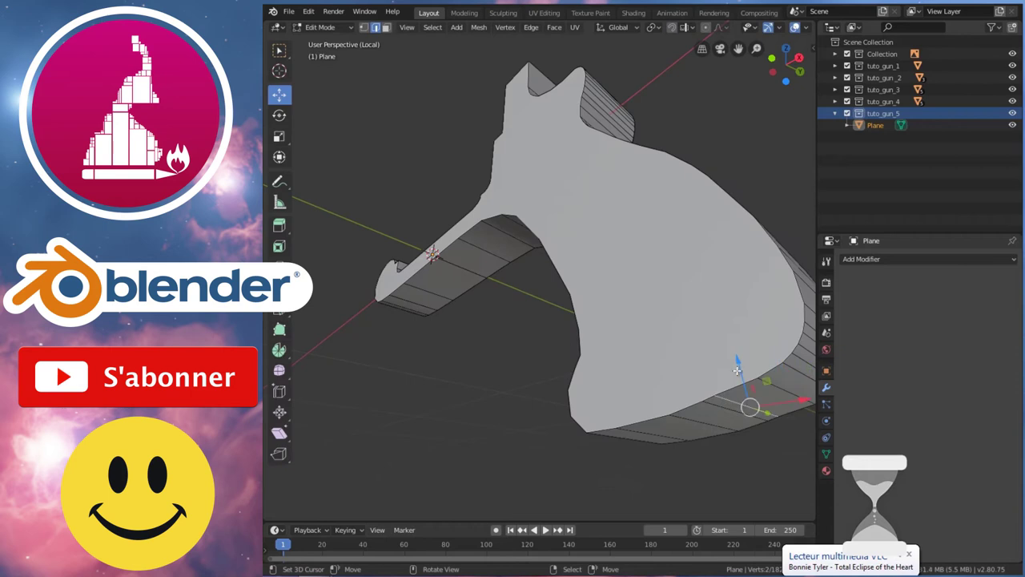
key(g)
click(730, 370)
key(Tab)
mouse_move(730, 371)
middle_down()
mouse_move(716, 352)
mouse_move(635, 343)
middle_up()
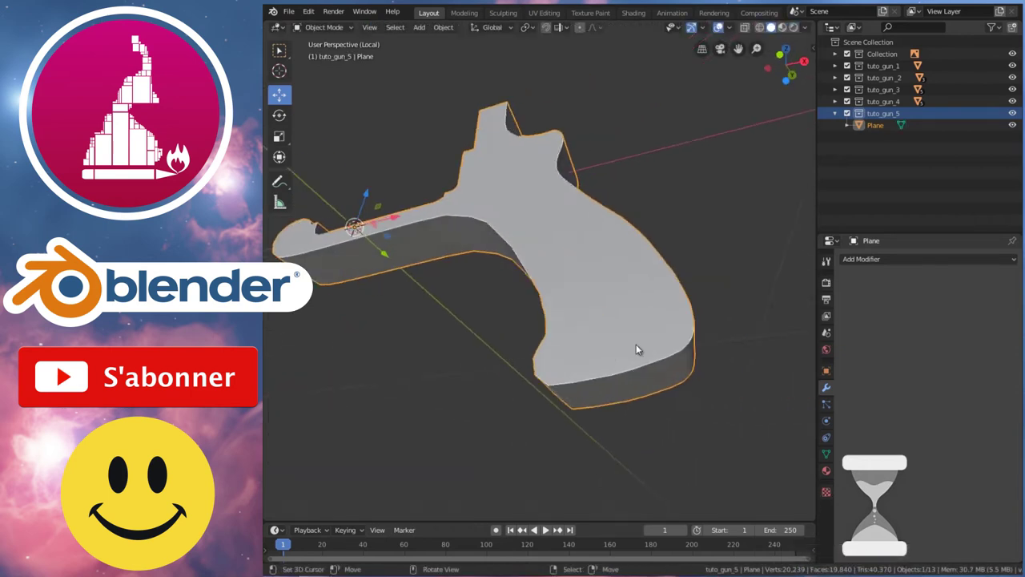
scroll(655, 379, up, 3)
Bevel the lower corner edge, redoing the bevel after an undo.
key(Tab)
key(ctrl+b)
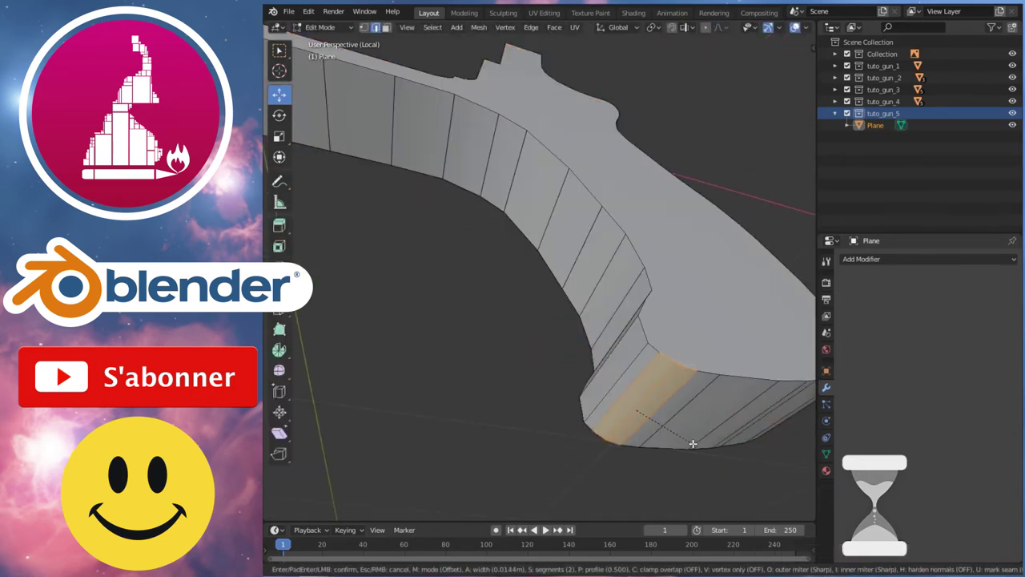
click(693, 442)
middle_drag(693, 443, 694, 399)
key(ctrl+z)
key(ctrl+b)
key(Escape)
key(ctrl+b)
click(679, 423)
key(Tab)
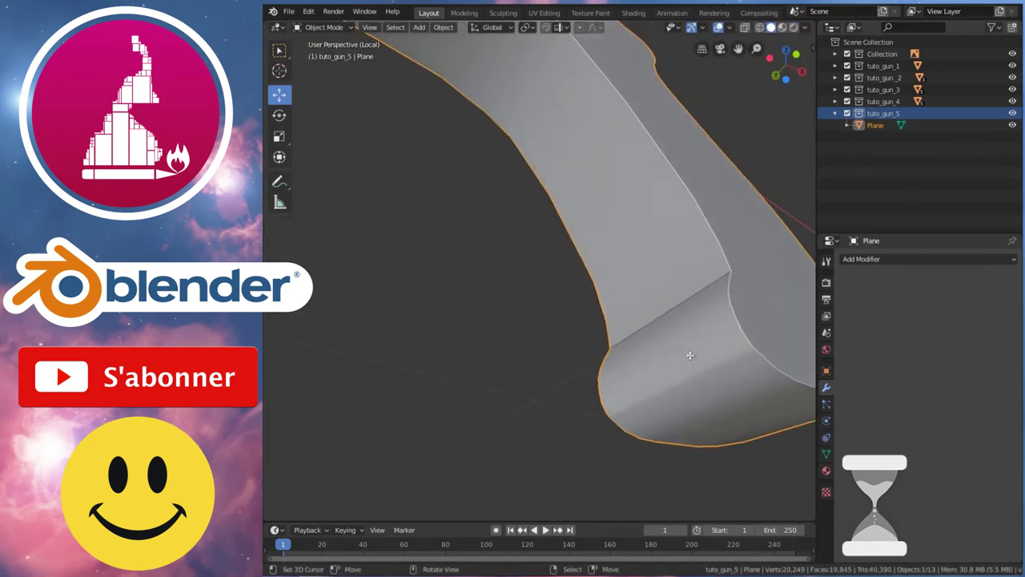
Use Edge Slide to slide an edge along the grip's surface.
key(Tab)
key(x)
key(Escape)
key(ctrl+e)
click(676, 381)
click(675, 389)
key(Tab)
key(Tab)
key(ctrl+e)
click(678, 366)
key(Tab)
key(Tab)
Bevel the selected edge, undo the narrower retry, and zoom out to the whole grip.
key(ctrl+b)
click(650, 420)
key(ctrl+b)
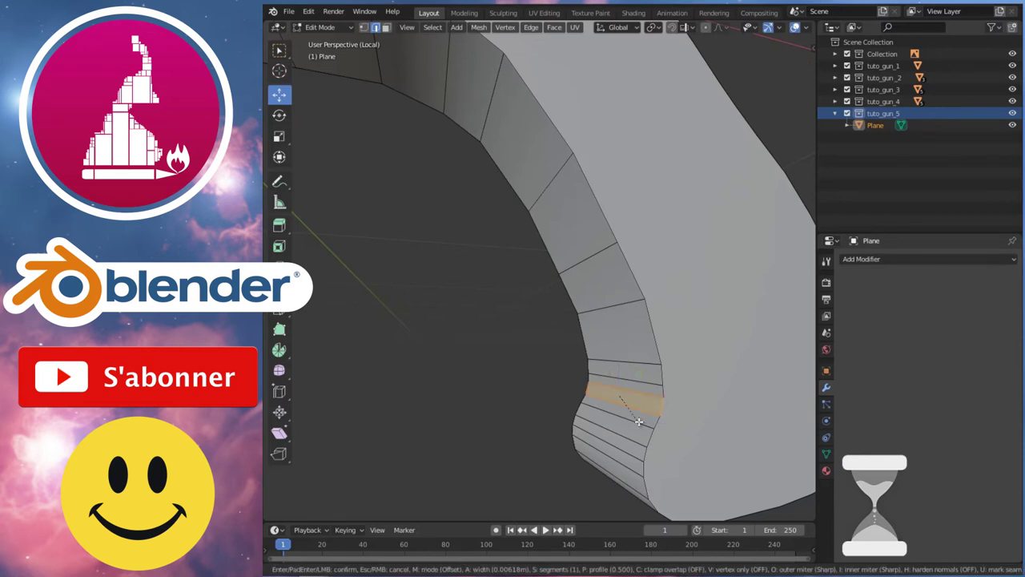
key(Escape)
key(ctrl+z)
key(ctrl+z)
key(ctrl+z)
key(ctrl+z)
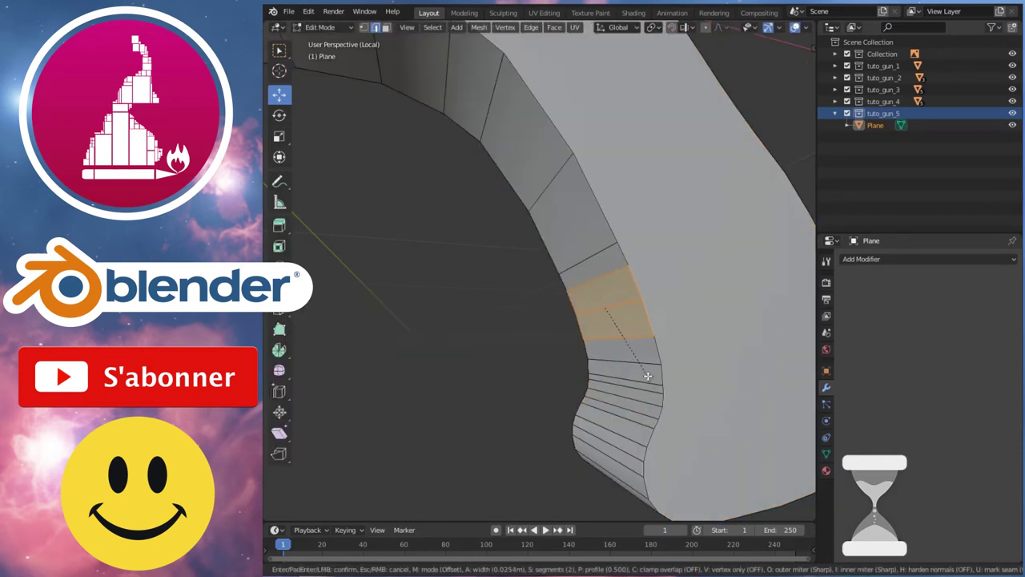
middle_drag(644, 340, 657, 319)
scroll(658, 319, down, 4)
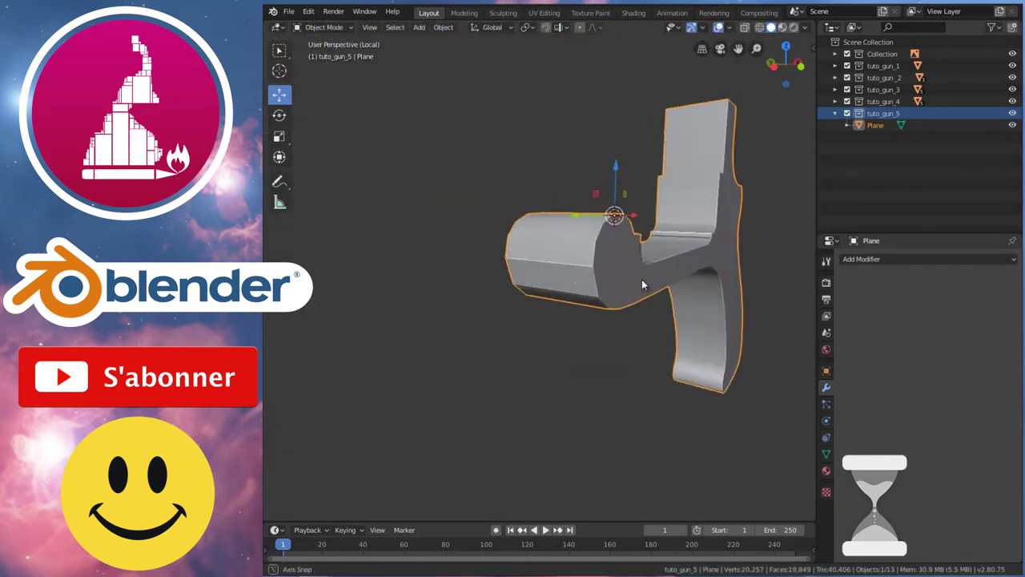
Bevel the edge ring around the grip's front cylinder.
click(578, 223)
ctrl+alt+click(577, 222)
key(ctrl+b)
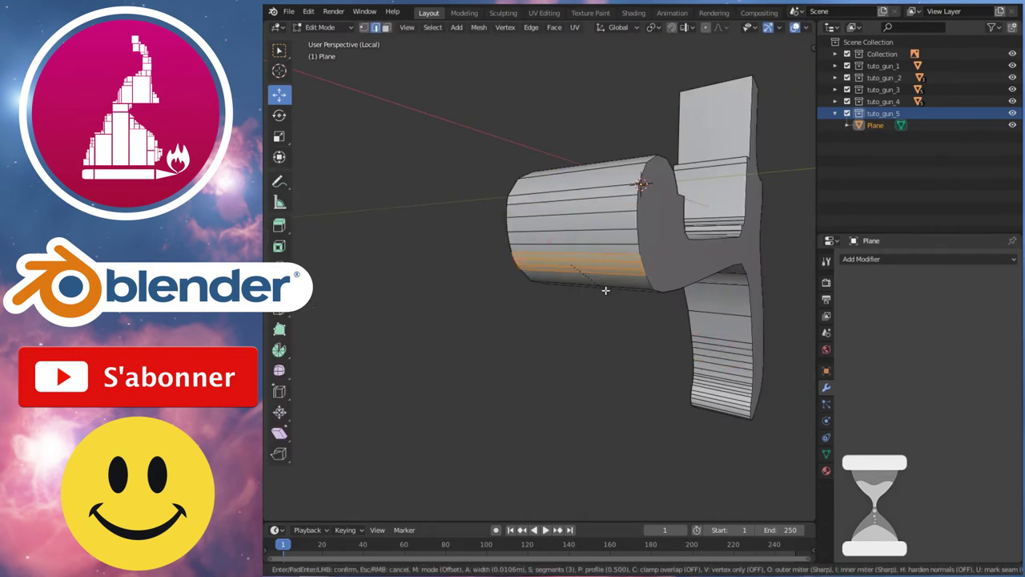
click(606, 292)
key(Tab)
mouse_move(566, 238)
middle_down()
mouse_move(554, 292)
mouse_move(558, 225)
mouse_move(527, 225)
mouse_move(550, 270)
mouse_move(515, 317)
mouse_move(434, 274)
mouse_move(448, 293)
mouse_move(522, 316)
mouse_move(498, 303)
mouse_move(516, 349)
mouse_move(506, 295)
mouse_move(613, 277)
middle_up()
key(Tab)
Edge-slide an edge near the cylinder, then check the grip's shading in Object Mode.
key(ctrl+e)
click(525, 295)
click(525, 295)
key(g)
key(g)
click(528, 225)
alt+click(460, 290)
key(Tab)
key(alt+a)
Dissolve the selected edges at the grip's bend.
scroll(609, 300, up, 3)
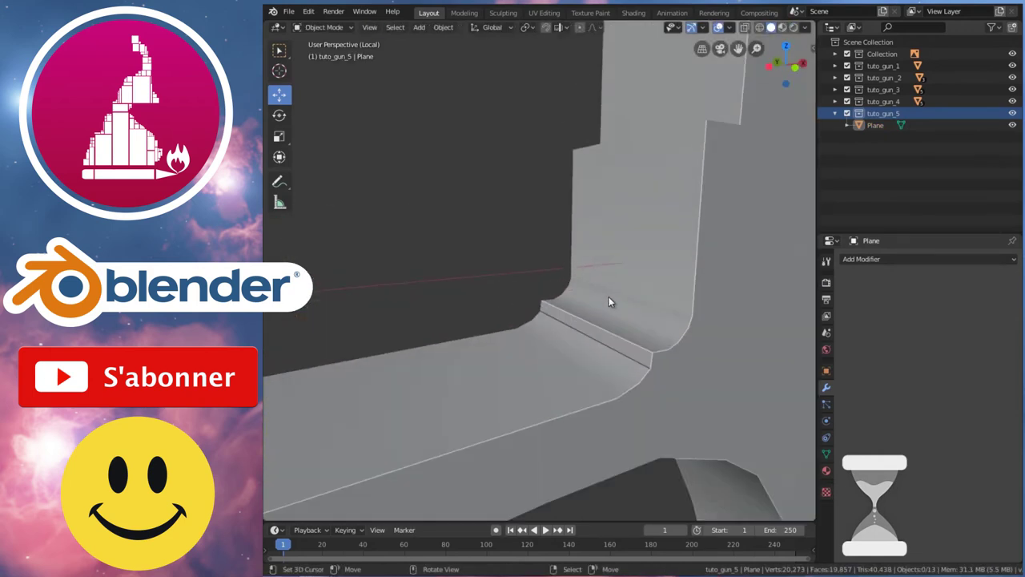
key(Tab)
scroll(522, 315, up, 2)
alt+click(523, 314)
key(x)
click(538, 329)
key(Tab)
Show the gun reference in front view and edit the grip in vertex select mode.
key(KP_1)
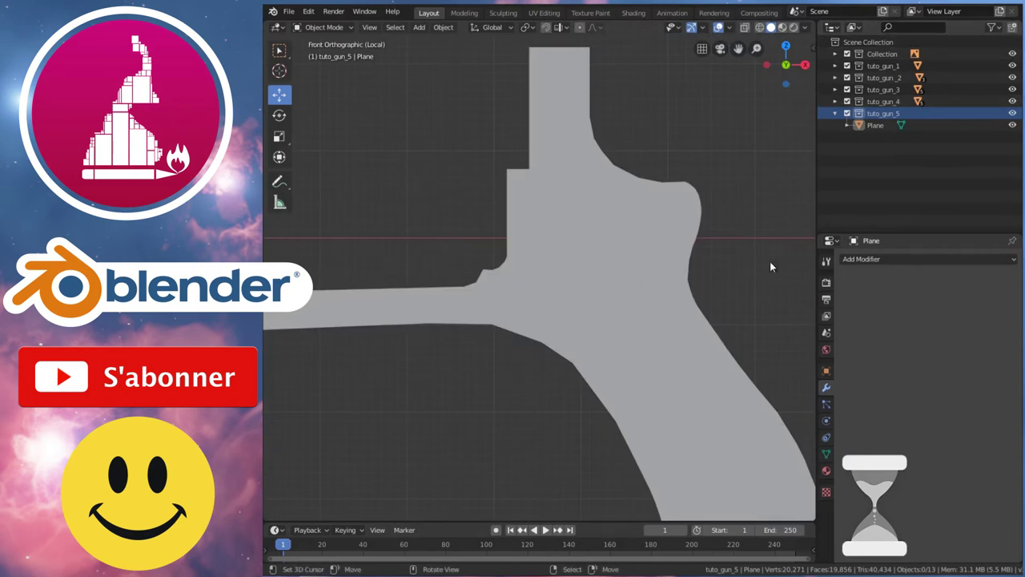
key(KP_Divide)
scroll(530, 231, up, 3)
scroll(558, 194, up, 2)
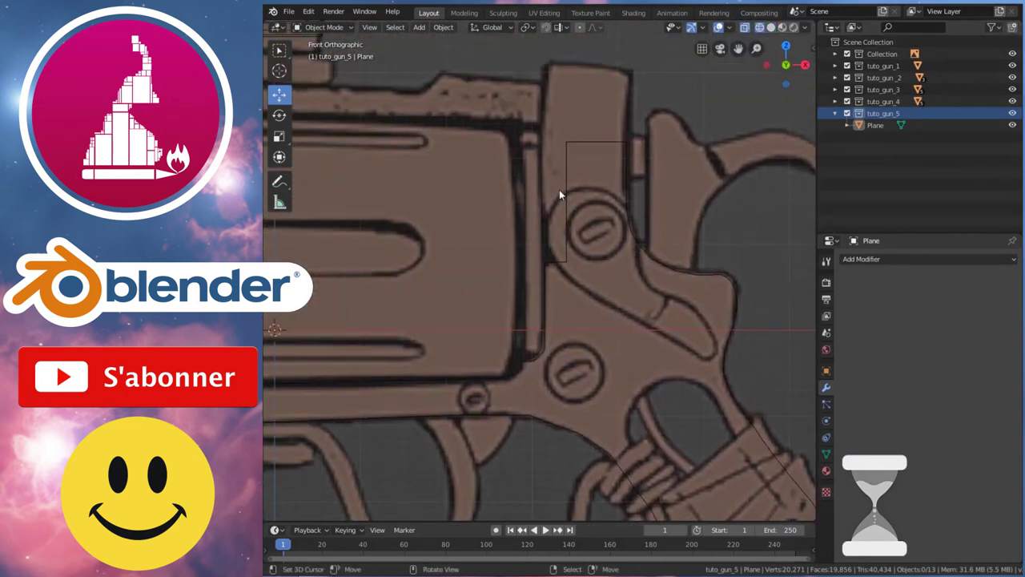
scroll(535, 259, up, 2)
key(Tab)
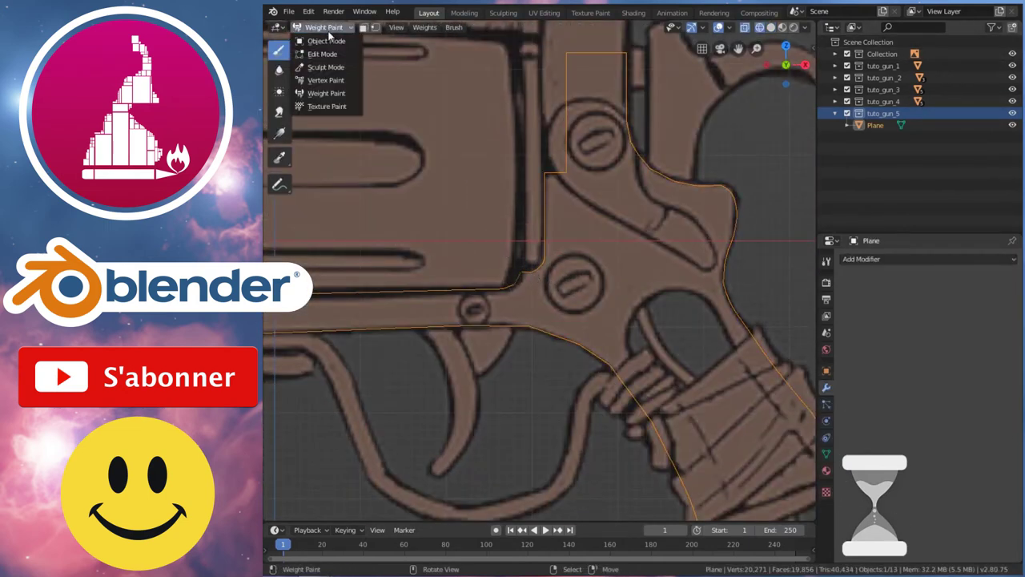
scroll(517, 272, up, 3)
key(ctrl+Tab)
key(Return)
Bevel the first inner corner vertex into a rounded curve.
scroll(480, 293, up, 2)
scroll(480, 293, up, 1)
click(505, 322)
key(b)
drag(479, 283, 545, 342)
key(ctrl+shift+b)
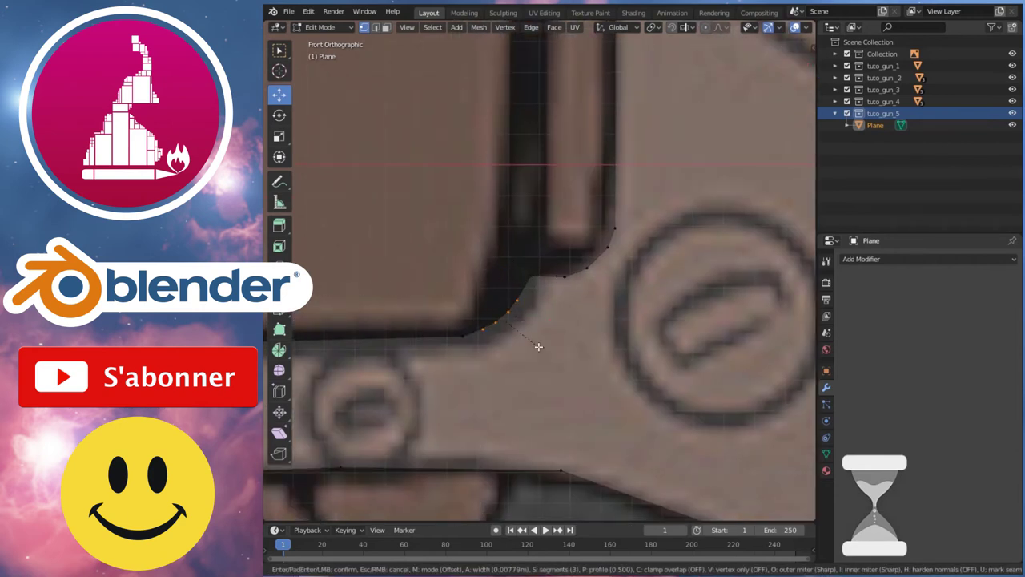
click(538, 346)
Dissolve the stray vertices and round the next corner with a vertex bevel.
scroll(505, 331, down, 3)
scroll(521, 310, up, 5)
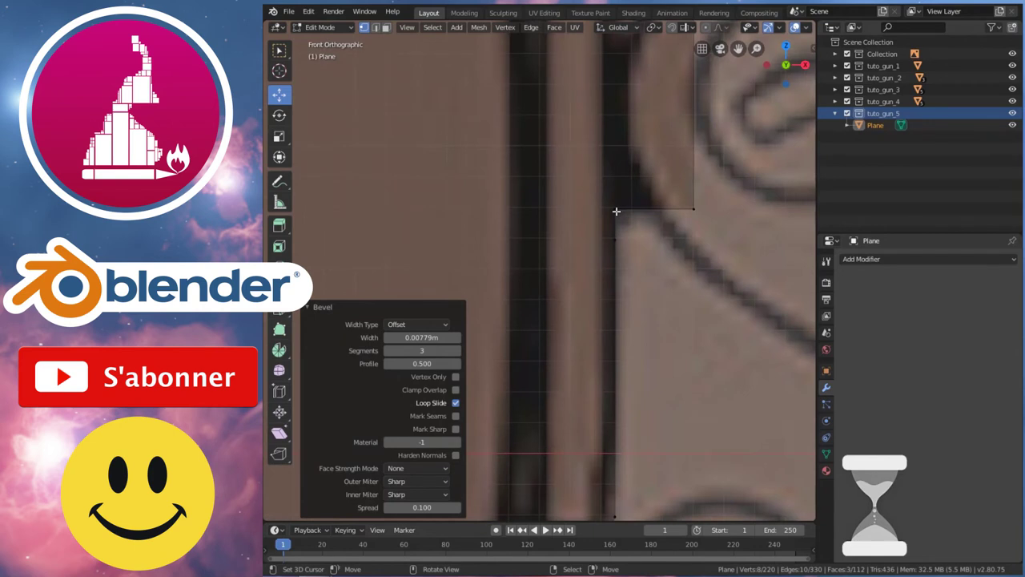
click(616, 211)
shift+click(614, 239)
key(x)
click(617, 277)
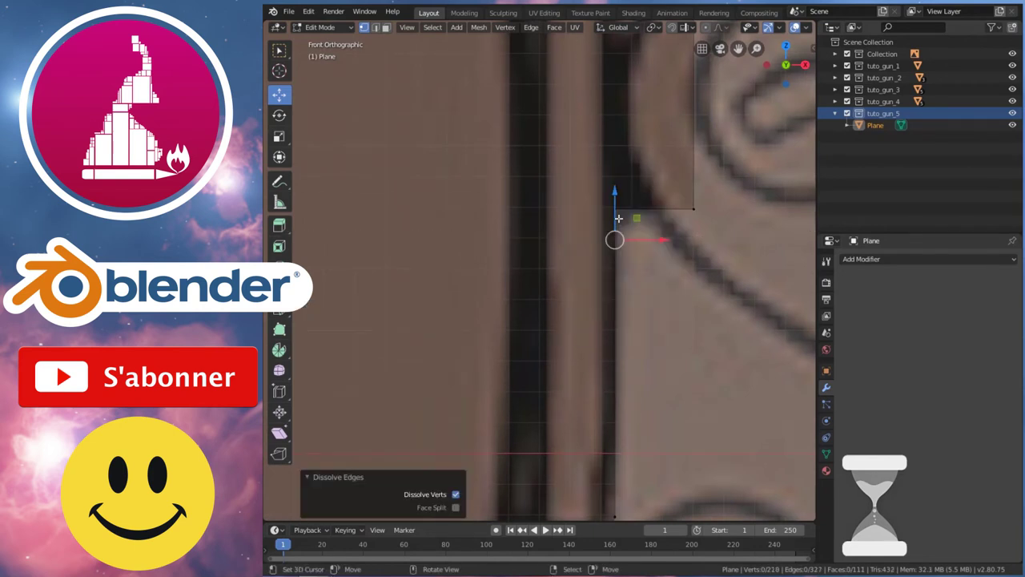
key(ctrl+shift+b)
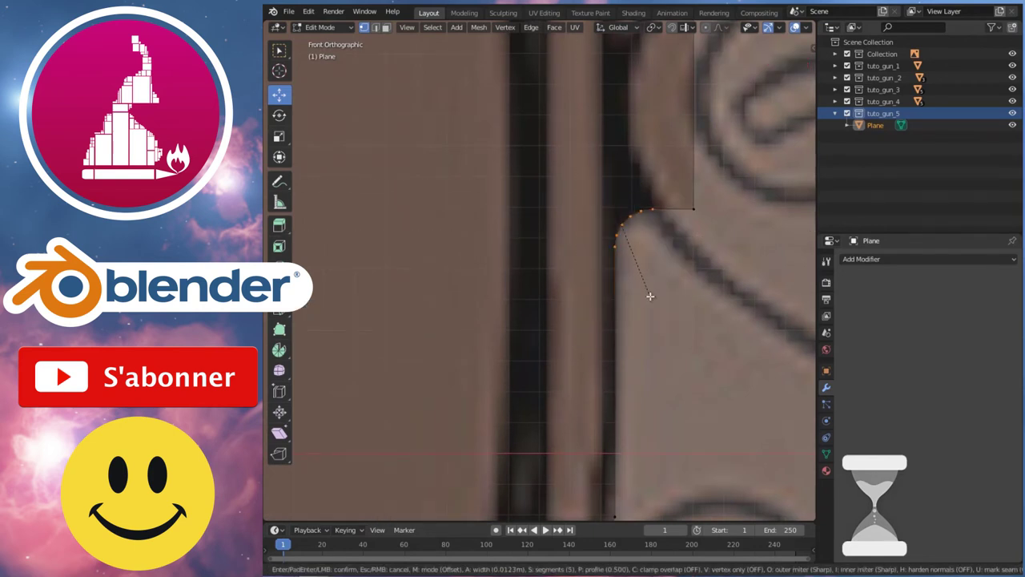
click(650, 297)
Round the corner on the frame's round part into an arc.
scroll(664, 288, down, 4)
scroll(641, 264, up, 1)
scroll(648, 264, down, 2)
scroll(604, 251, up, 3)
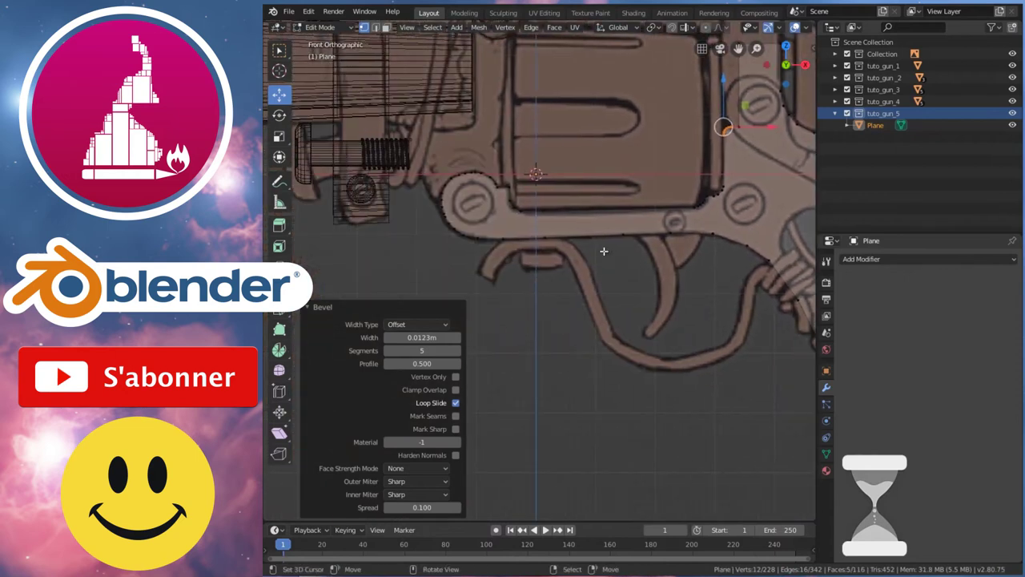
scroll(576, 244, up, 3)
scroll(549, 236, up, 3)
click(697, 322)
key(ctrl+shift+b)
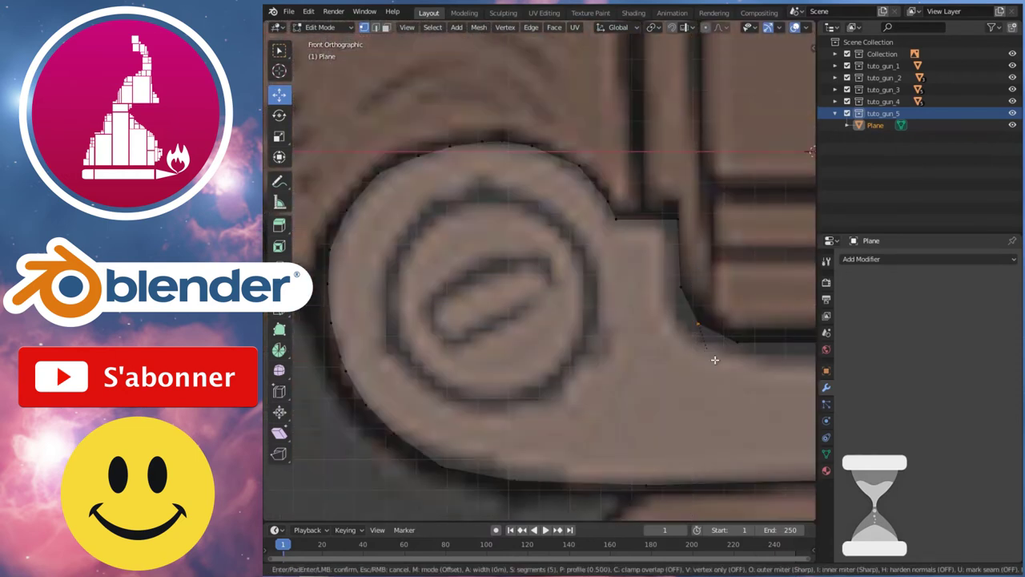
click(717, 365)
Shift the arc with proportional editing and bevel its vertices, redoing it narrower.
key(o)
key(g)
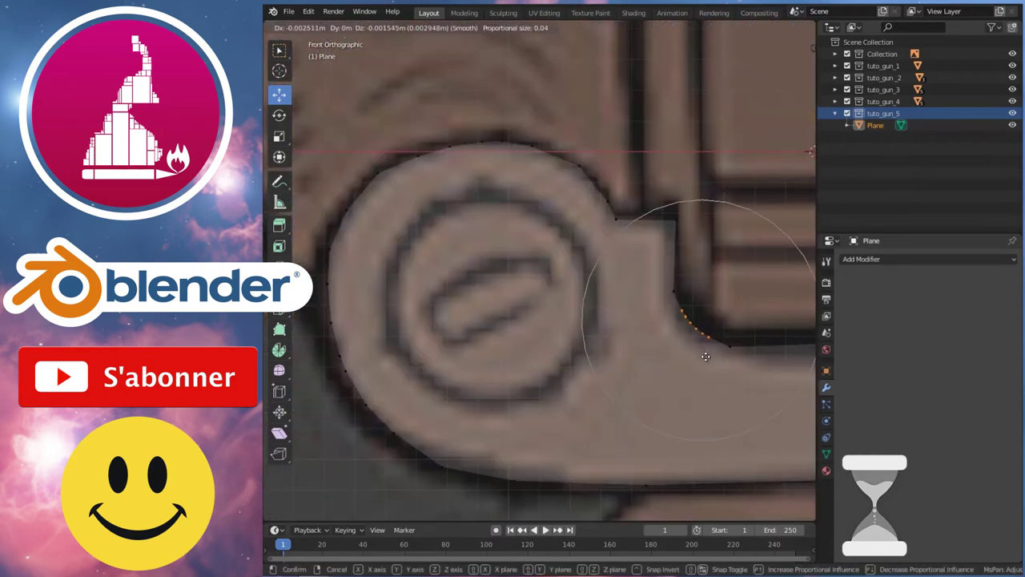
click(705, 356)
key(ctrl+shift+b)
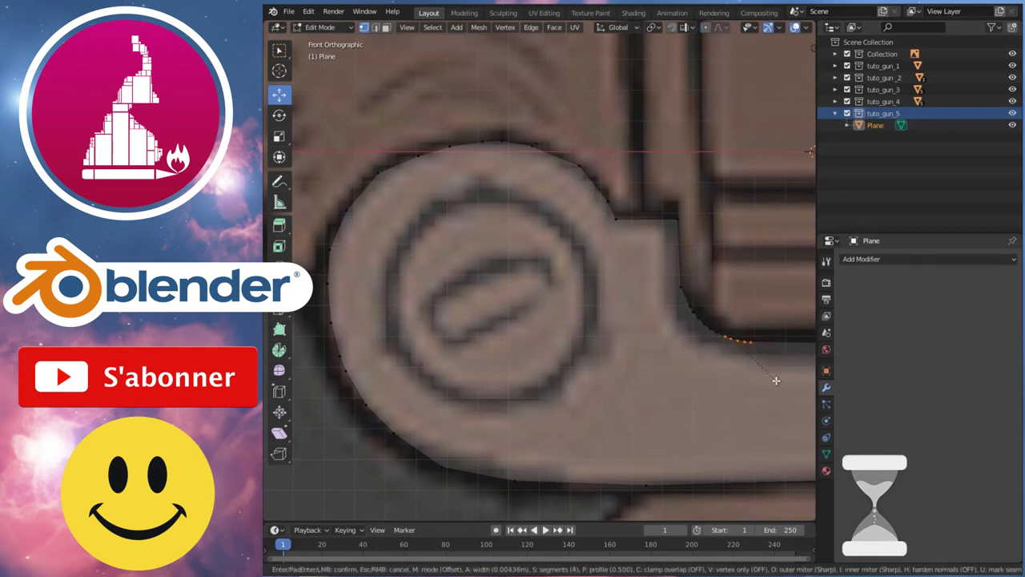
click(737, 341)
key(ctrl+z)
key(ctrl+shift+b)
click(667, 237)
Move the curl's top and left-edge vertices onto the reference outline.
ctrl+scroll(667, 237, up, 1)
ctrl+scroll(523, 142, up, 1)
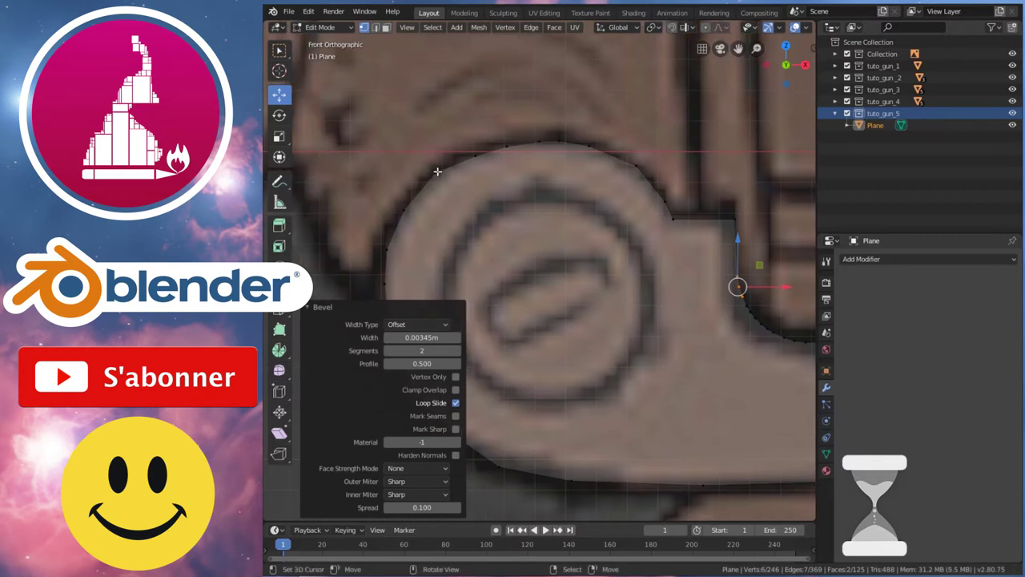
click(474, 154)
key(b)
drag(469, 134, 521, 178)
key(g)
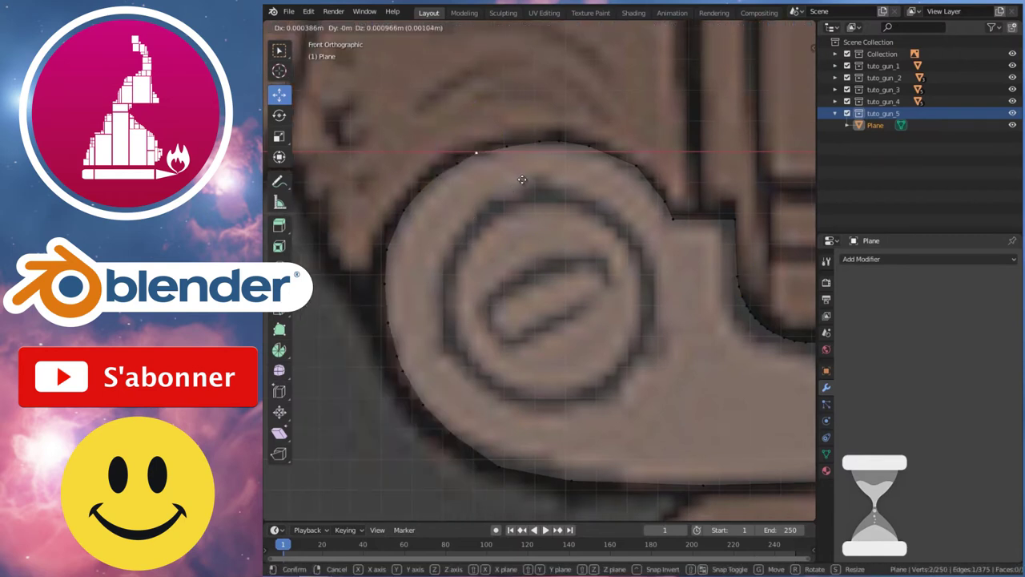
click(467, 172)
drag(457, 160, 480, 153)
click(388, 246)
key(g)
click(387, 250)
Align the curl's bottom vertex to the reference edge and add a loop cut across the curl.
shift+middle_drag(503, 409, 503, 361)
click(498, 438)
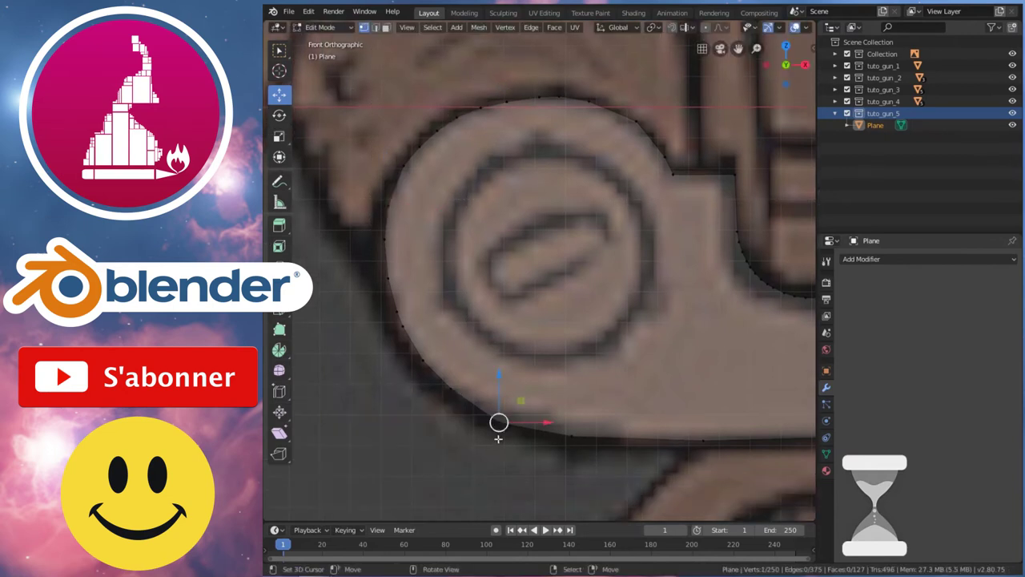
key(g)
click(532, 457)
drag(572, 430, 566, 436)
key(ctrl+r)
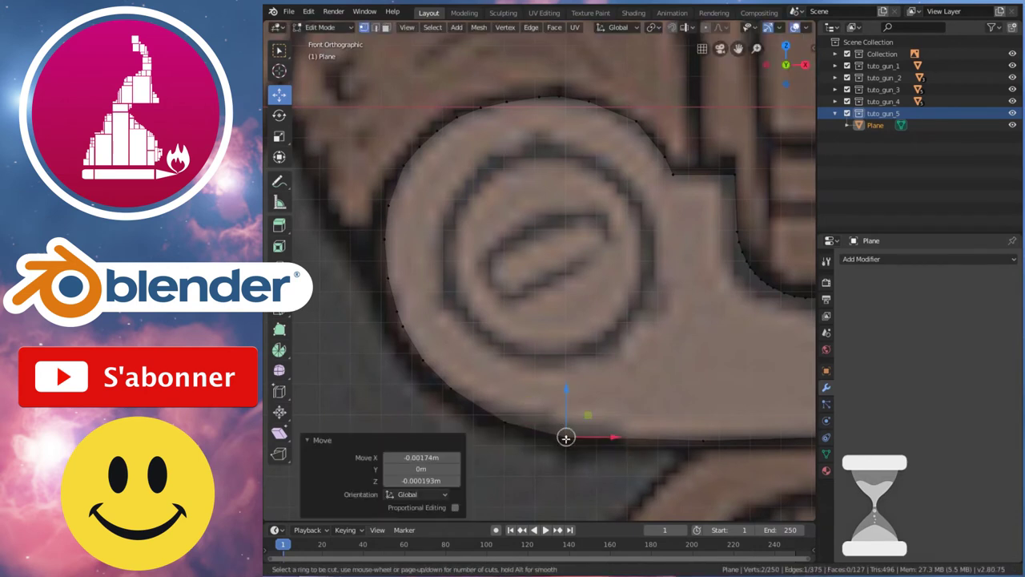
click(622, 487)
Bevel the vertices along the curl's lower curve.
click(492, 418)
key(b)
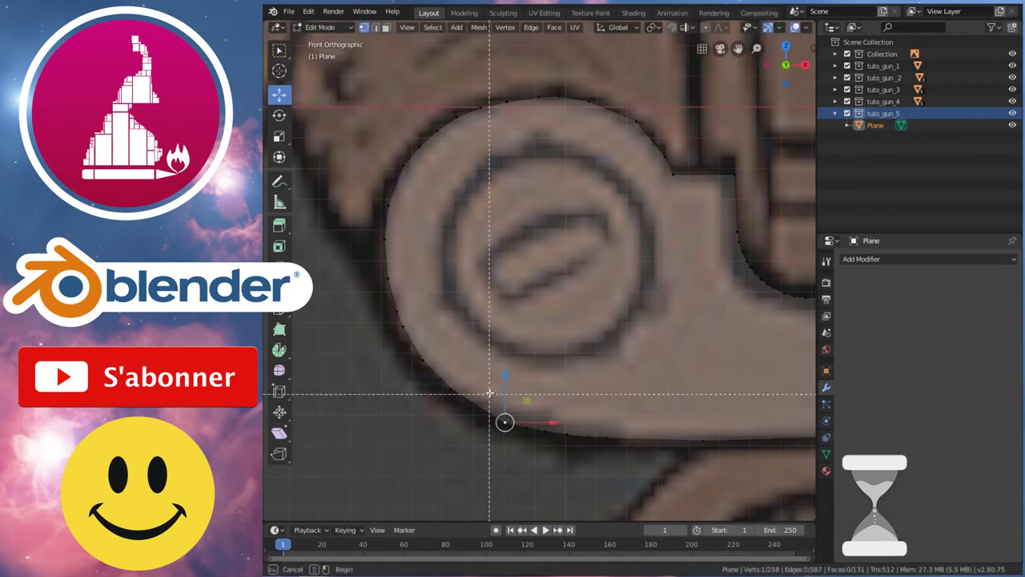
drag(489, 393, 521, 455)
key(ctrl+b)
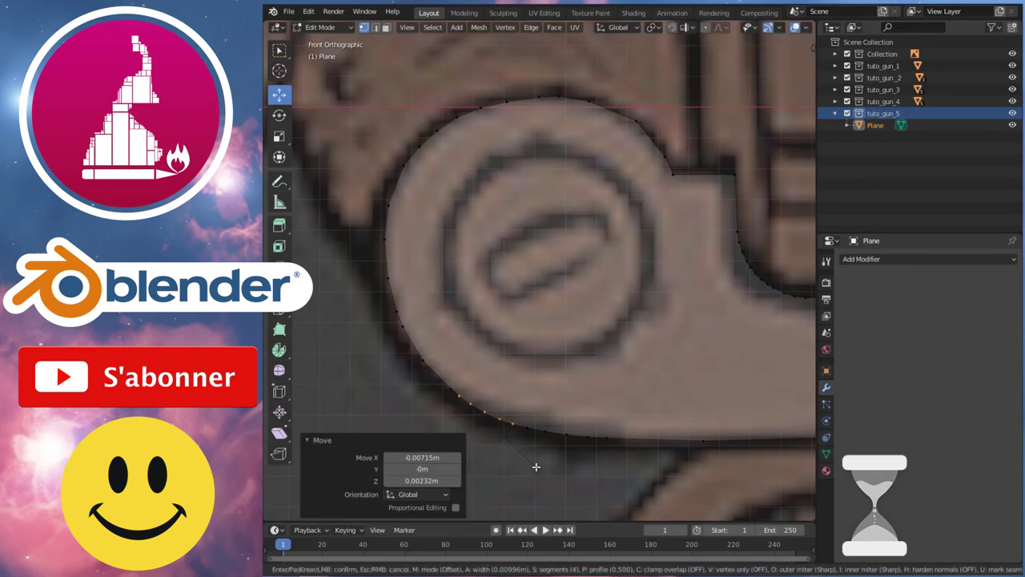
key(Escape)
Return to Object Mode and orbit the isolated grip to view it in perspective.
key(Tab)
scroll(598, 379, down, 3)
key(KP_Divide)
mouse_move(599, 380)
middle_down()
mouse_move(591, 321)
mouse_move(651, 296)
mouse_move(678, 331)
mouse_move(446, 265)
middle_up()
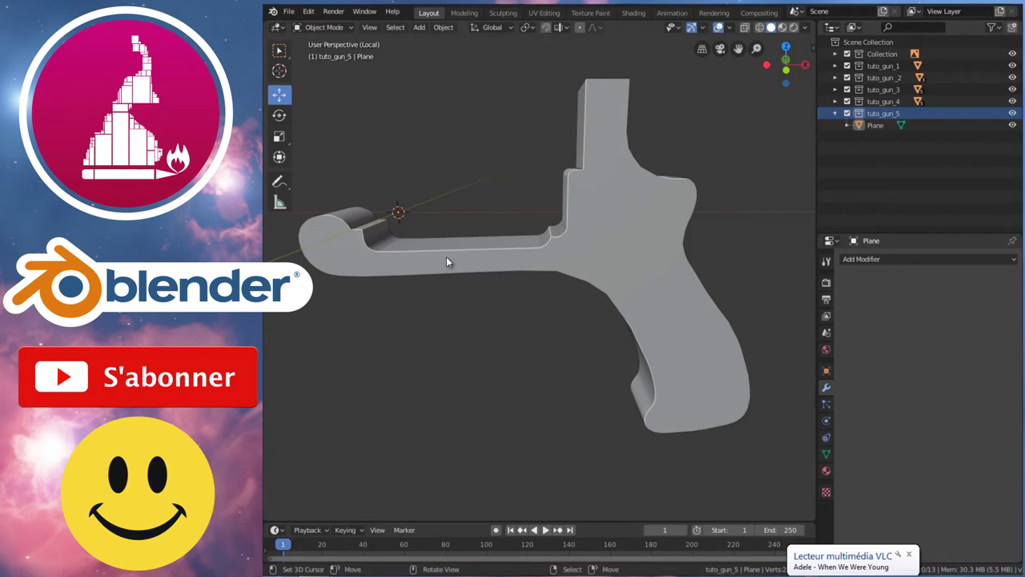
Bring back the revolver reference in front view and select the Plane traced over the grip.
key(KP_1)
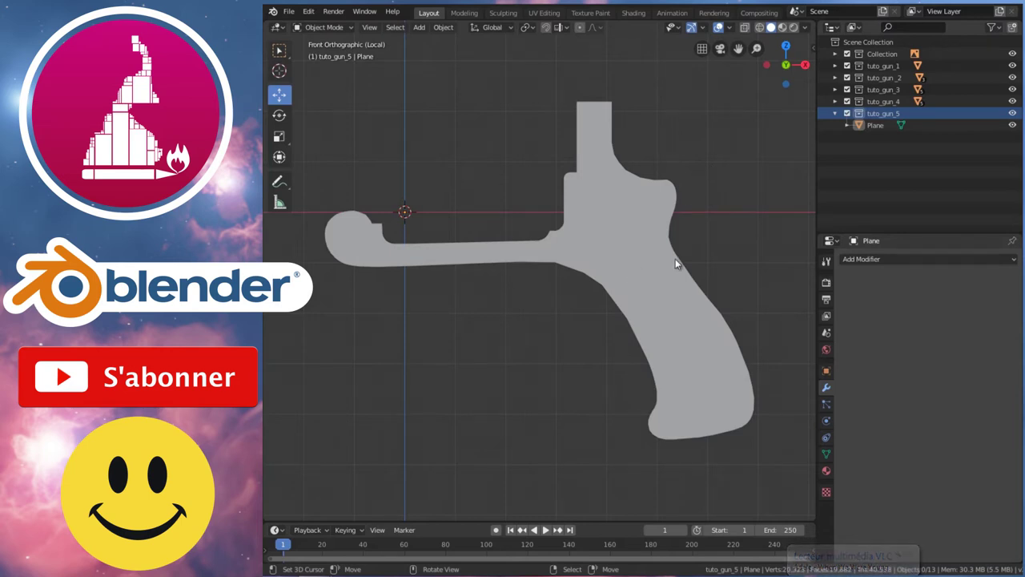
key(KP_Divide)
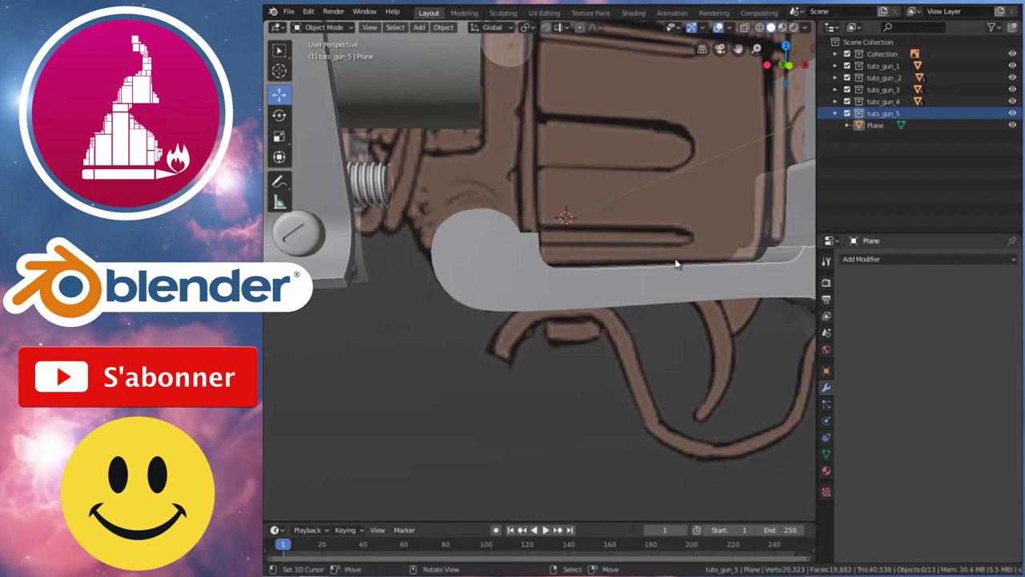
key(KP_1)
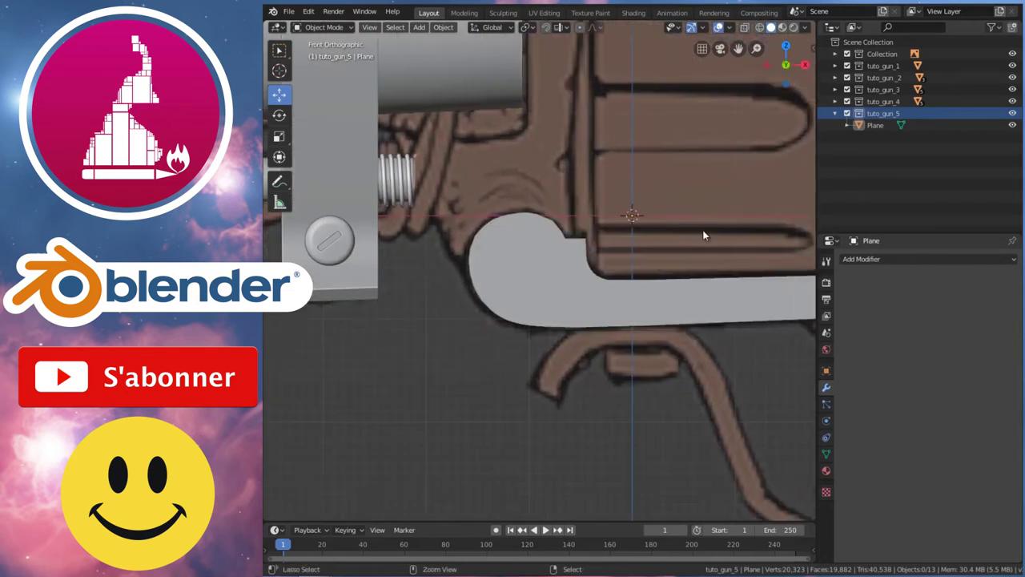
mouse_move(729, 295)
ctrl+middle_down()
mouse_move(680, 329)
mouse_move(686, 299)
ctrl+middle_up()
scroll(640, 362, up, 1)
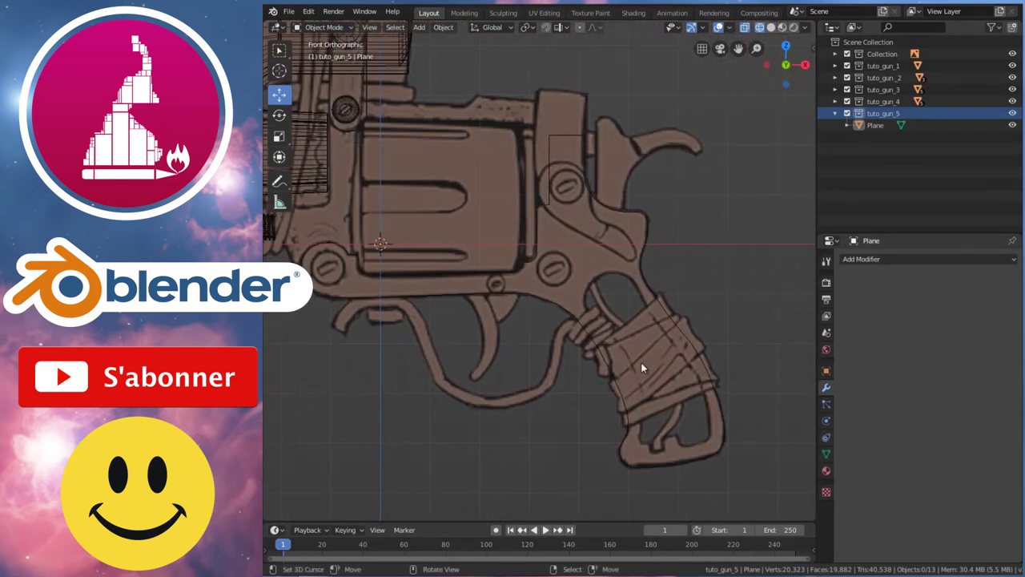
ctrl+scroll(615, 344, down, 2)
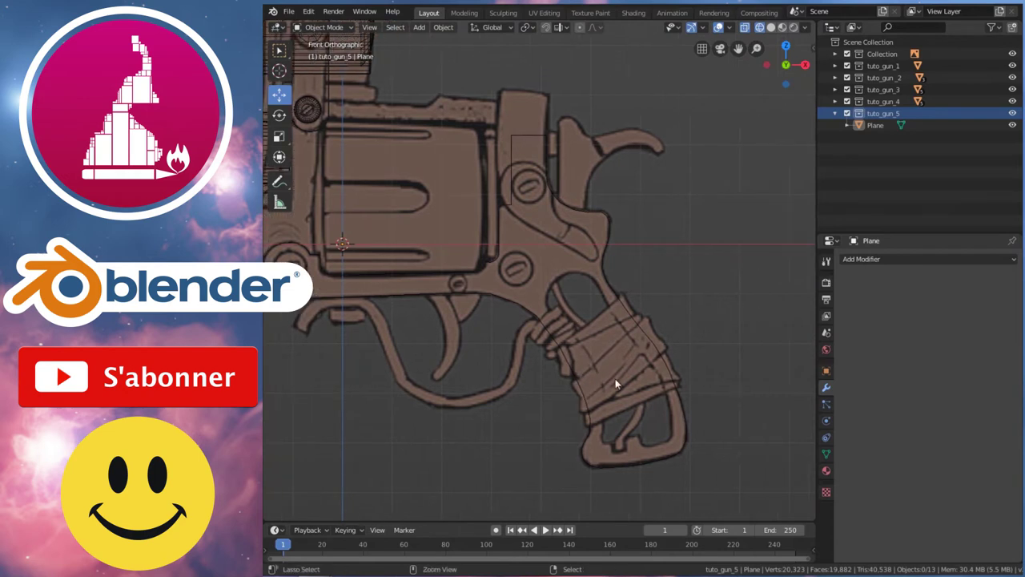
scroll(635, 376, up, 1)
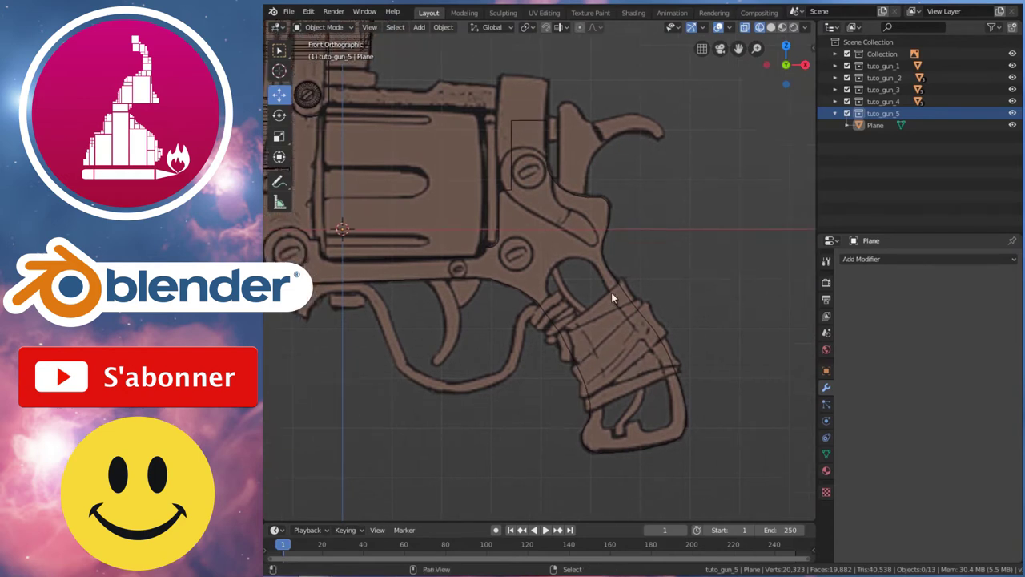
shift+scroll(611, 292, down, 2)
ctrl+scroll(585, 399, down, 3)
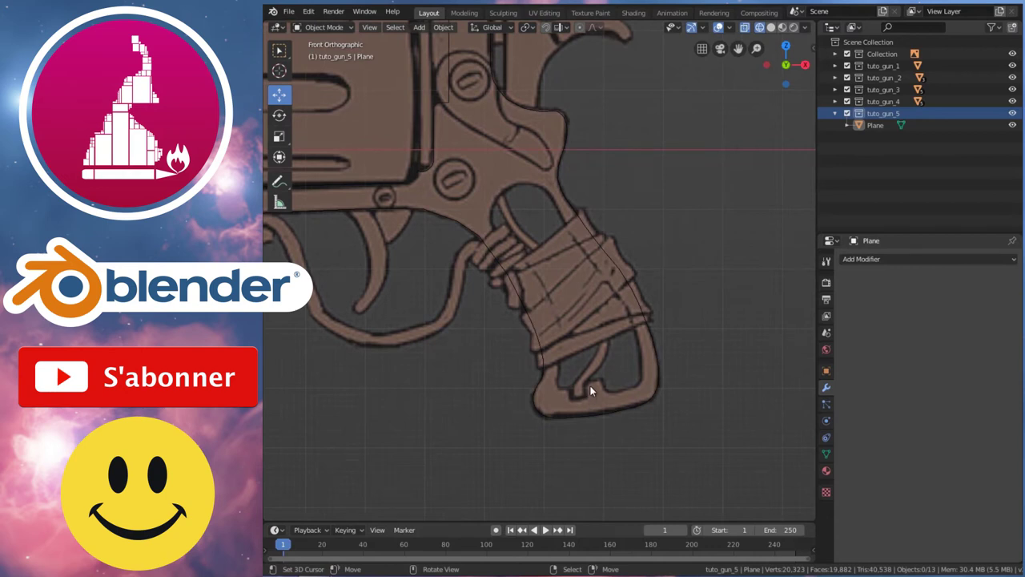
click(542, 358)
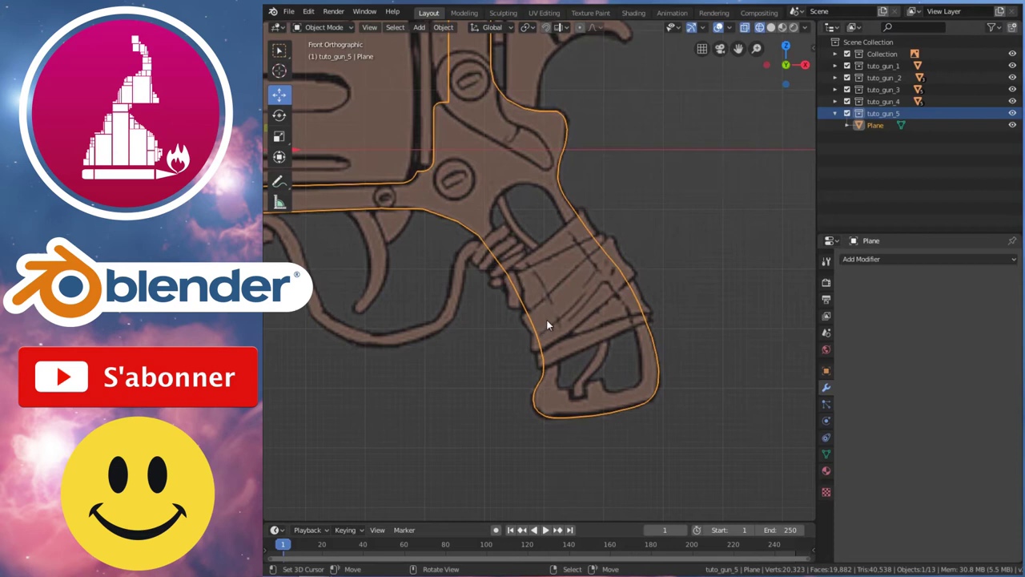
In Edit Mode, duplicate a grip outline vertex and place the copy inside the grip.
scroll(546, 324, up, 2)
key(Tab)
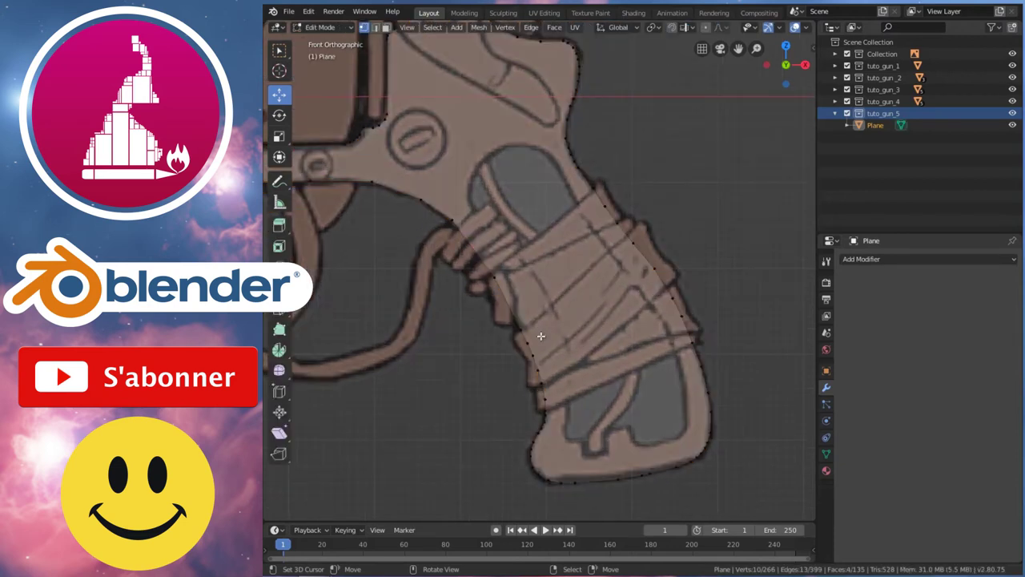
click(527, 342)
drag(530, 346, 587, 327)
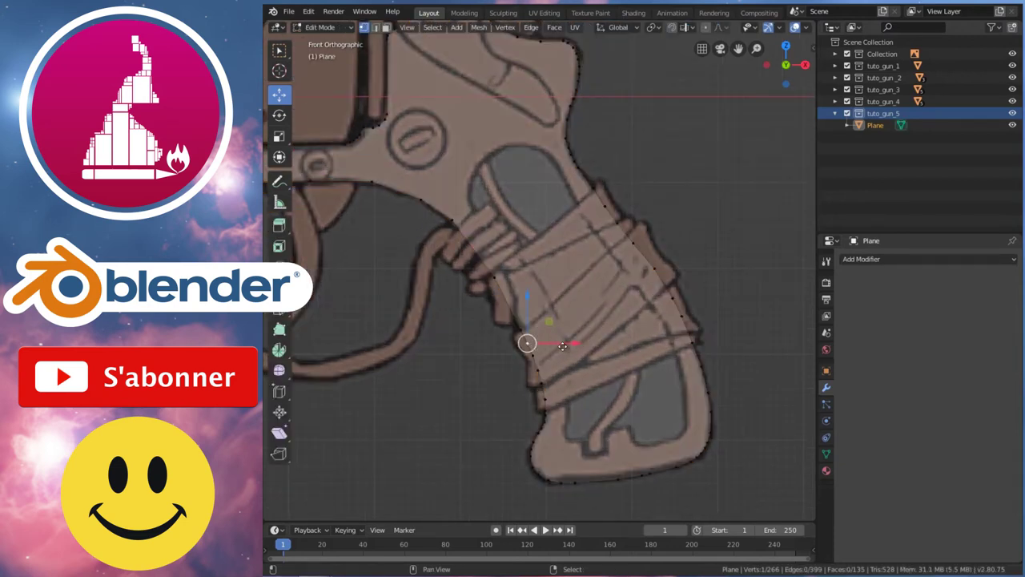
click(592, 317)
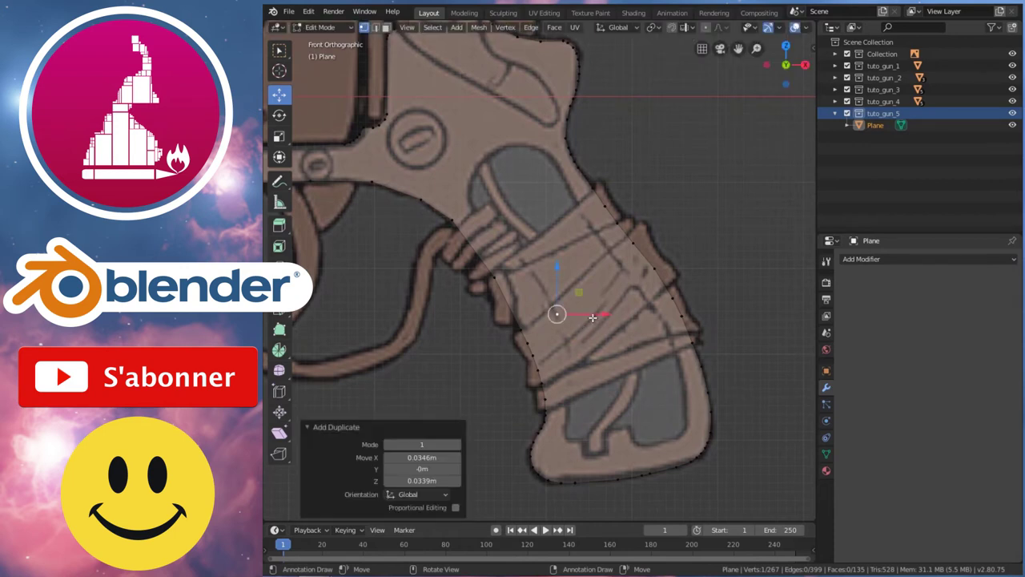
Extrude a chain of vertices from the duplicate up the inner contour to the top of the grip.
scroll(572, 359, up, 1)
scroll(516, 278, up, 1)
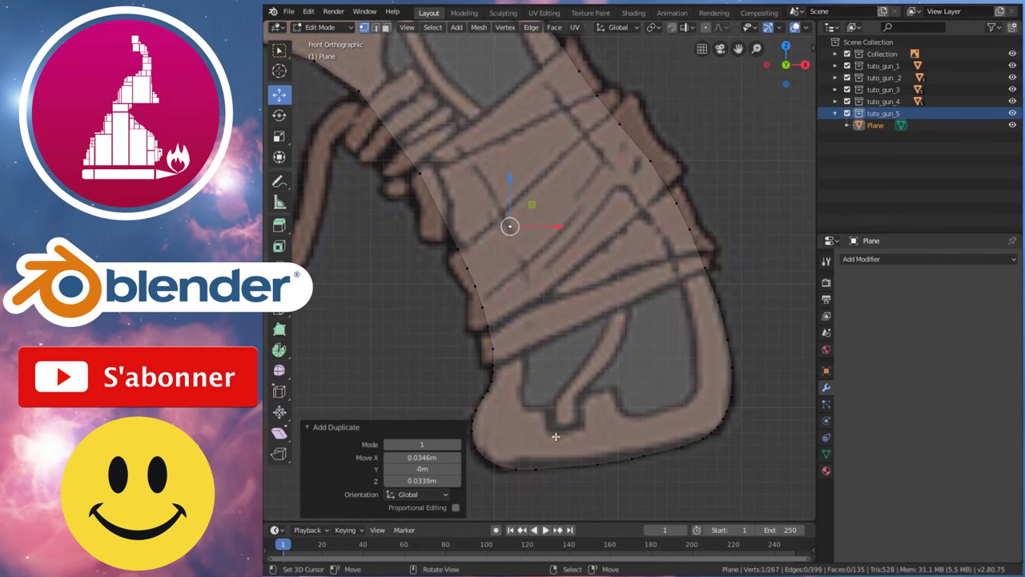
shift+scroll(534, 314, up, 3)
ctrl+scroll(534, 314, up, 2)
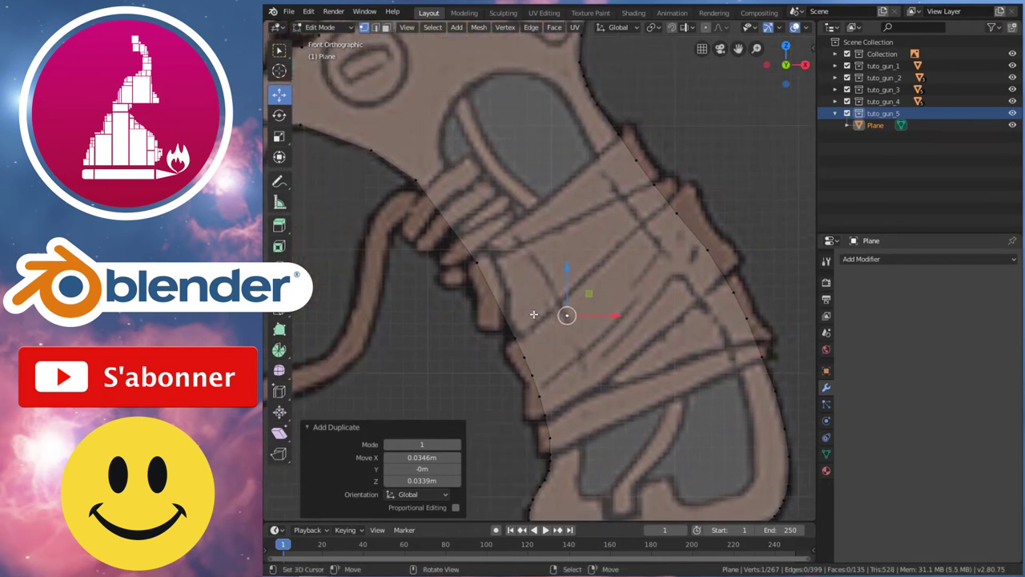
key(e)
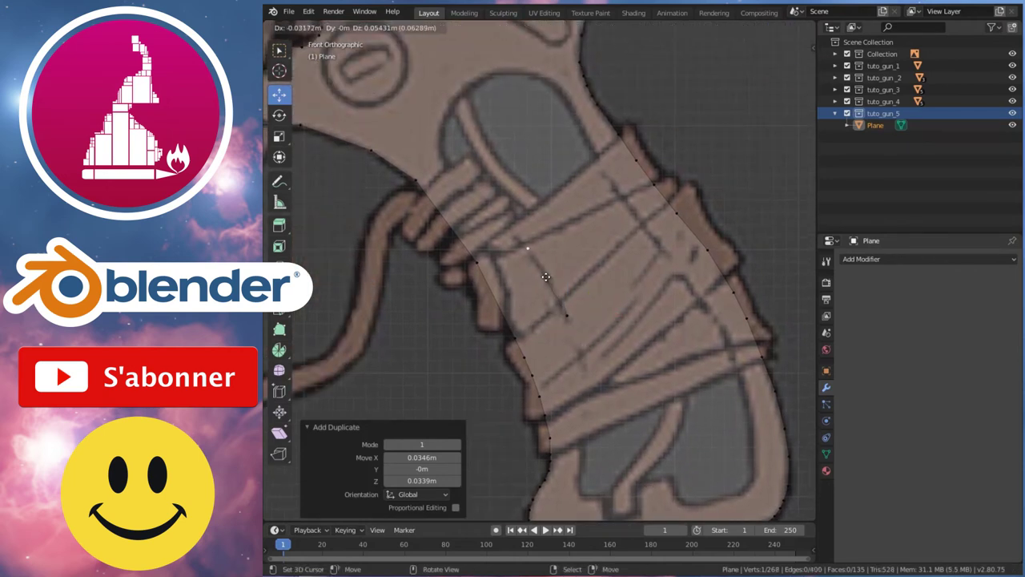
click(545, 277)
key(e)
click(488, 210)
key(e)
click(470, 195)
key(e)
click(464, 165)
key(e)
click(480, 124)
key(e)
click(497, 118)
key(e)
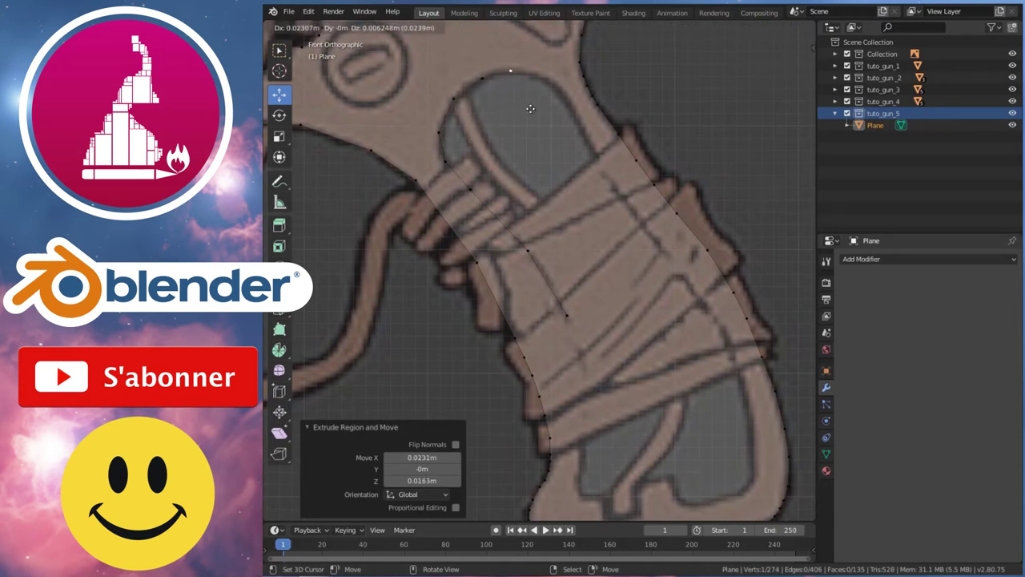
click(533, 112)
Continue extruding vertices from the top along the upper curve down to the grip bottom.
scroll(513, 152, up, 2)
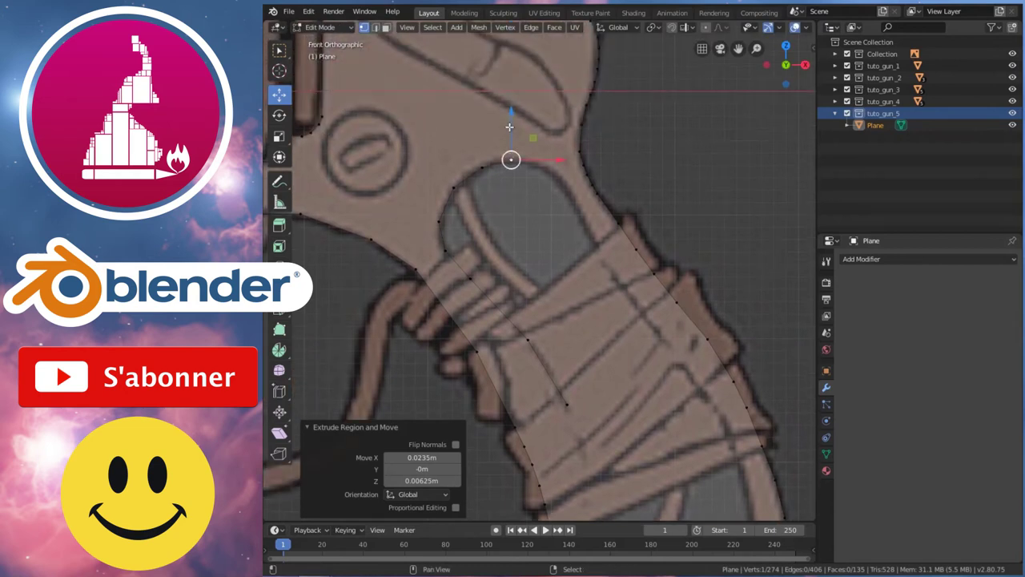
key(e)
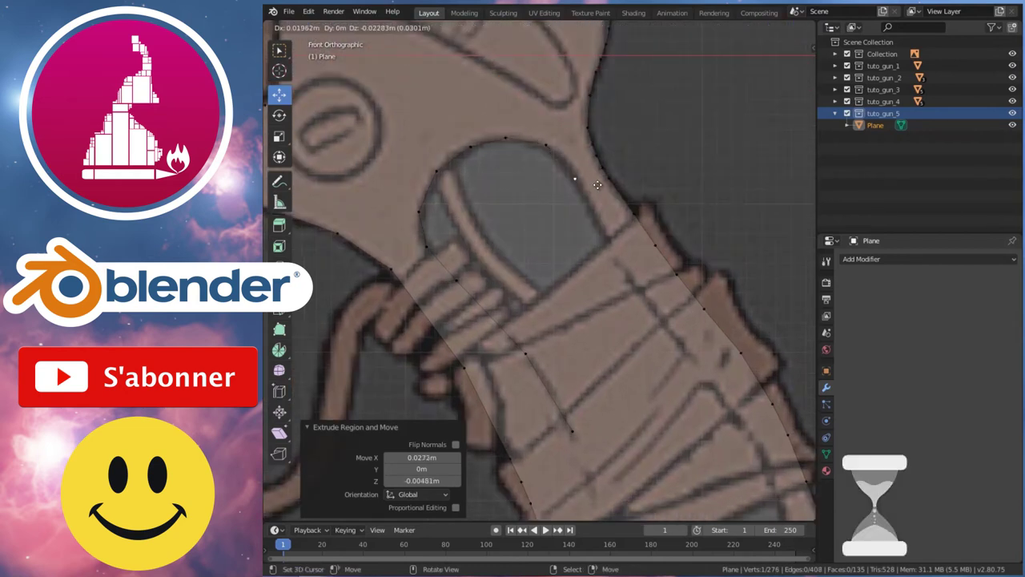
click(599, 227)
key(e)
shift+scroll(540, 288, down, 3)
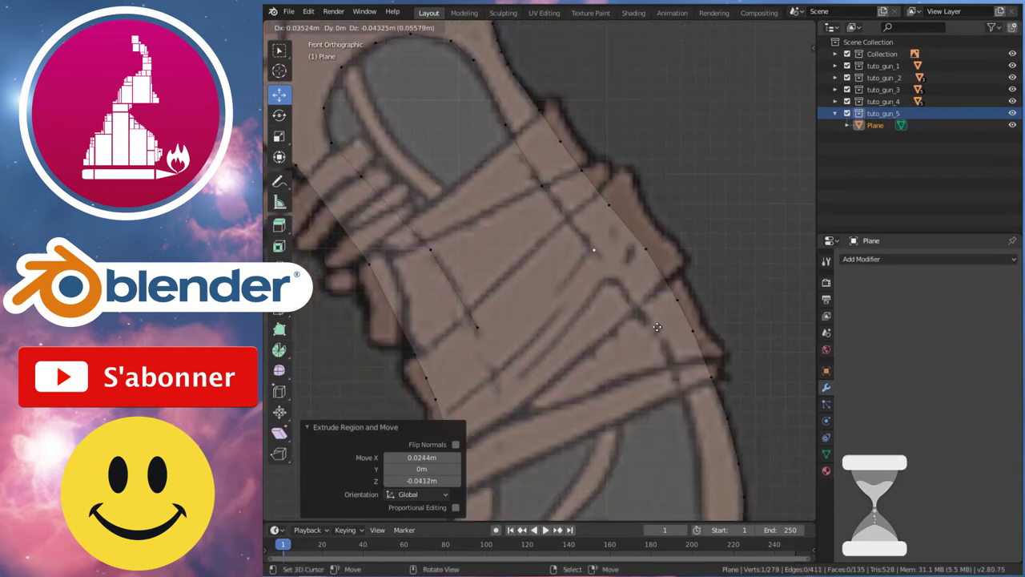
click(720, 389)
shift+scroll(707, 320, down, 3)
key(e)
click(738, 416)
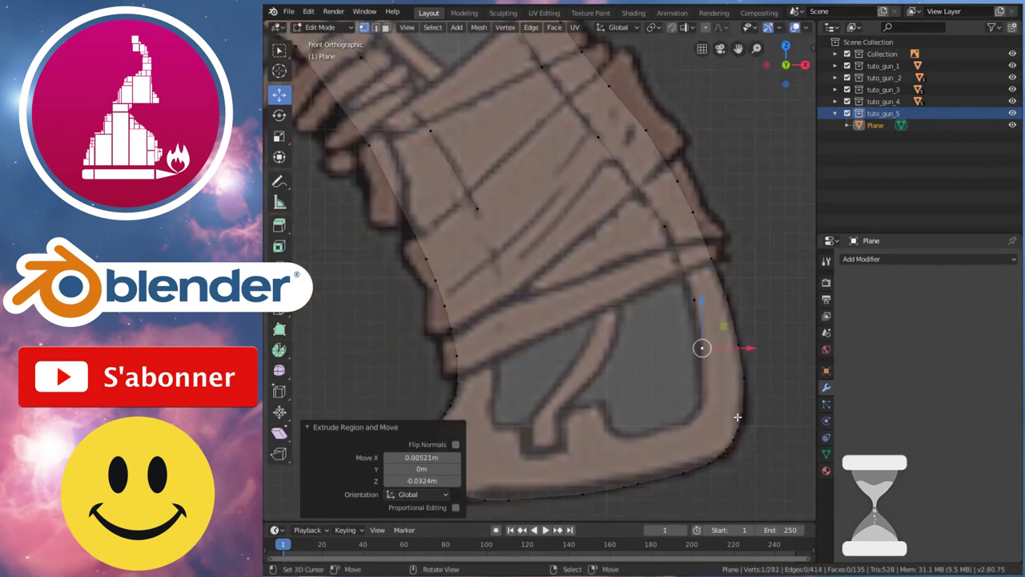
shift+scroll(737, 416, down, 3)
key(e)
click(737, 364)
key(e)
click(711, 397)
key(e)
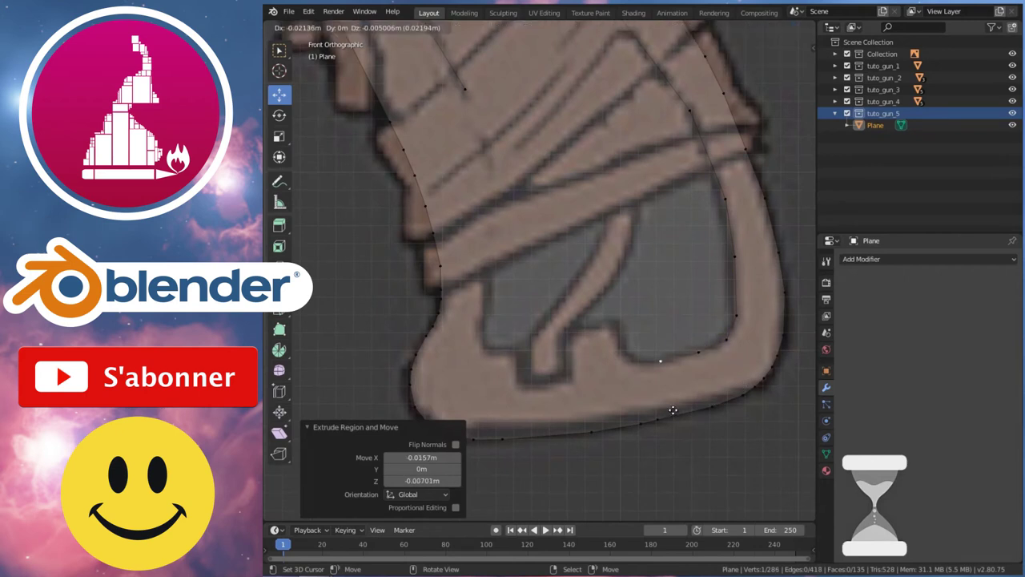
click(633, 399)
key(e)
click(627, 376)
Extrude vertices along the lower inner contour and back up toward the starting point.
key(e)
click(583, 385)
key(e)
click(572, 368)
key(e)
click(560, 376)
key(e)
click(553, 352)
key(e)
click(519, 346)
key(e)
click(489, 342)
key(e)
click(482, 334)
key(e)
click(515, 311)
shift+middle_drag(515, 312, 507, 311)
key(e)
click(512, 309)
key(e)
click(517, 264)
key(e)
shift+scroll(520, 280, up, 3)
click(515, 311)
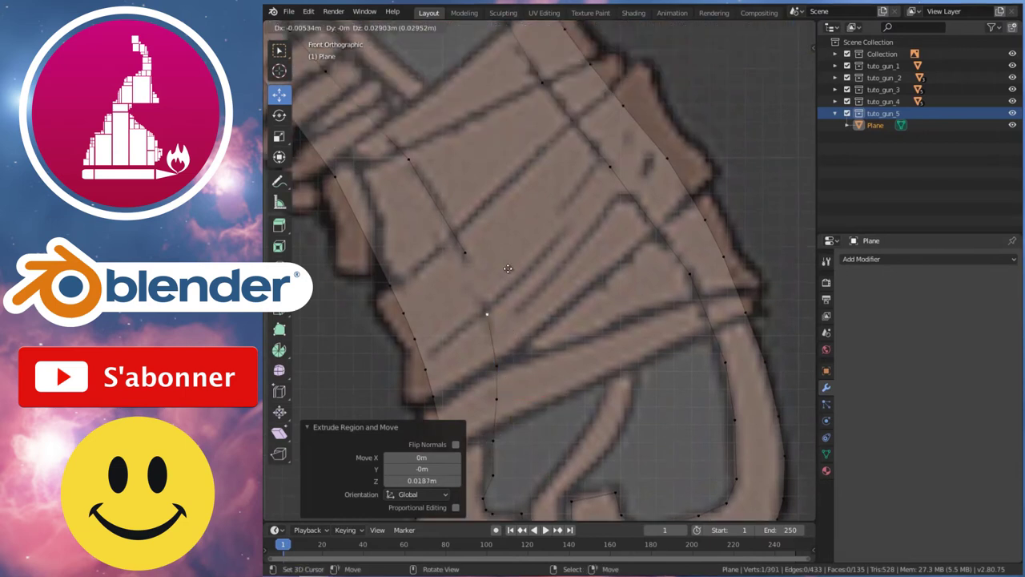
click(488, 217)
Select the end vertex of the new outline and nudge it to close the chain.
ctrl+scroll(472, 256, up, 2)
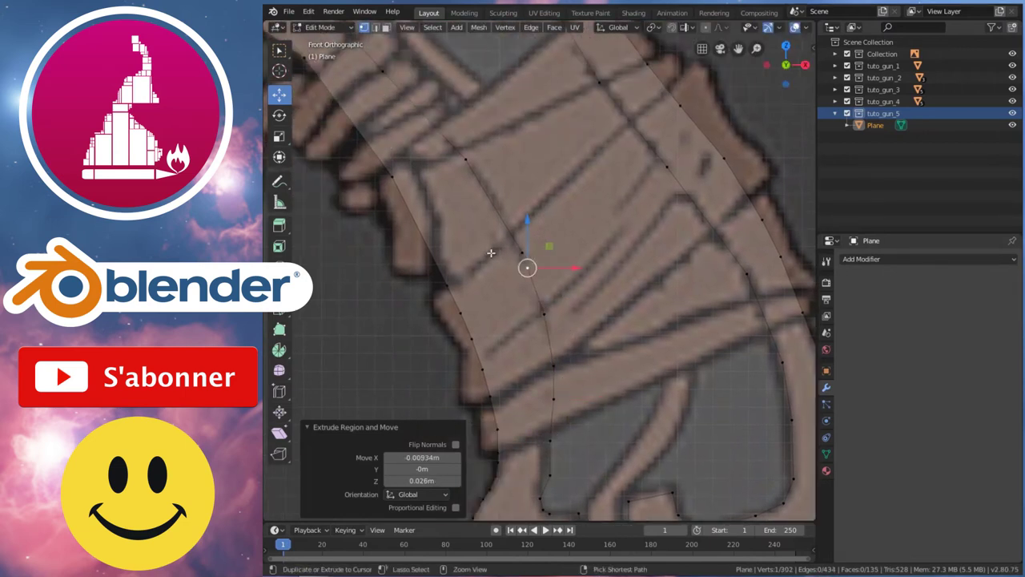
scroll(514, 249, up, 1)
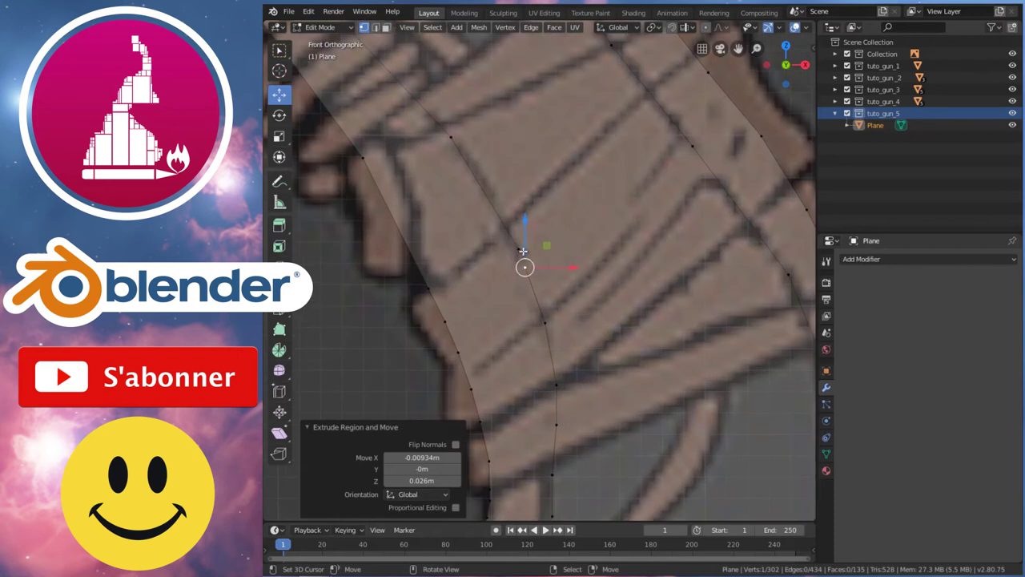
click(523, 250)
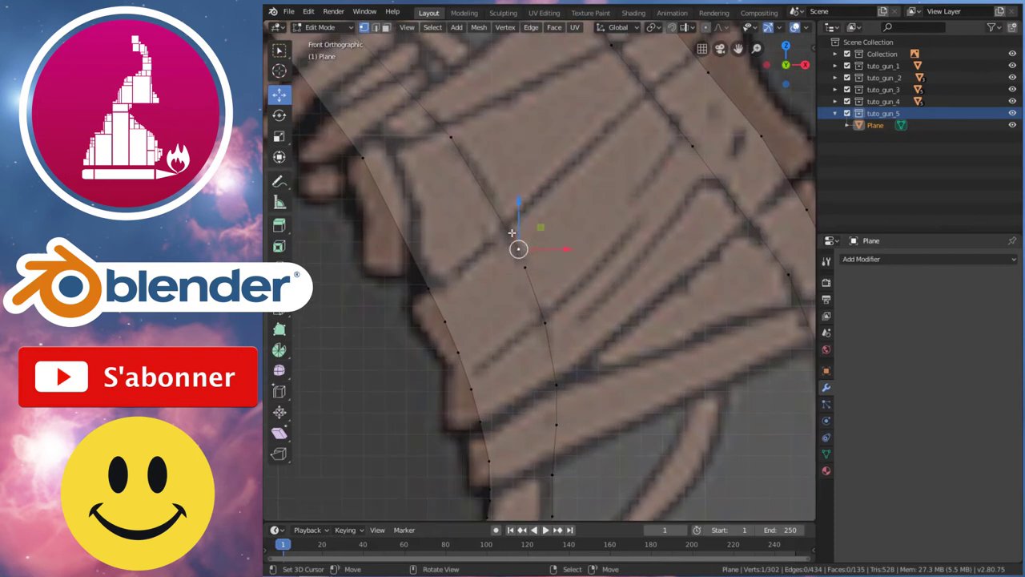
drag(518, 248, 521, 257)
scroll(583, 280, down, 5)
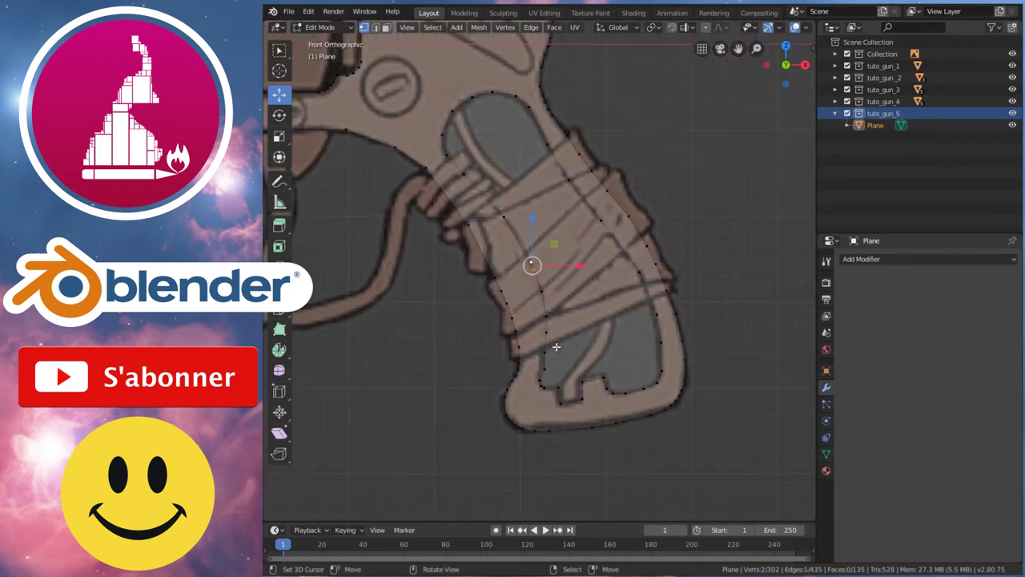
scroll(556, 346, up, 5)
Select the inner outline and separate it By Loose Parts into its own object.
key(l)
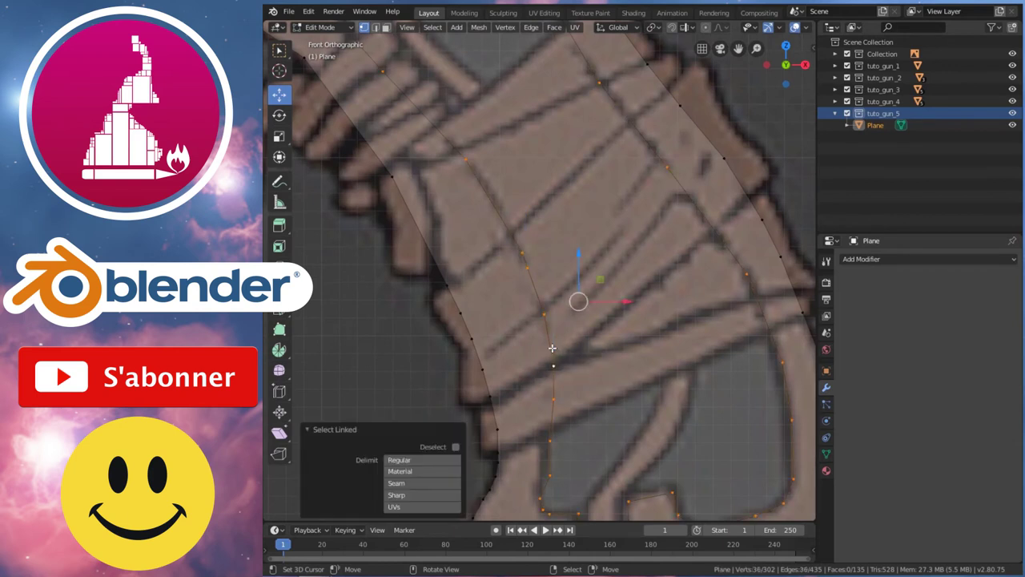
key(p)
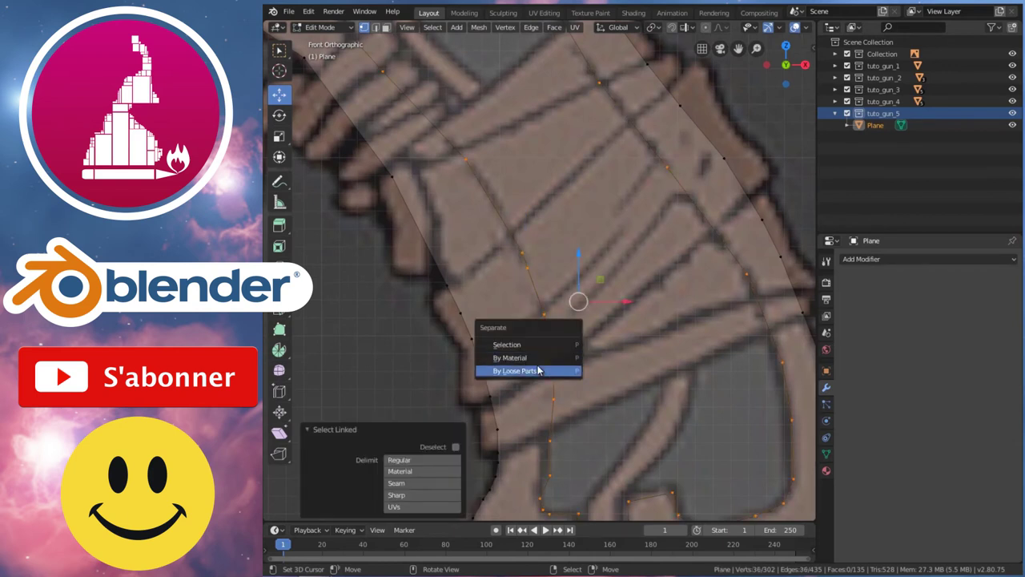
click(538, 370)
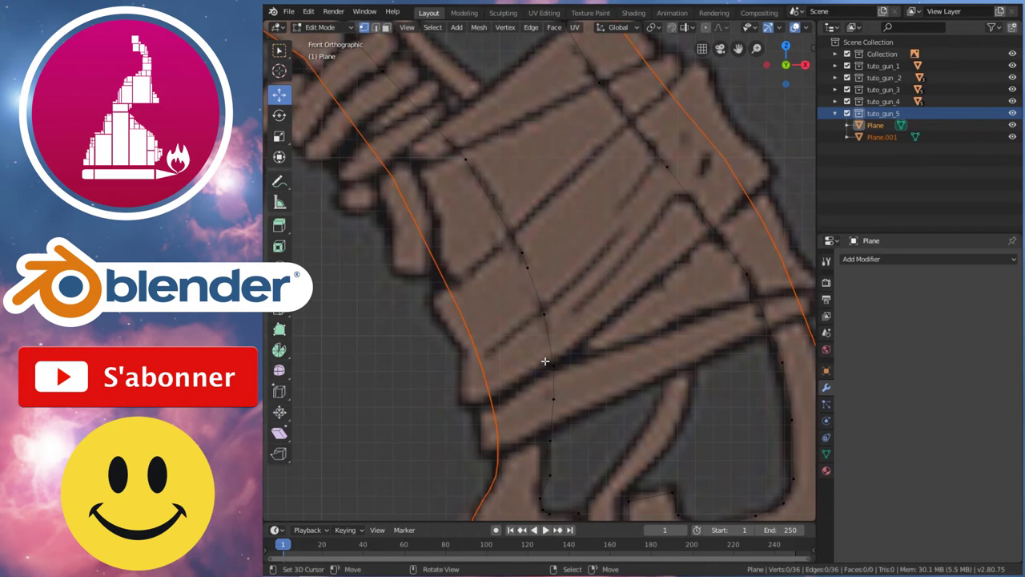
key(Tab)
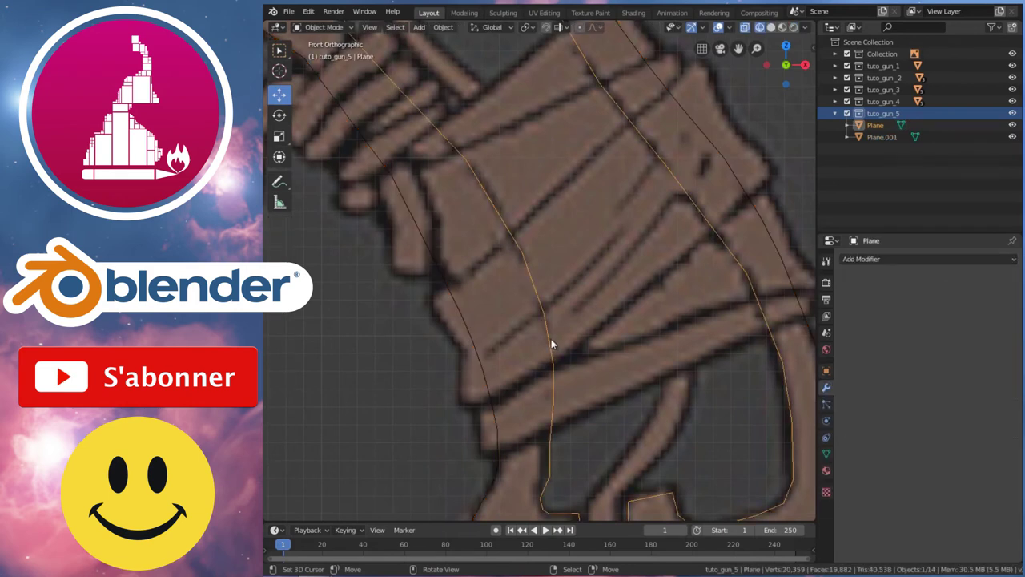
scroll(551, 338, down, 5)
key(ctrl+KP_1)
mouse_move(604, 289)
middle_down()
mouse_move(525, 322)
mouse_move(328, 220)
middle_up()
Move the inner outline -0.0505 m along the Y axis in Edit Mode.
key(Tab)
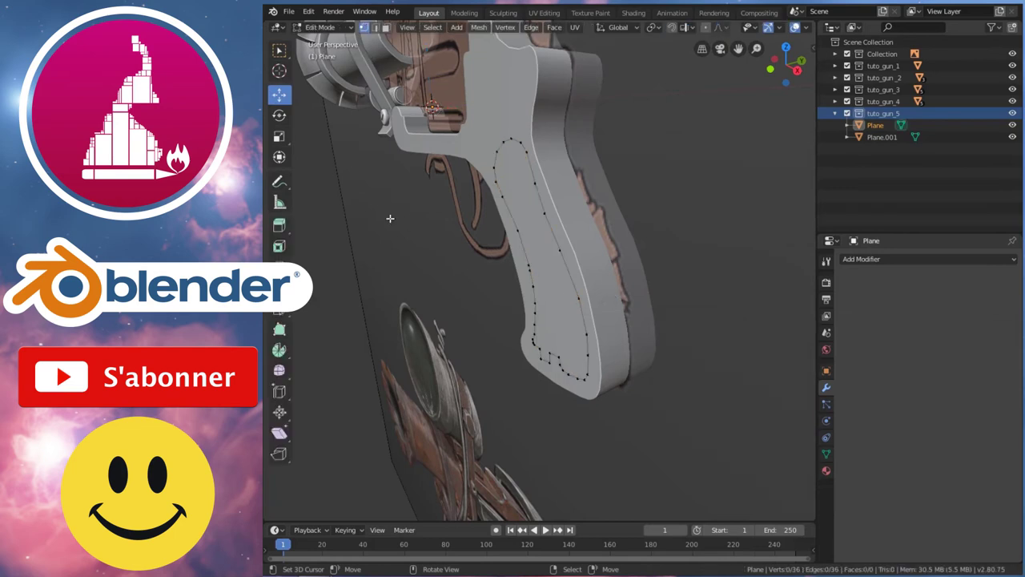
key(g)
key(y)
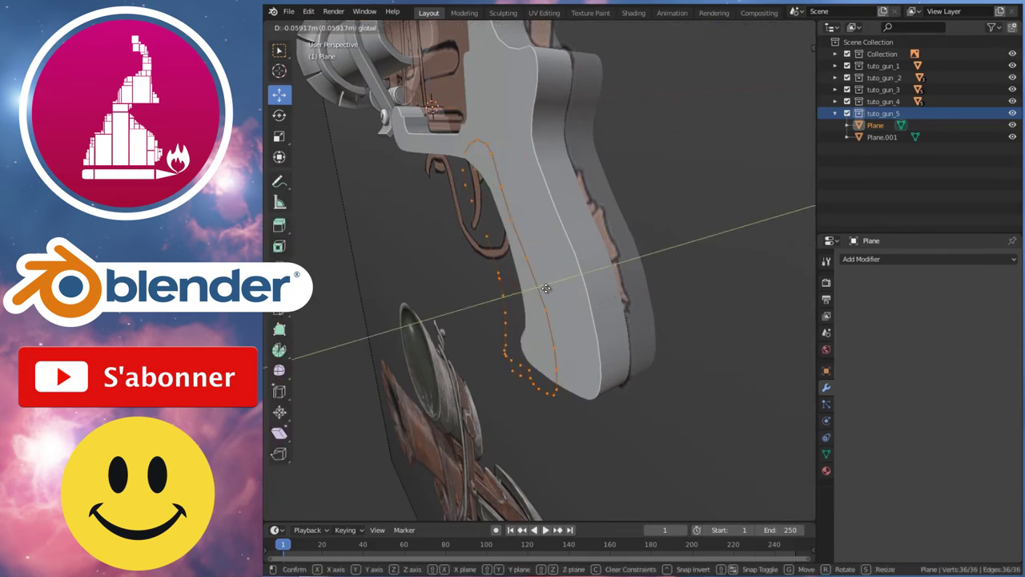
click(557, 293)
scroll(619, 275, up, 2)
mouse_move(597, 294)
middle_down()
mouse_move(619, 274)
mouse_move(579, 337)
middle_up()
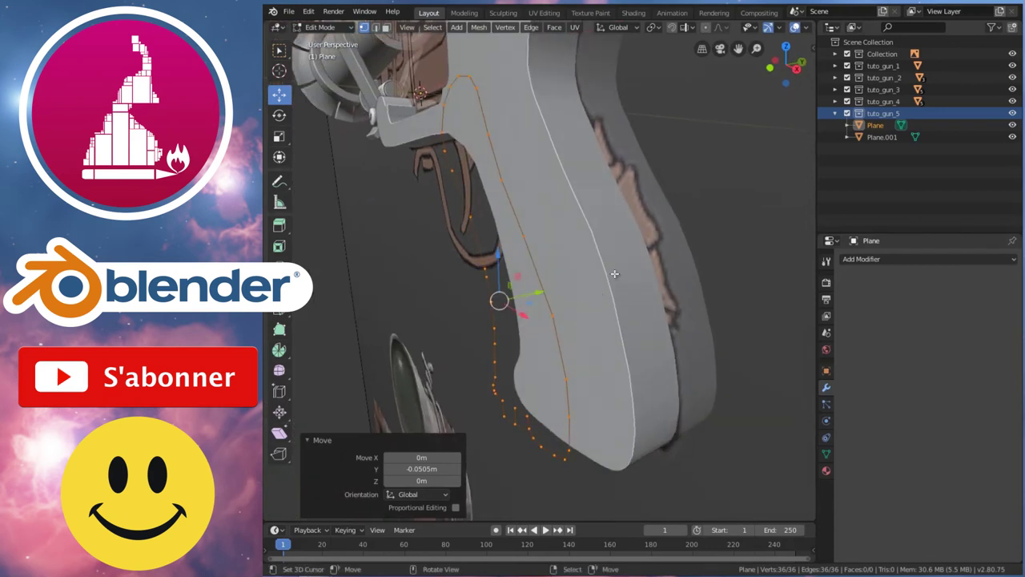
Fill the outline with a face and extrude it 0.224 m along Y into a slab.
key(f)
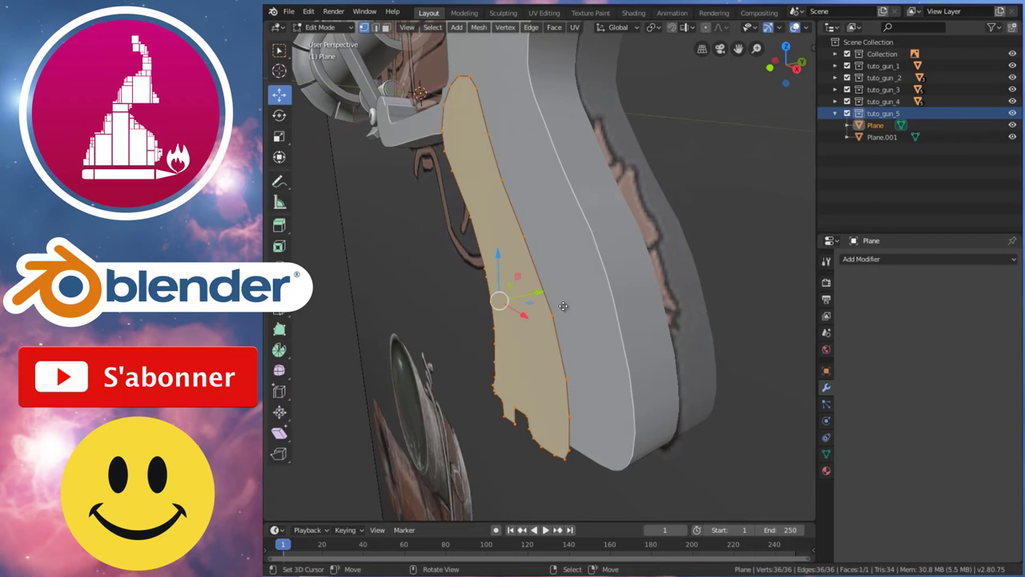
key(e)
key(y)
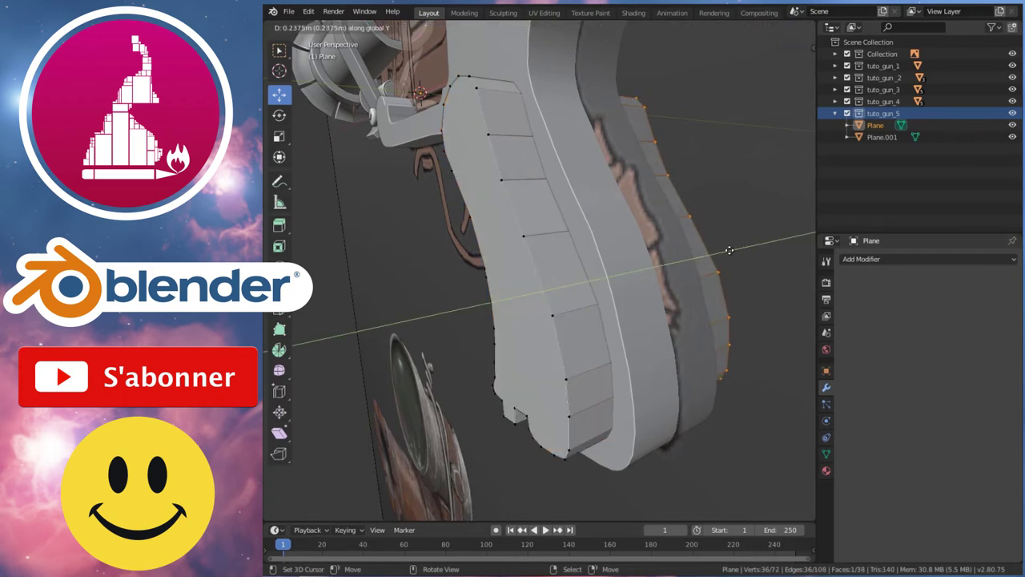
click(723, 253)
mouse_move(723, 253)
middle_down()
mouse_move(583, 278)
mouse_move(706, 232)
mouse_move(593, 320)
mouse_move(487, 293)
mouse_move(637, 291)
mouse_move(565, 273)
middle_up()
scroll(593, 304, up, 2)
Give the grip object smooth shading and switch to the front view.
key(Tab)
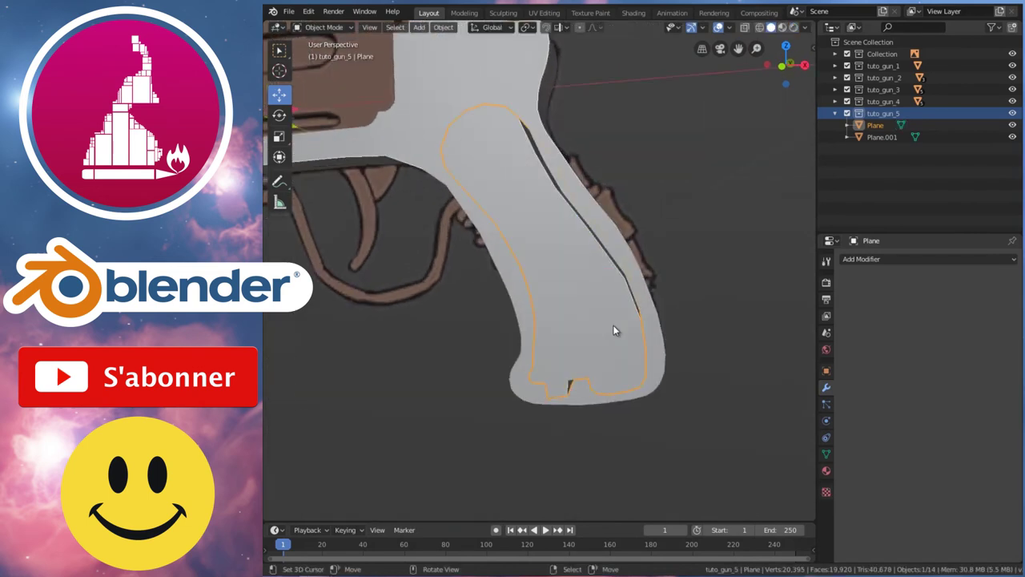
mouse_move(611, 326)
middle_down()
mouse_move(561, 342)
mouse_move(575, 327)
middle_up()
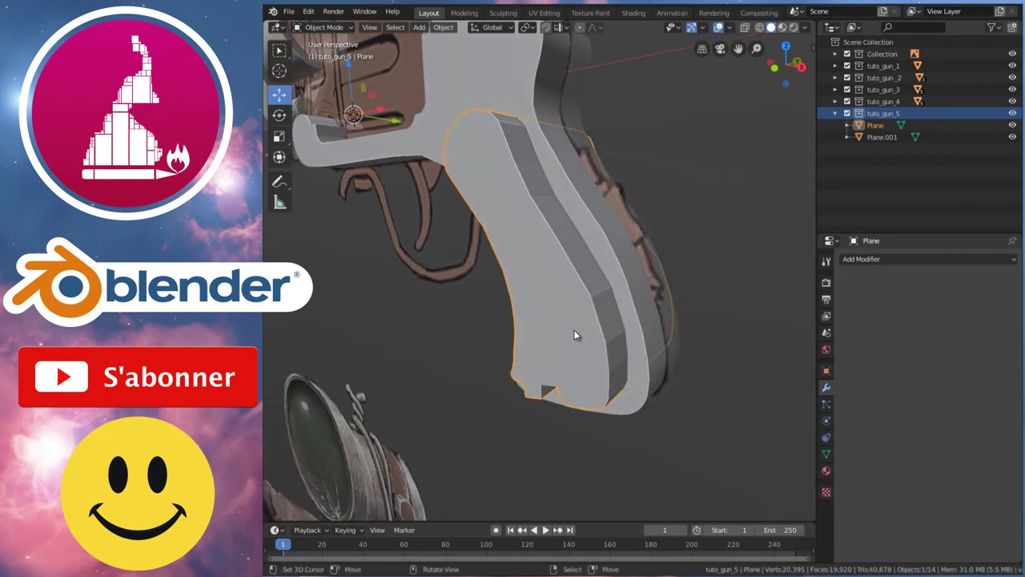
right_click(570, 334)
click(570, 329)
key(KP_1)
scroll(672, 298, down, 1)
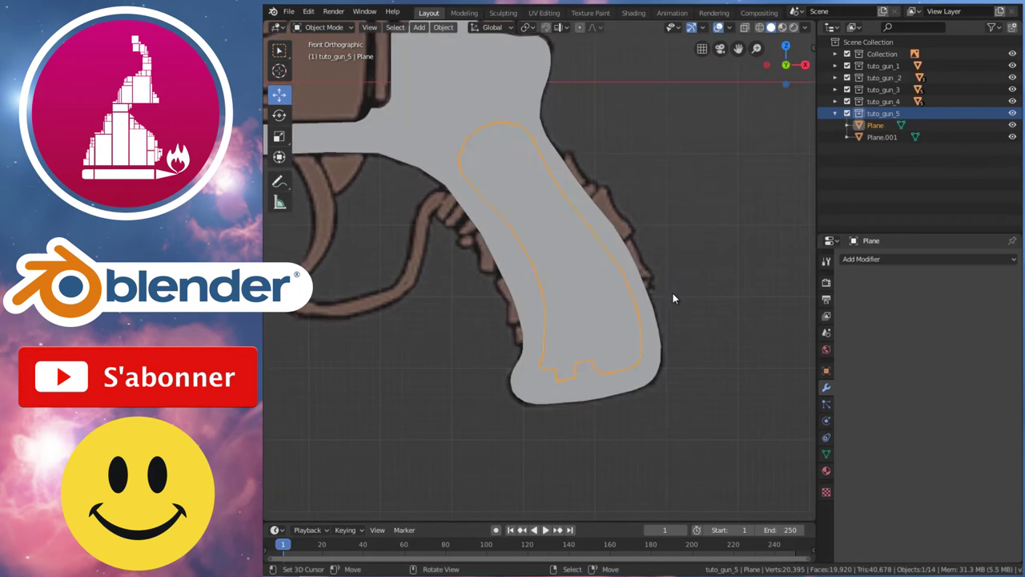
Isolate the inner Plane panel in local view and enter Edit Mode with edge select.
key(KP_Divide)
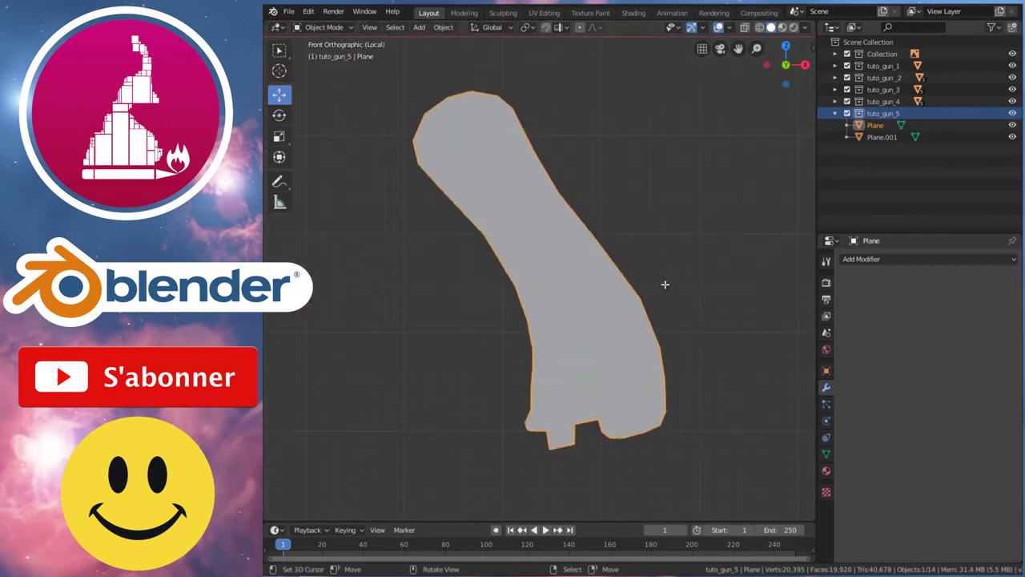
key(Tab)
mouse_move(602, 322)
middle_down()
mouse_move(548, 336)
mouse_move(562, 362)
middle_up()
mouse_move(703, 269)
middle_down()
mouse_move(641, 254)
mouse_move(625, 396)
mouse_move(643, 402)
middle_up()
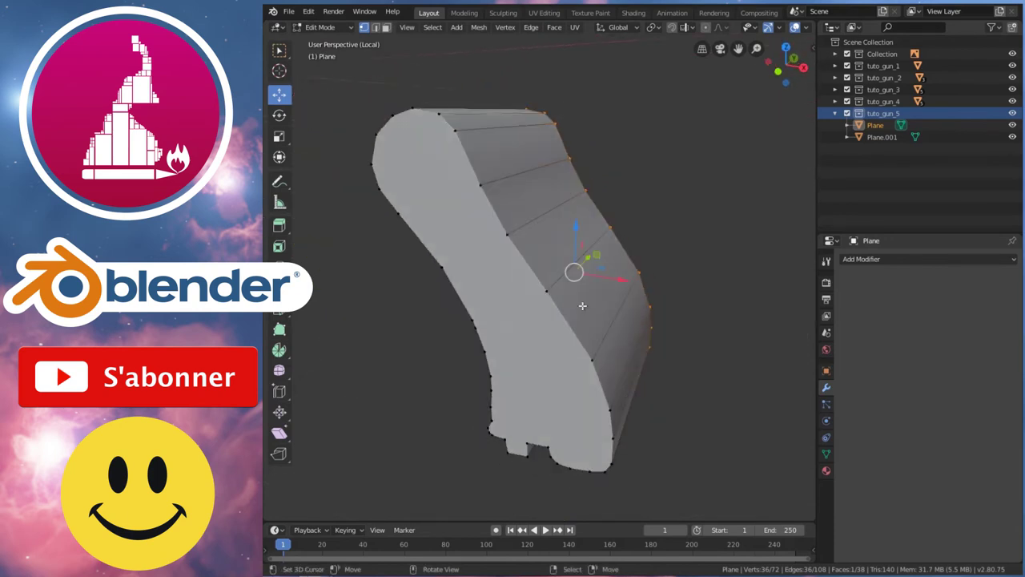
key(Tab)
mouse_move(509, 211)
middle_down()
mouse_move(560, 252)
mouse_move(525, 259)
mouse_move(510, 210)
middle_up()
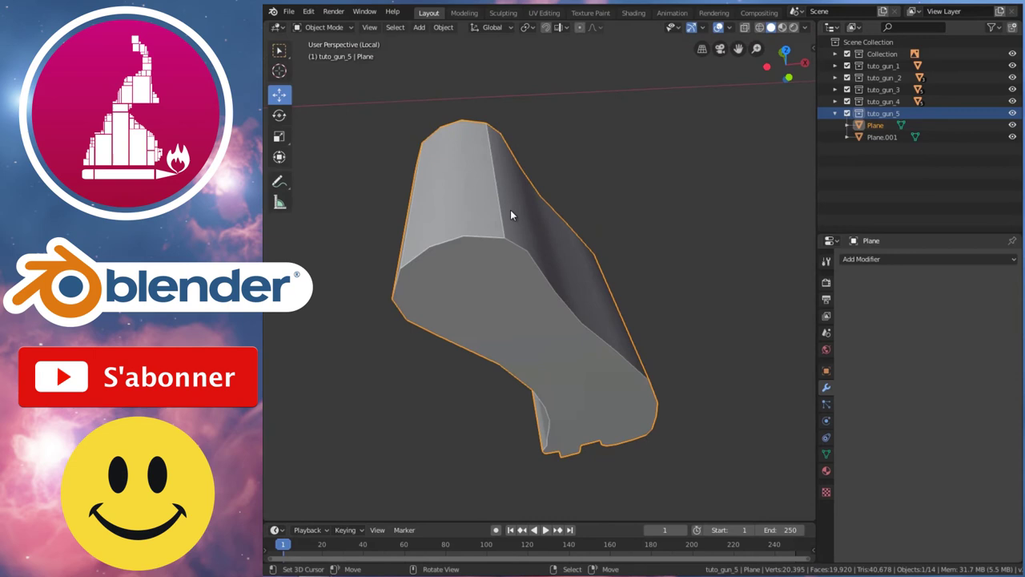
key(ctrl+Tab)
key(Tab)
click(319, 27)
click(320, 39)
middle_drag(482, 150, 549, 225)
key(Tab)
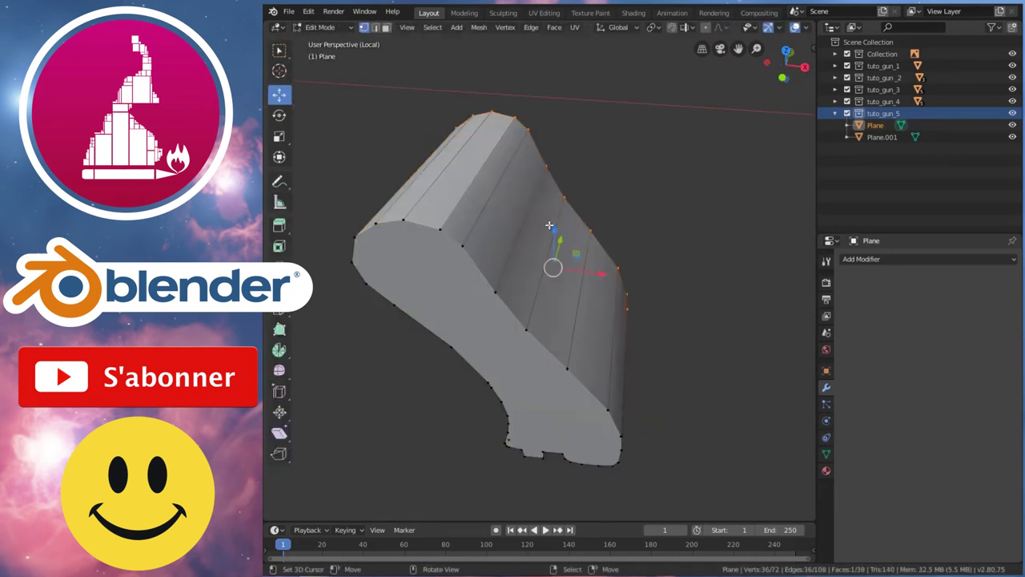
key(ctrl+Tab)
click(420, 221)
Bevel an edge along the grip's top with a narrow width.
click(471, 190)
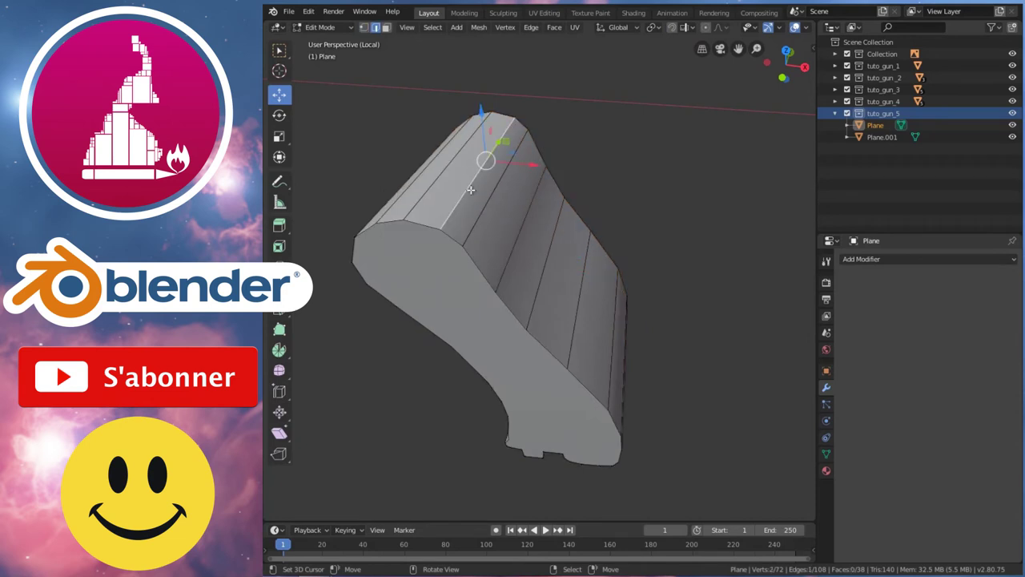
key(ctrl+b)
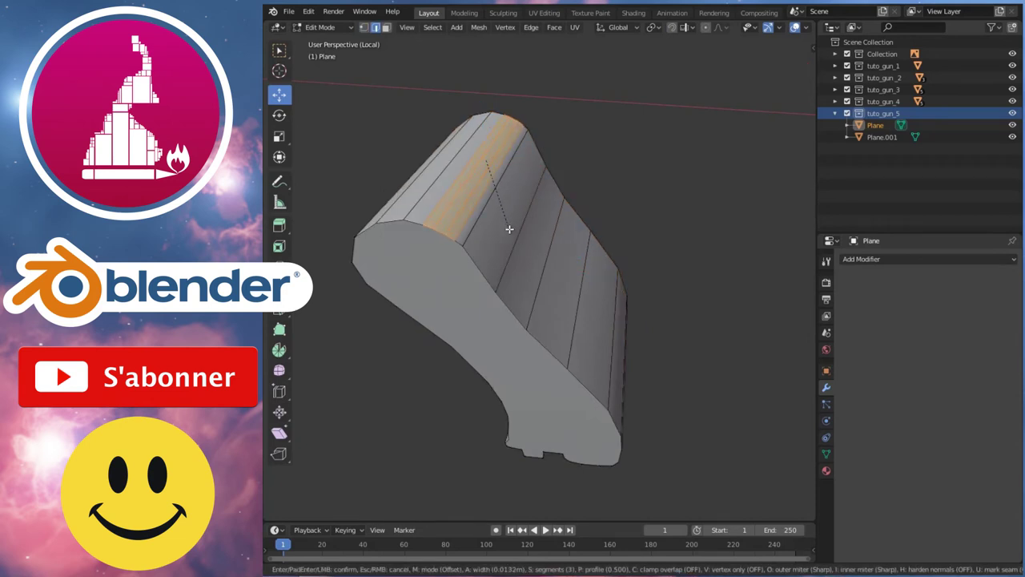
middle_drag(509, 229, 457, 182)
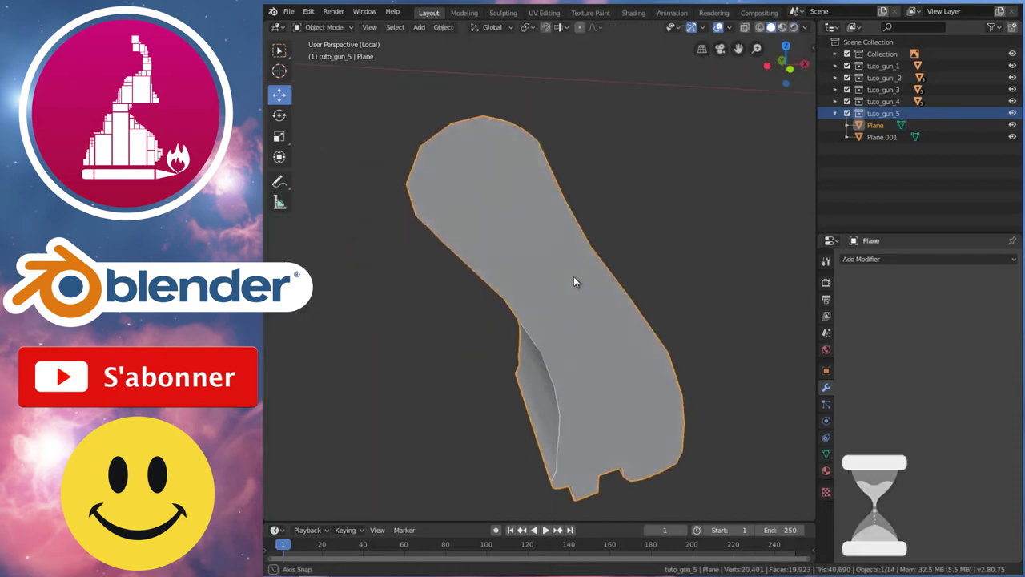
click(457, 183)
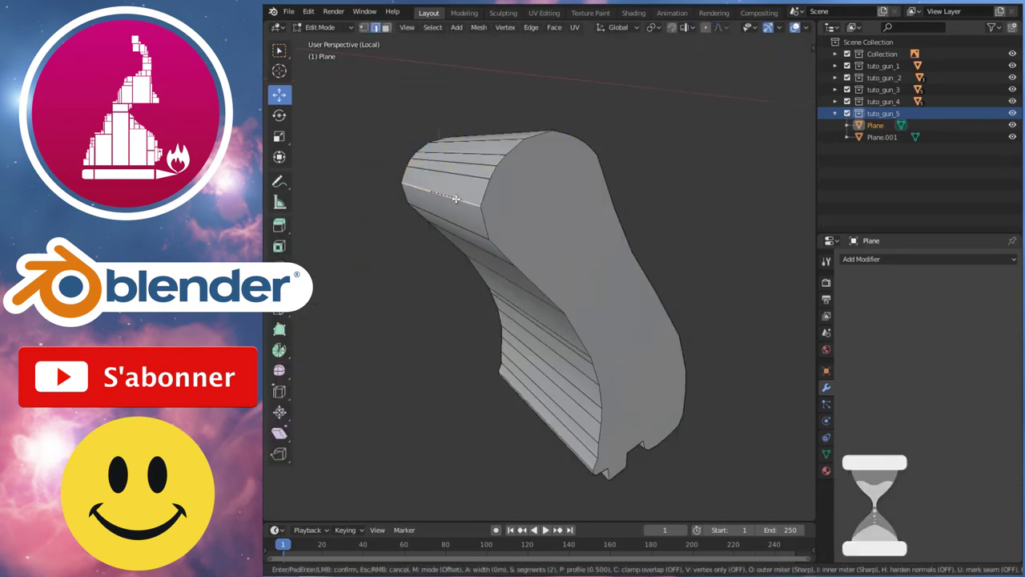
Bevel an edge near the grip's base, widening it over repeated bevels.
key(Tab)
mouse_move(457, 183)
middle_down()
mouse_move(490, 197)
mouse_move(521, 120)
middle_up()
scroll(522, 120, up, 3)
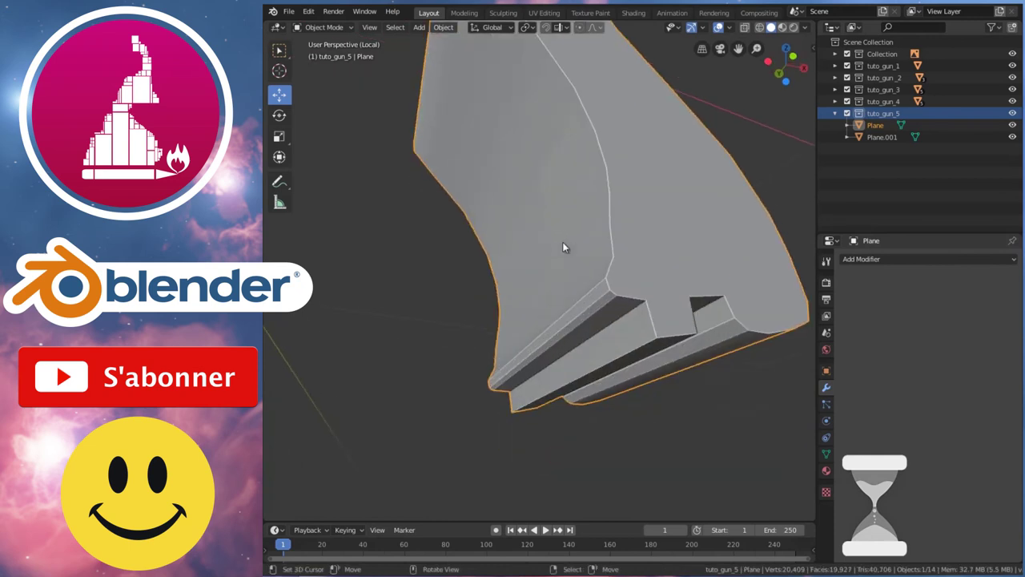
middle_drag(562, 241, 587, 295)
key(Tab)
click(600, 319)
key(ctrl+b)
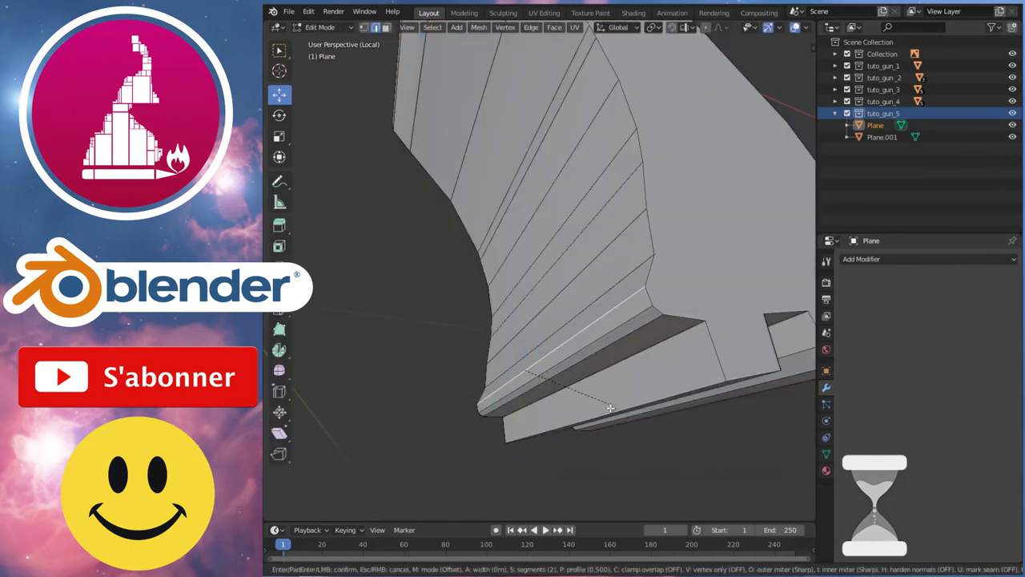
click(609, 345)
mouse_move(608, 344)
middle_down()
mouse_move(625, 259)
mouse_move(633, 345)
middle_up()
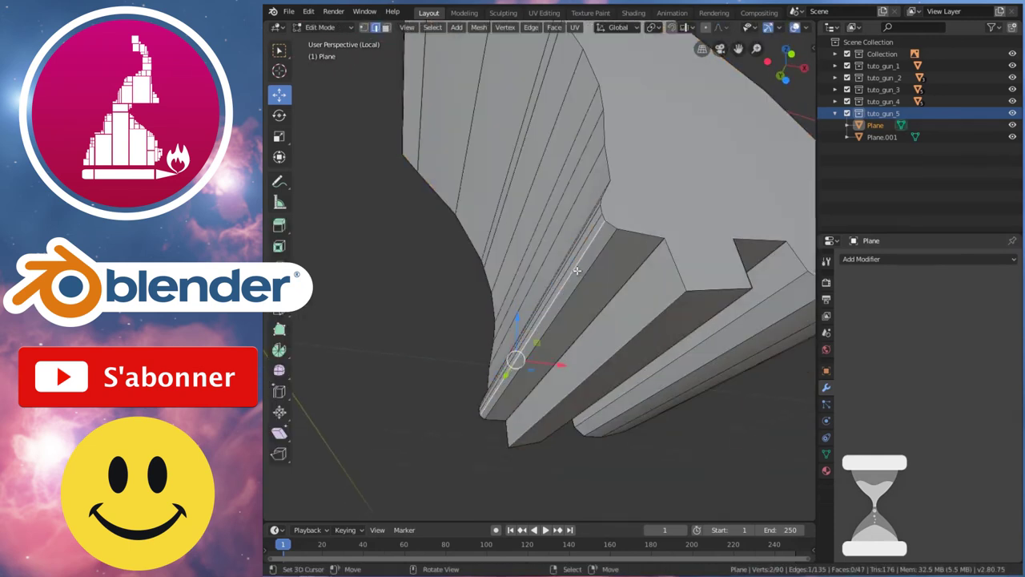
key(ctrl+b)
click(633, 347)
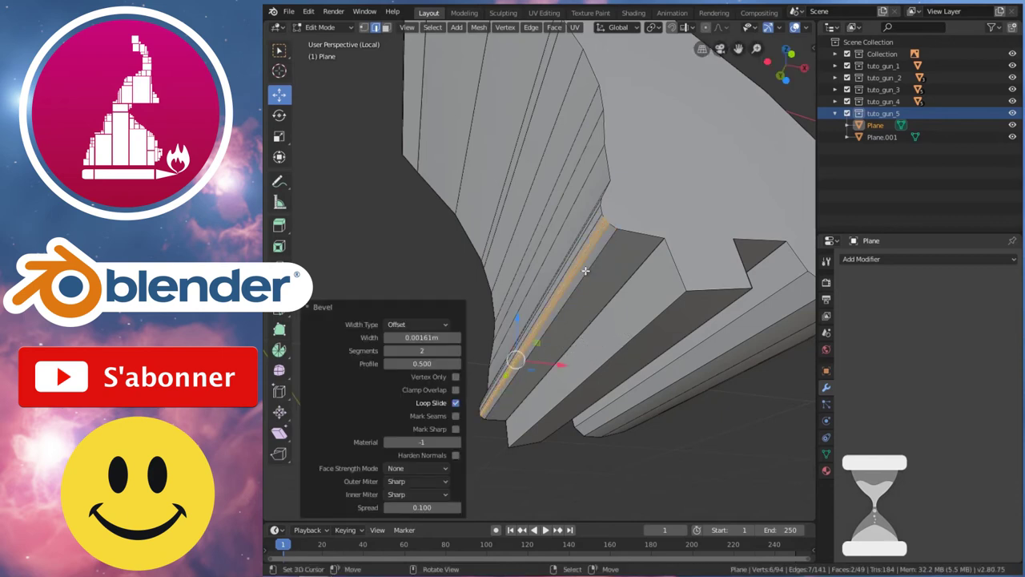
key(ctrl+b)
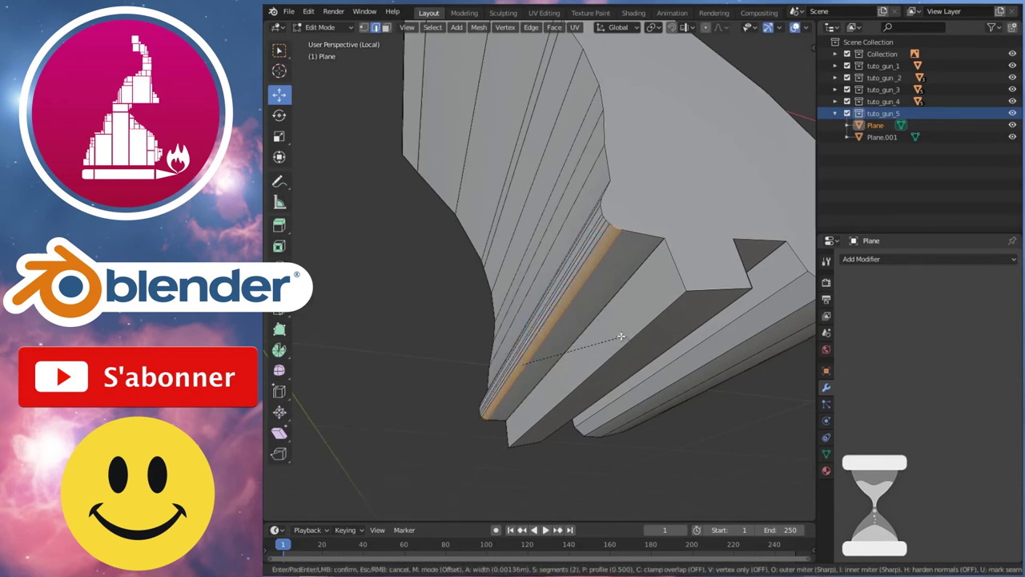
click(618, 337)
key(Tab)
Round off another edge on the grip's other side with two bevels.
mouse_move(641, 280)
middle_down()
mouse_move(646, 262)
mouse_move(487, 347)
middle_up()
key(Tab)
click(629, 355)
key(ctrl+b)
scroll(715, 375, up, 1)
click(713, 373)
key(ctrl+b)
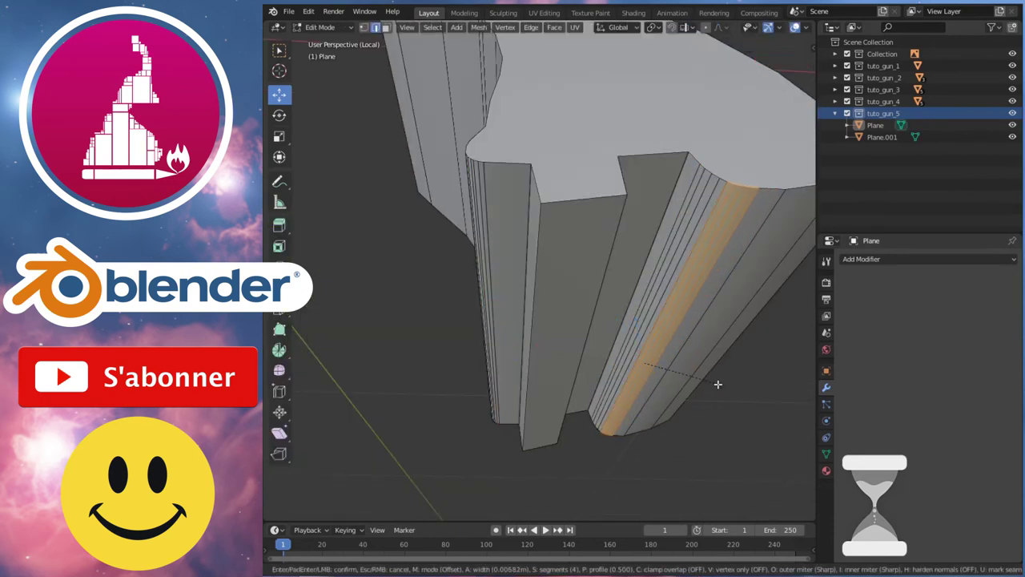
click(717, 384)
key(Tab)
Apply Shade Smooth to the bevelled grip piece and return to front orthographic view.
right_click(684, 296)
click(687, 297)
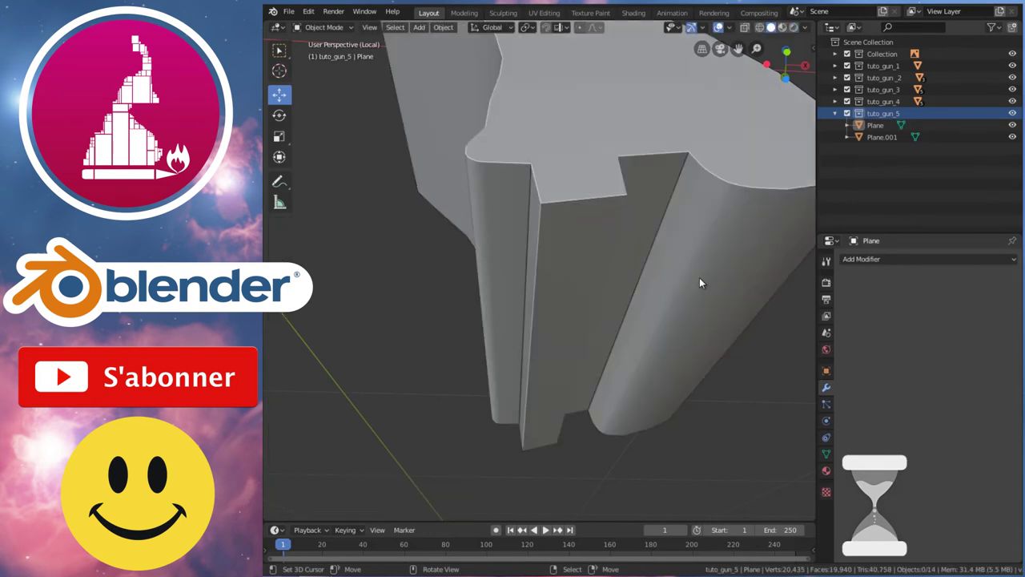
middle_drag(699, 282, 598, 311)
key(Tab)
key(ctrl+b)
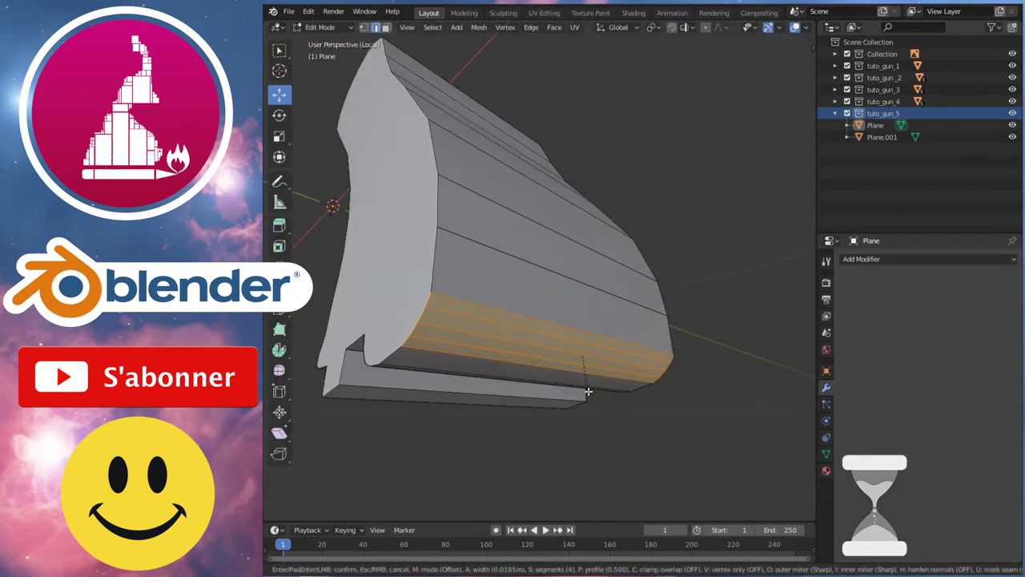
key(Escape)
alt+click(588, 330)
key(Tab)
scroll(598, 319, down, 2)
mouse_move(538, 282)
middle_down()
mouse_move(644, 282)
mouse_move(557, 307)
mouse_move(542, 290)
middle_up()
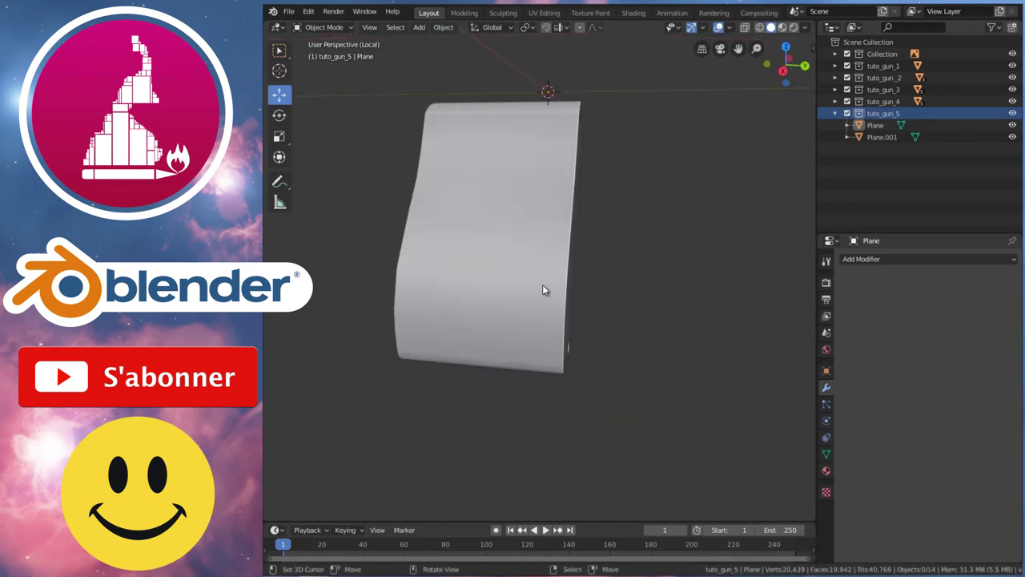
key(KP_1)
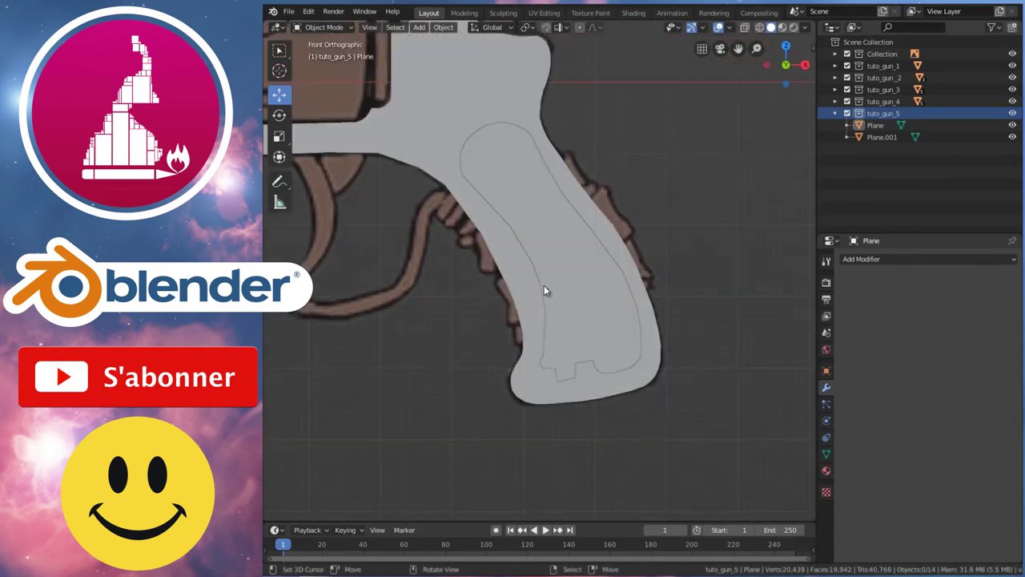
Add a Boolean modifier to Plane.001 using Plane as cutter, then hide Plane.
click(503, 106)
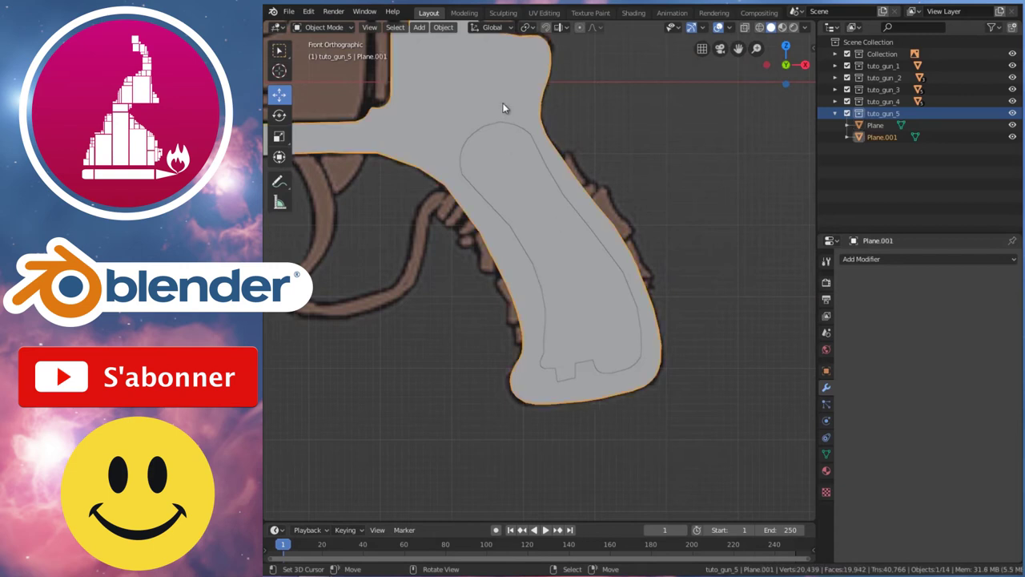
click(873, 259)
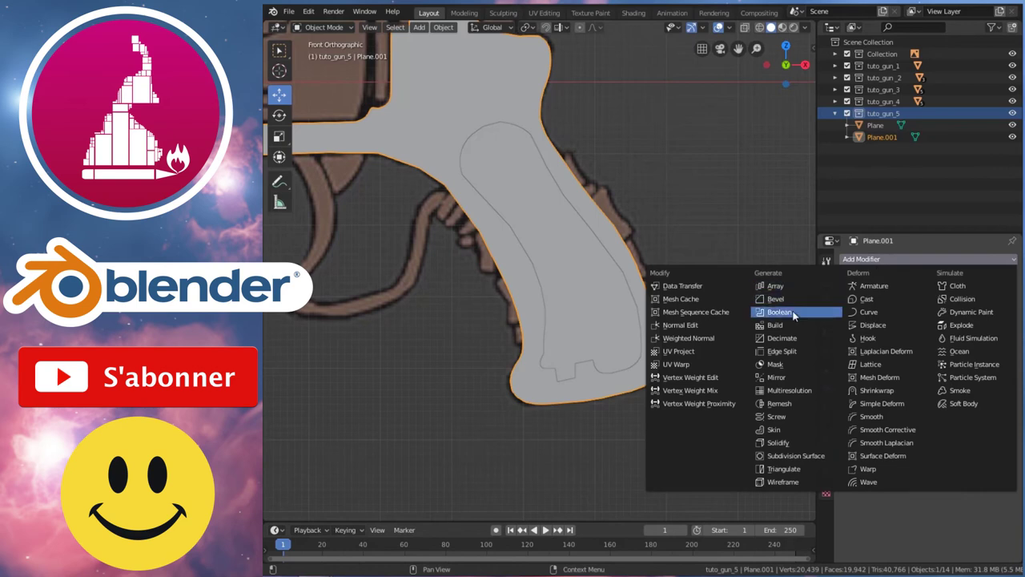
click(779, 311)
click(1008, 324)
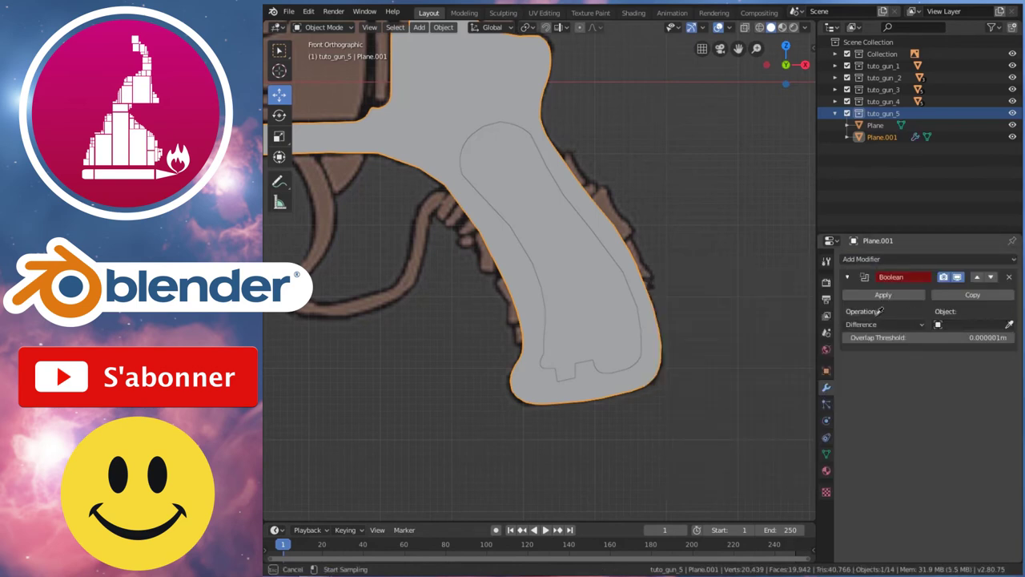
click(618, 302)
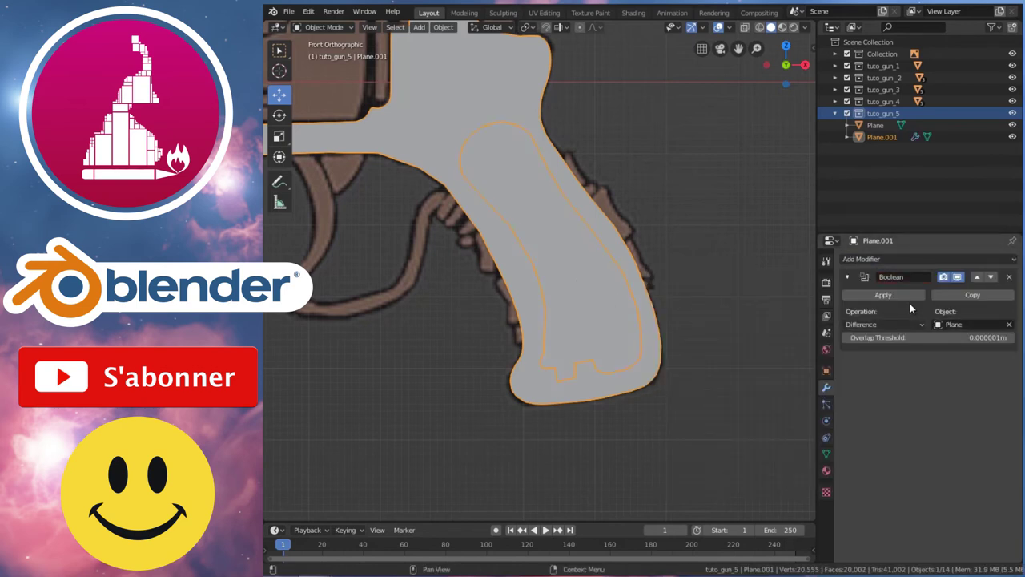
click(608, 336)
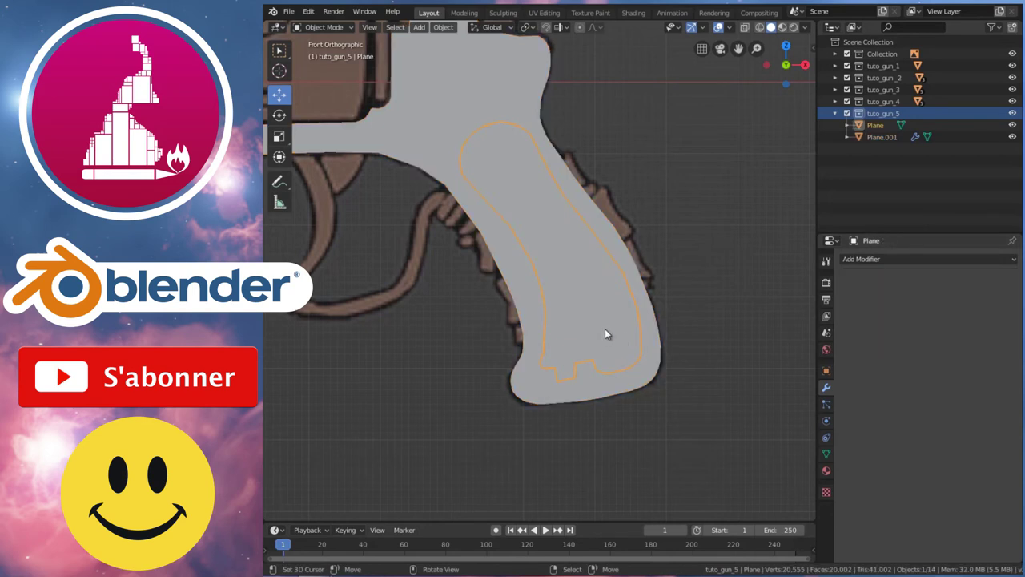
click(1012, 126)
Inspect the cut grip's thickness and the textured revolver models from several angles.
middle_drag(606, 389, 649, 369)
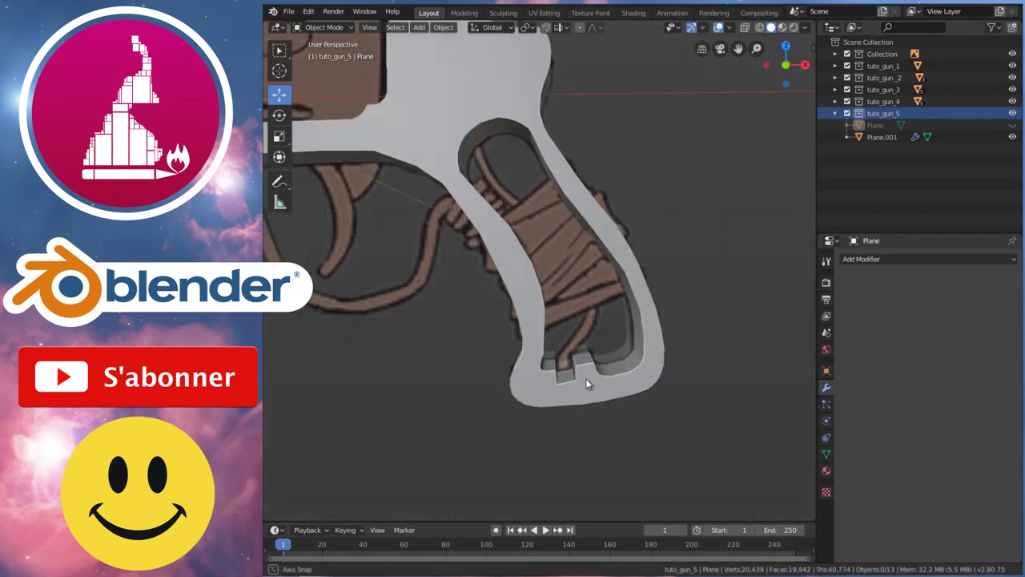
scroll(649, 369, up, 2)
mouse_move(644, 315)
middle_down()
mouse_move(581, 343)
mouse_move(648, 327)
mouse_move(680, 304)
mouse_move(617, 305)
middle_up()
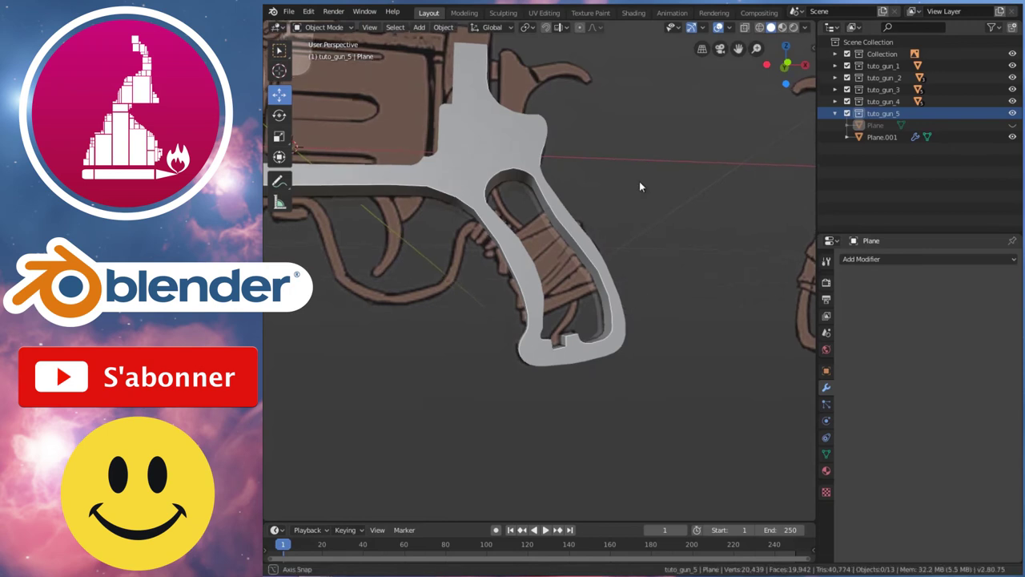
scroll(638, 185, down, 3)
scroll(617, 218, down, 3)
mouse_move(613, 232)
middle_down()
mouse_move(656, 302)
mouse_move(580, 389)
middle_up()
scroll(593, 368, up, 2)
scroll(601, 370, up, 2)
scroll(604, 368, up, 3)
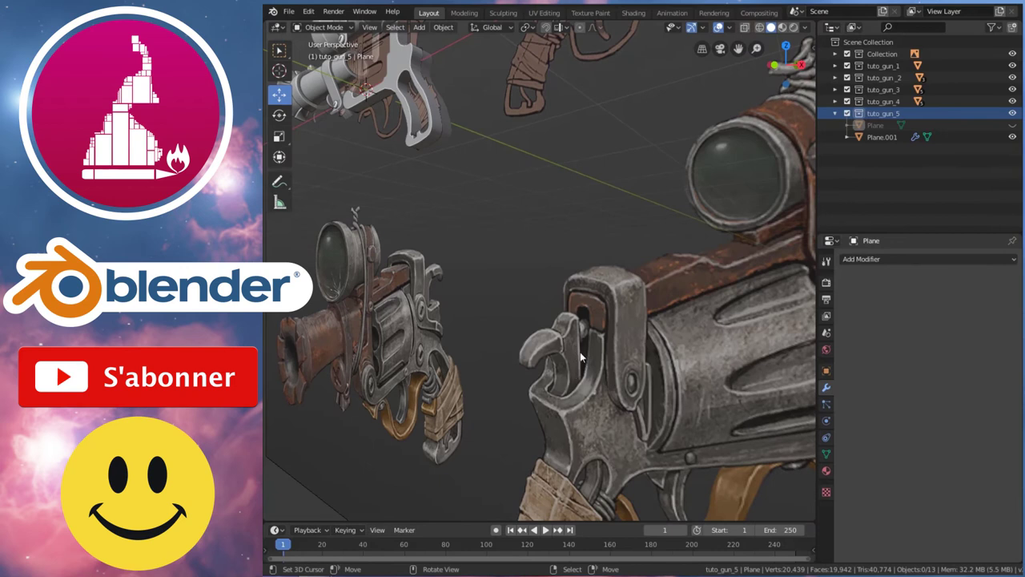
middle_drag(484, 381, 461, 321)
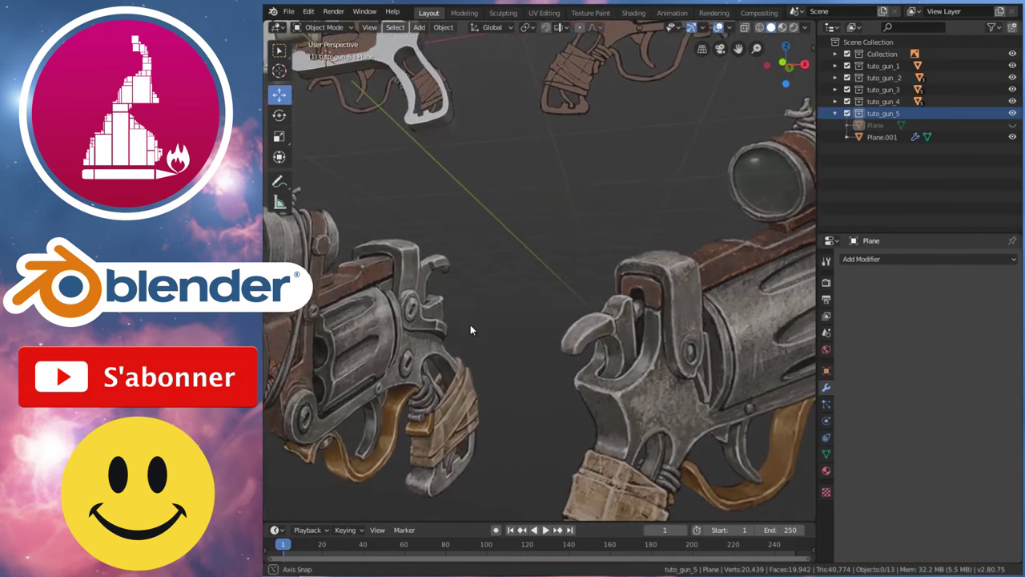
mouse_move(462, 321)
alt+middle_down()
mouse_move(528, 252)
mouse_move(470, 215)
alt+middle_up()
scroll(469, 216, up, 1)
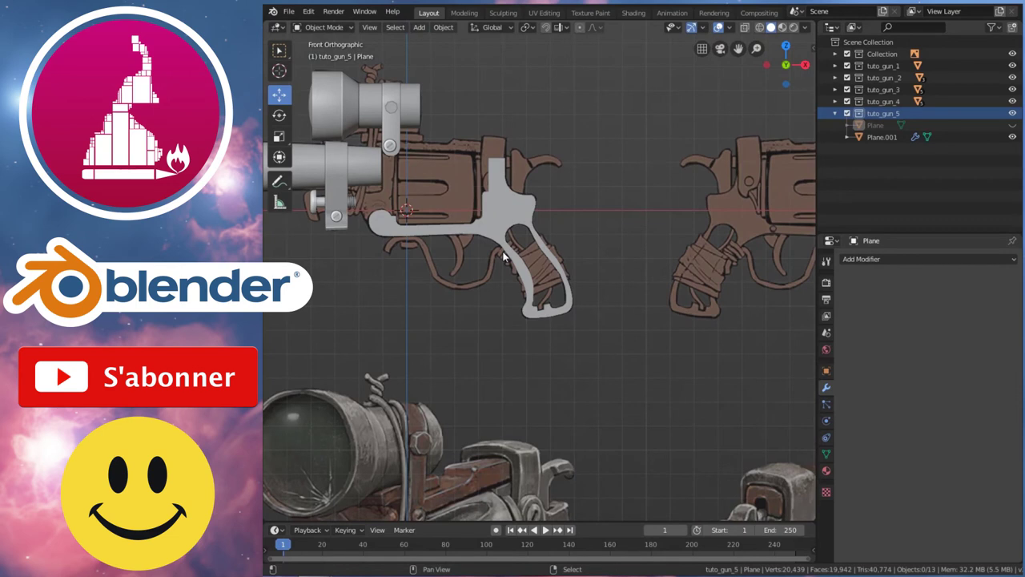
key(shift+a)
Add a new cube and scale it down.
click(550, 262)
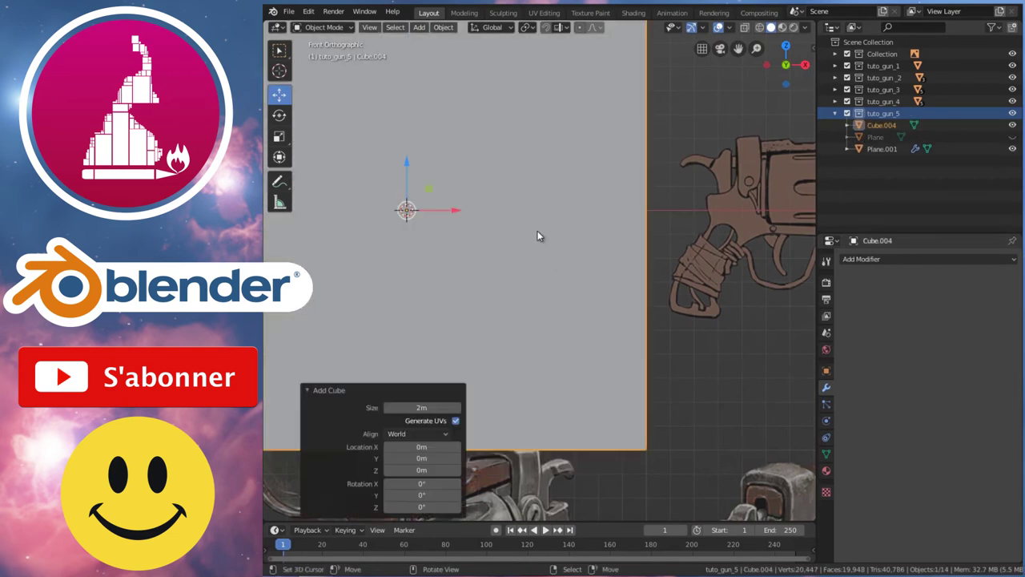
scroll(540, 244, down, 2)
key(s)
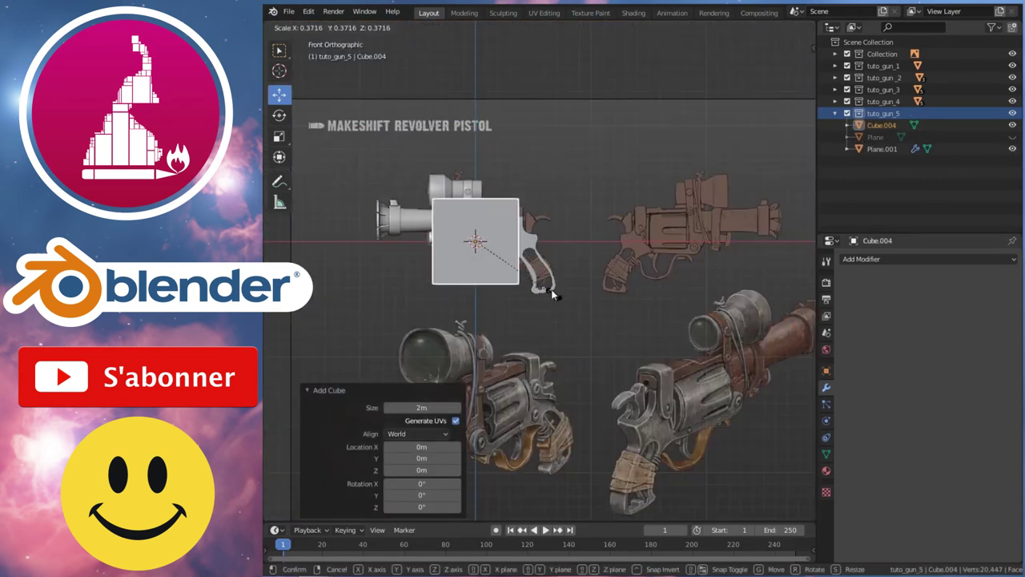
click(532, 277)
scroll(515, 218, up, 3)
mouse_move(516, 218)
middle_down()
mouse_move(555, 212)
mouse_move(507, 221)
middle_up()
In Edit Mode from top view, scale the cube along Z, flatten along Y, shrink to 0.487.
key(Tab)
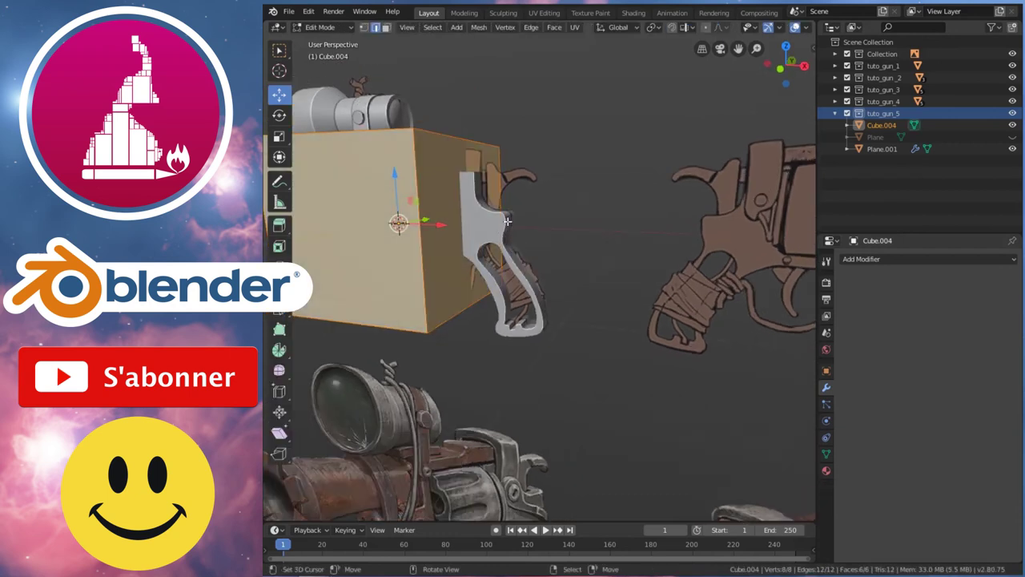
key(KP_7)
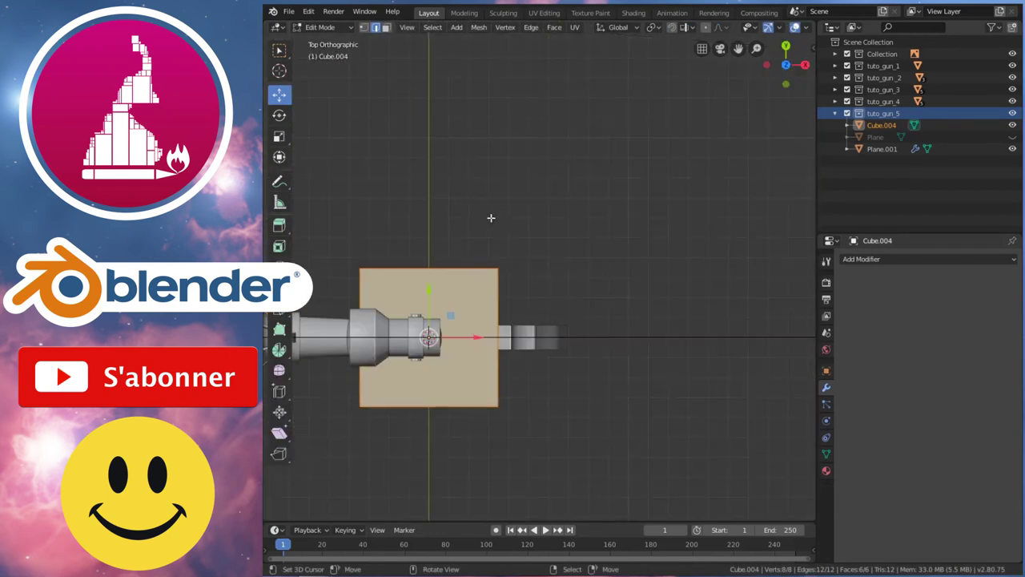
key(s)
key(z)
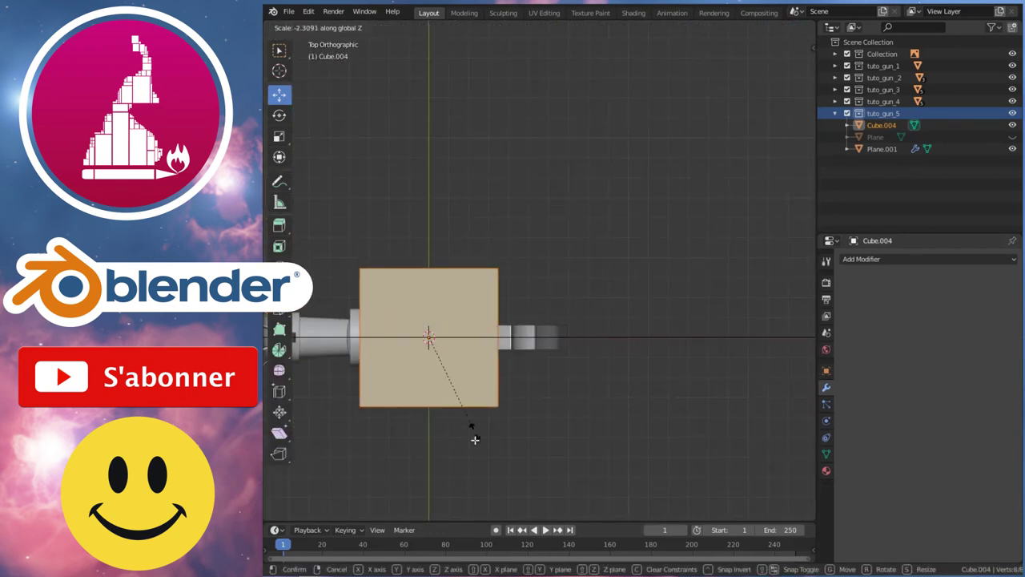
click(456, 375)
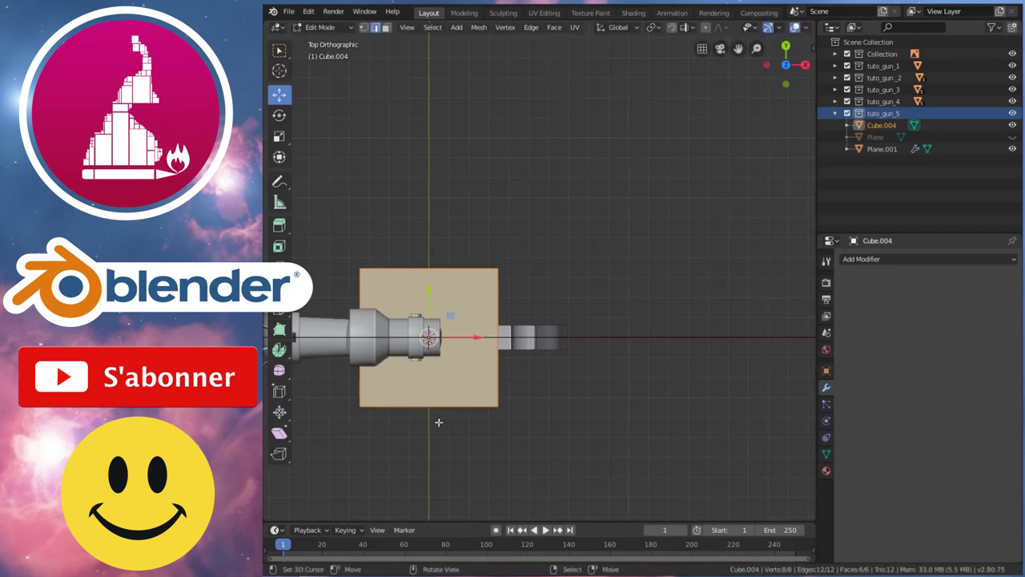
key(s)
key(y)
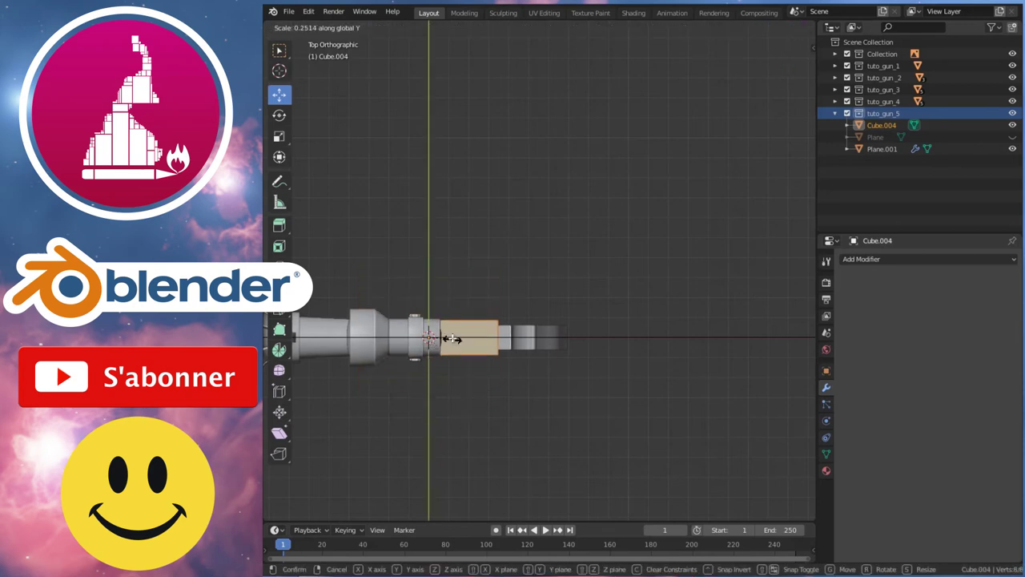
click(469, 346)
key(s)
click(479, 374)
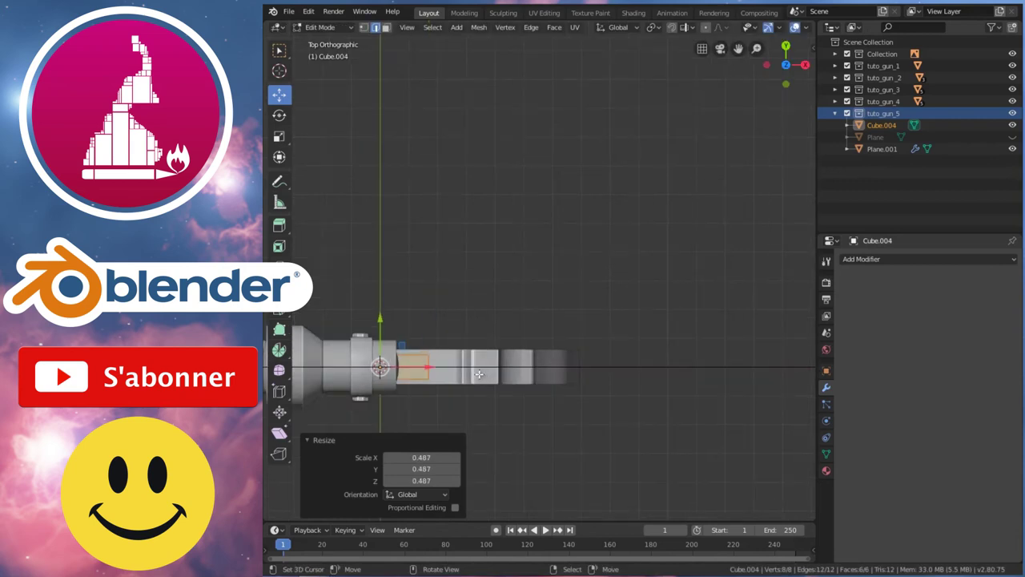
Slide the cutter 0.362 m along X, shrink it slightly, and view from the front.
key(g)
key(x)
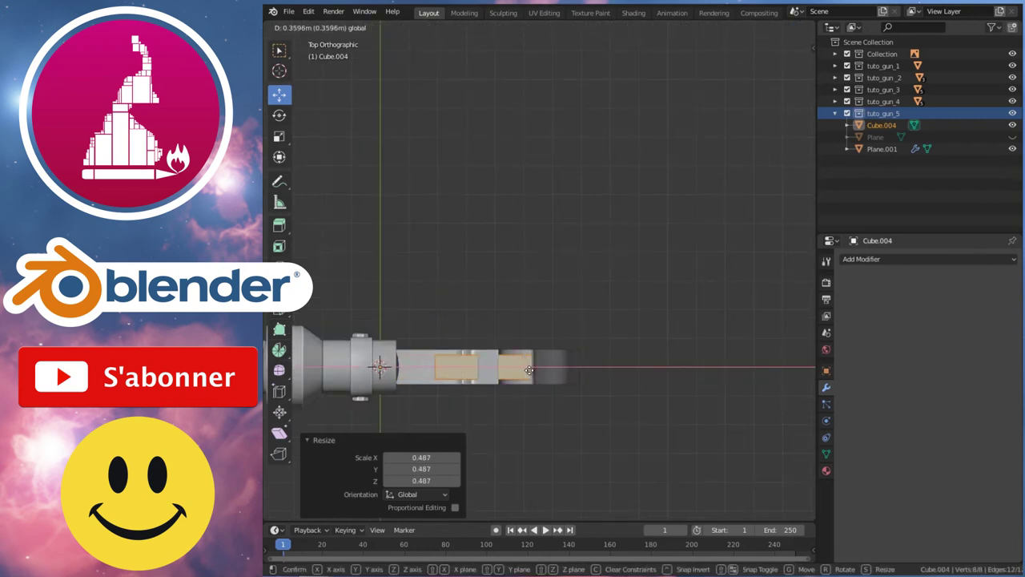
click(529, 370)
key(s)
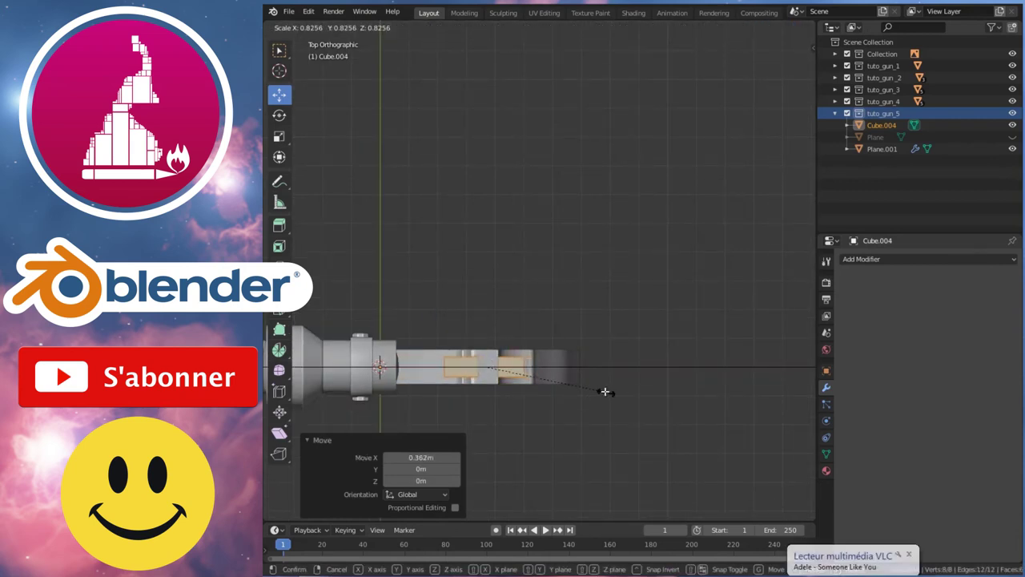
click(604, 389)
key(KP_1)
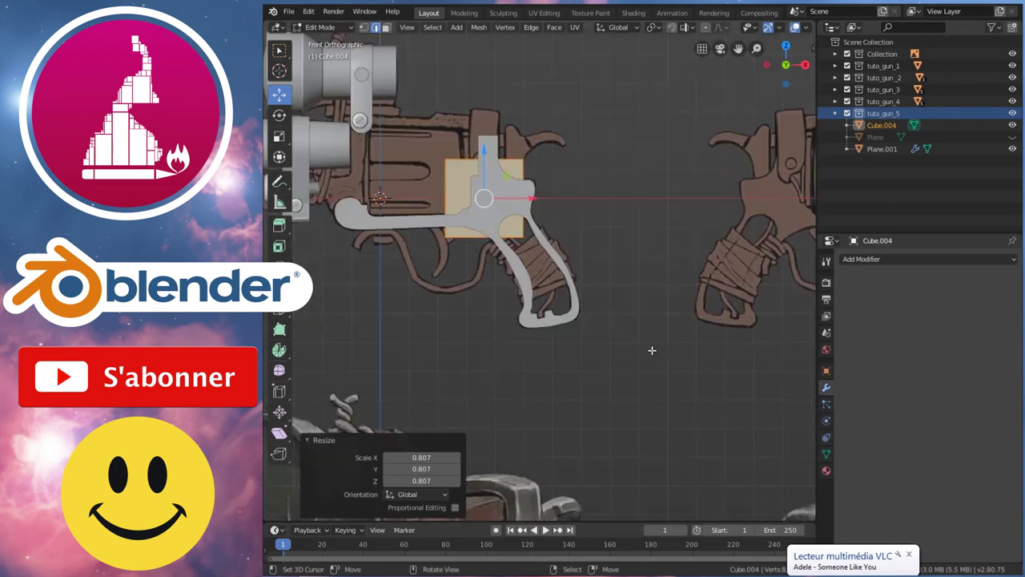
Raise the cutter over the grip's top, resize it, lower it along Z, enlarge to 1.107.
scroll(483, 202, up, 1)
scroll(512, 208, up, 1)
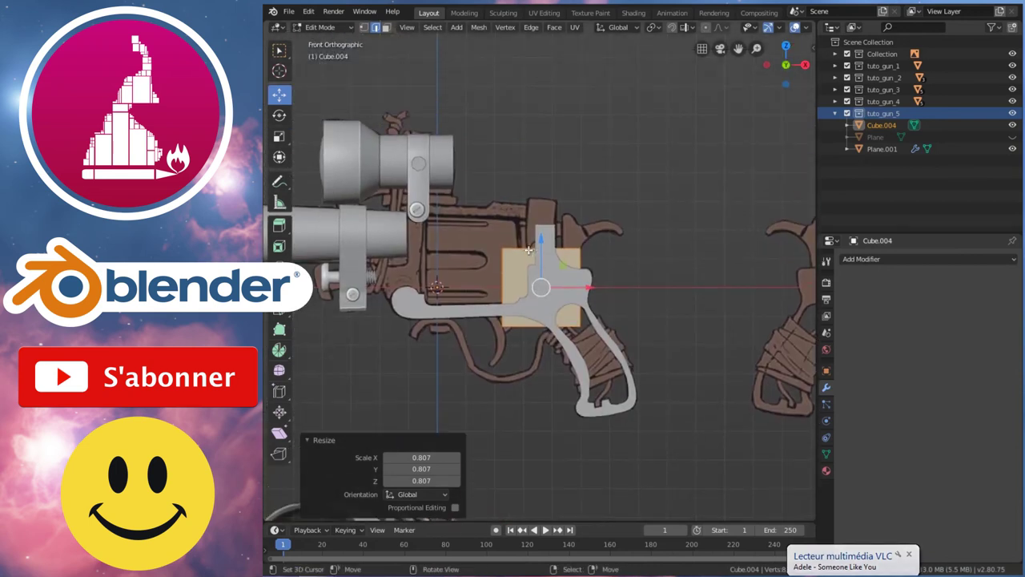
scroll(548, 217, up, 2)
drag(544, 256, 544, 180)
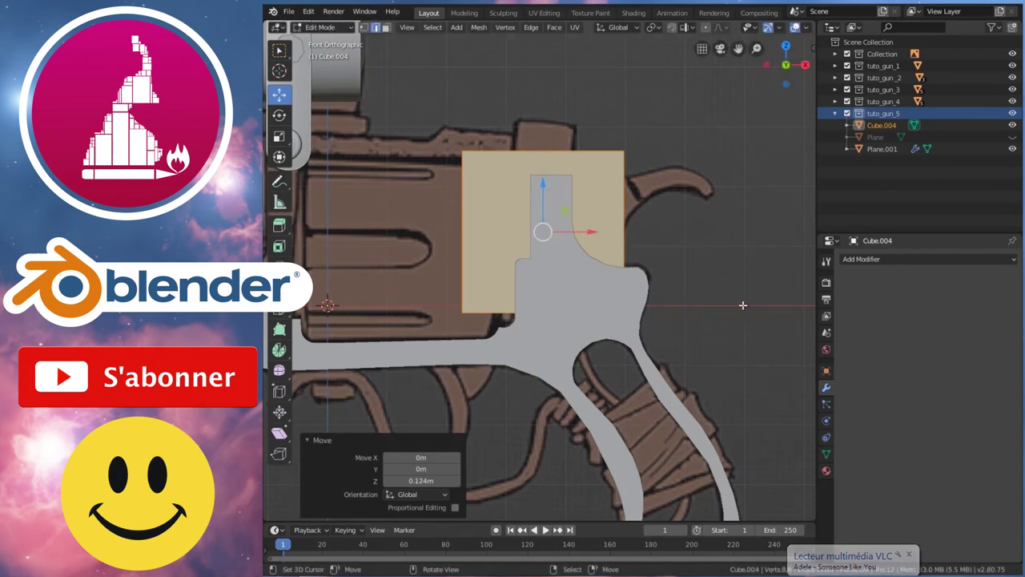
key(s)
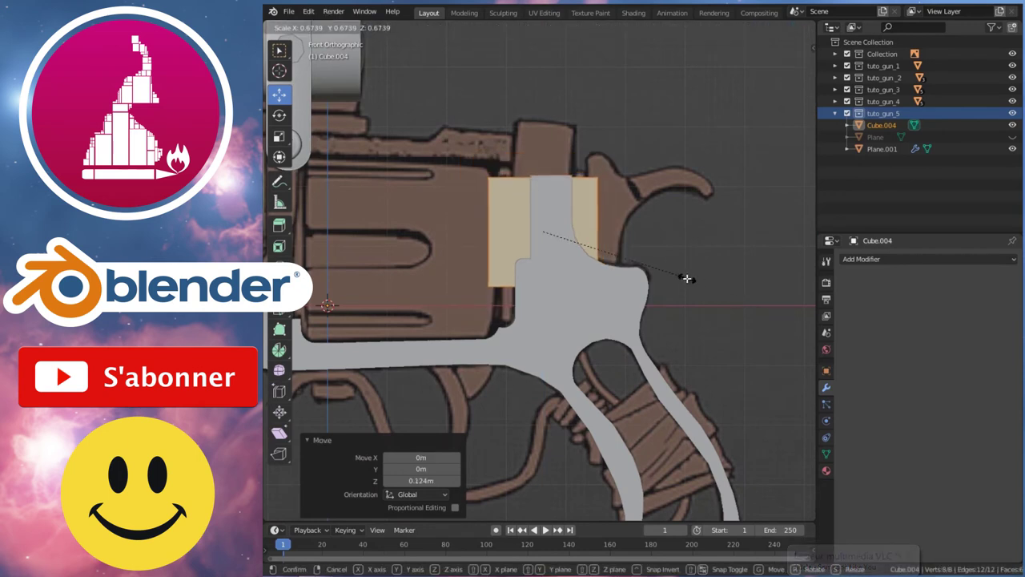
click(684, 278)
key(g)
key(z)
click(678, 332)
key(s)
click(682, 335)
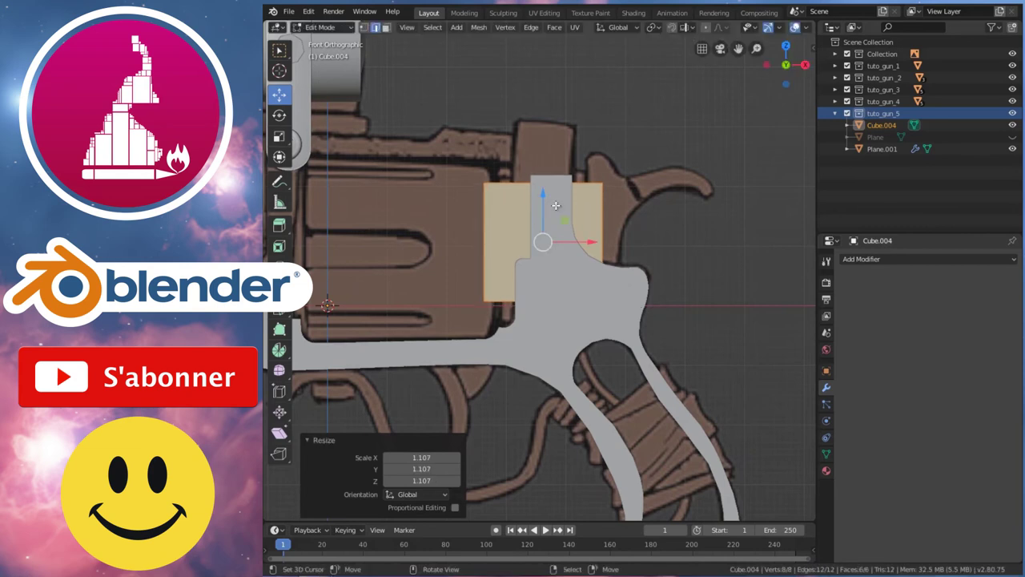
Stretch the cutter along Z, raise it 0.0209 m, and nudge it 0.0149 m along X.
key(s)
key(z)
click(566, 278)
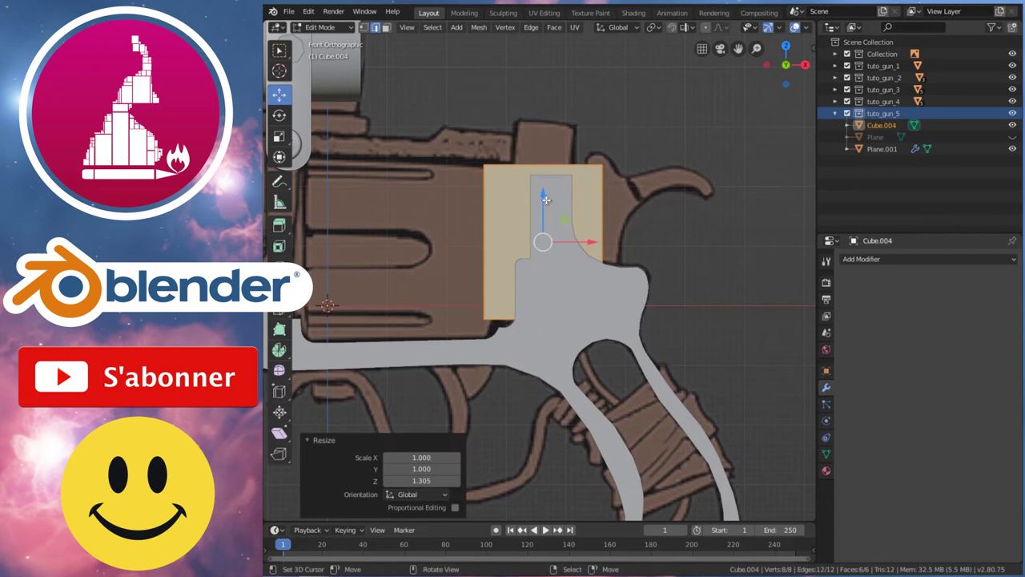
key(g)
key(z)
click(579, 207)
key(g)
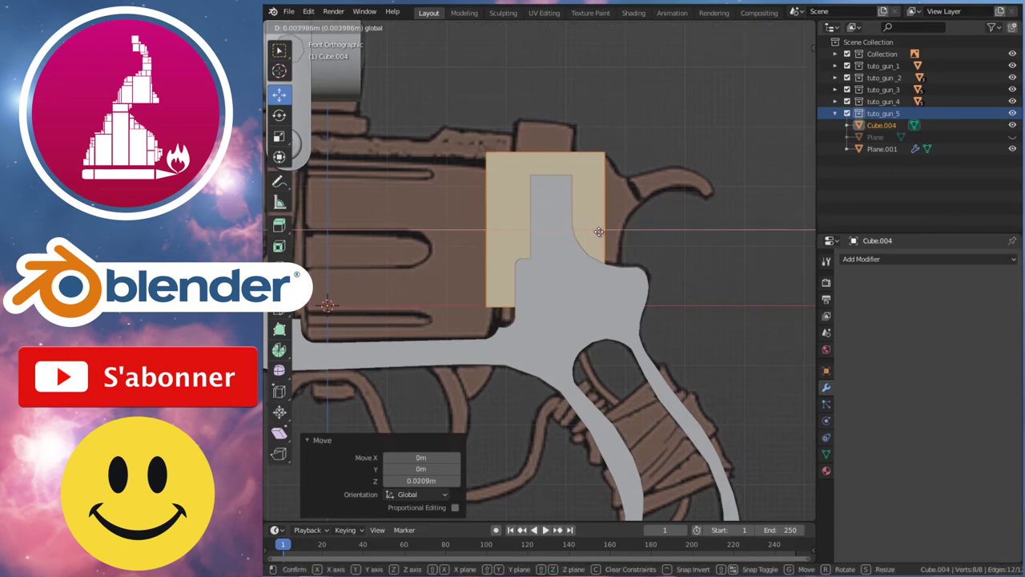
click(617, 277)
scroll(617, 276, down, 3)
shift+middle_drag(613, 360, 608, 264)
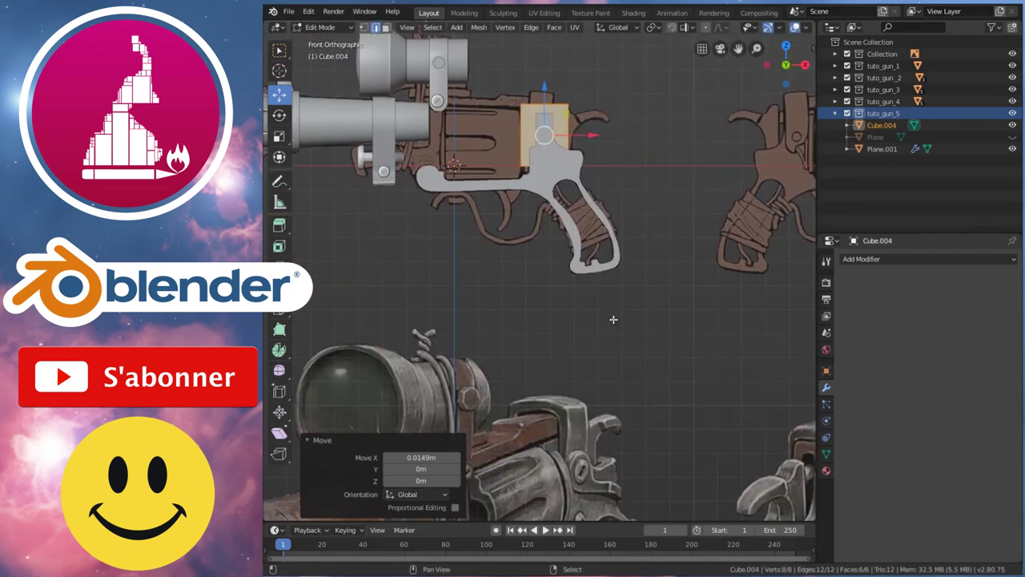
scroll(607, 308, up, 4)
Compare Cube.004 against the revolver reference, exit to Object Mode, and orbit into perspective.
scroll(595, 328, down, 2)
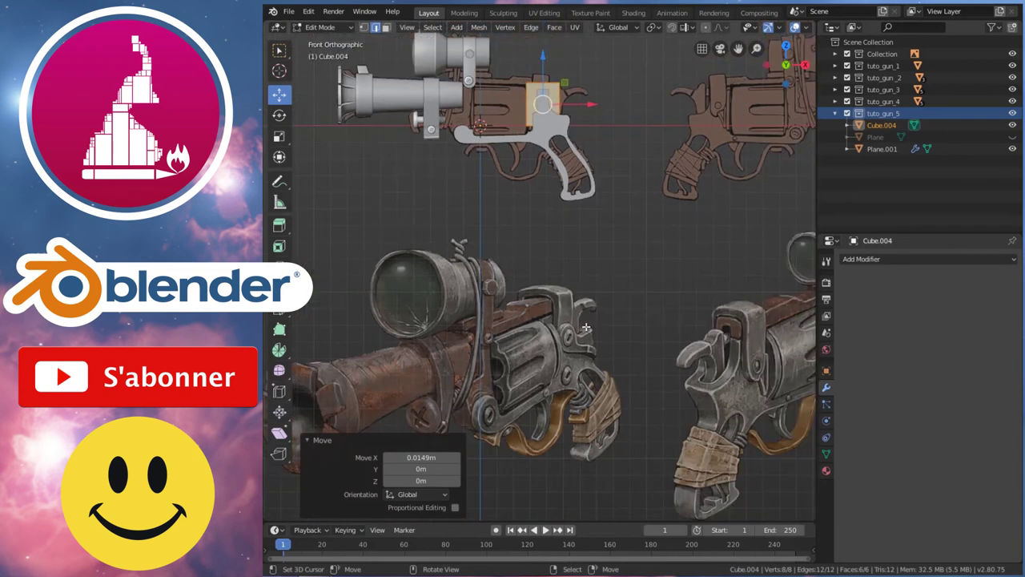
shift+scroll(586, 327, down, 1)
ctrl+scroll(640, 326, down, 2)
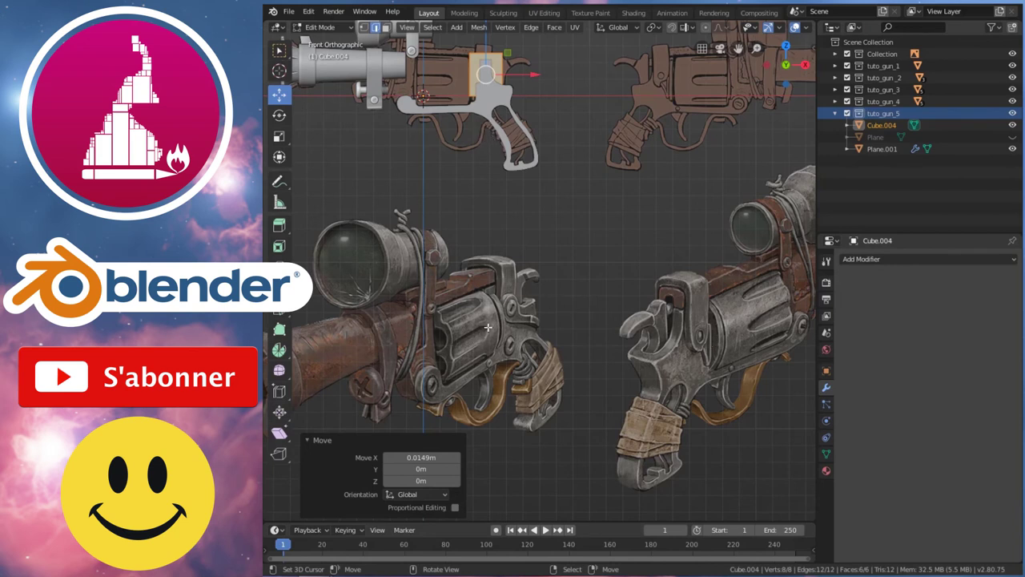
shift+scroll(513, 281, up, 3)
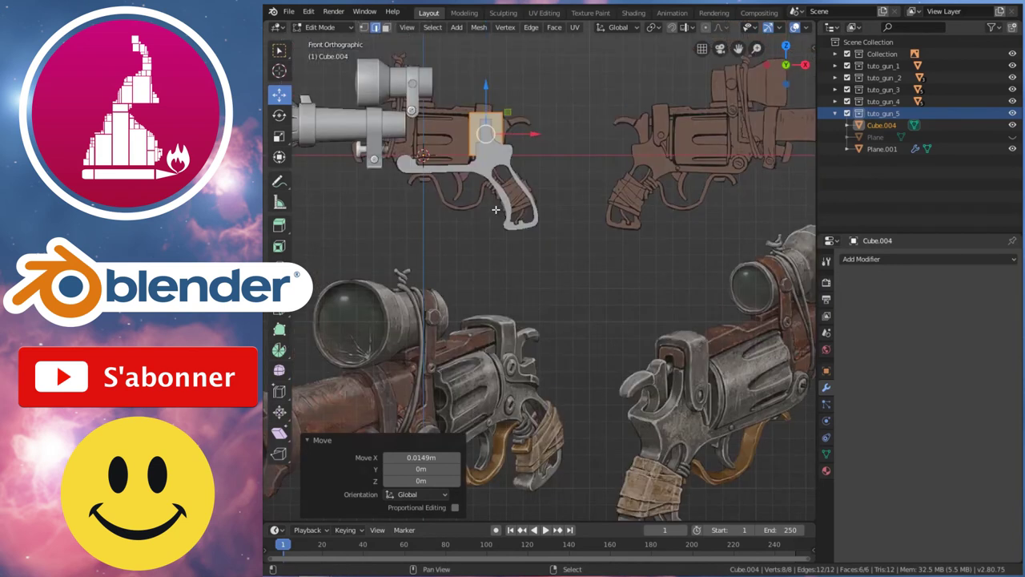
shift+scroll(513, 280, up, 3)
ctrl+scroll(507, 211, left, 3)
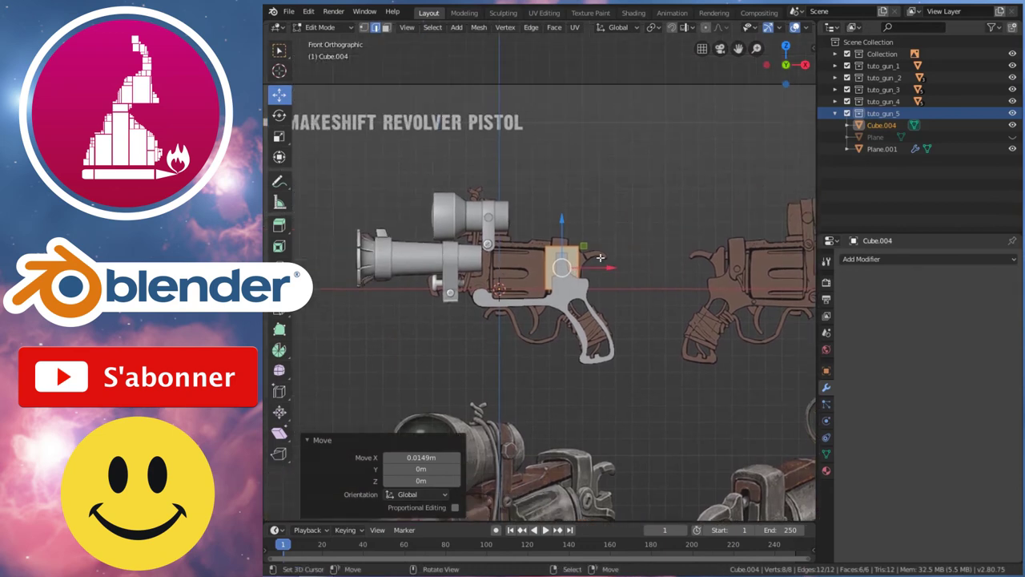
scroll(612, 287, up, 5)
key(Tab)
scroll(613, 283, down, 2)
mouse_move(599, 304)
middle_down()
mouse_move(461, 367)
mouse_move(501, 342)
mouse_move(474, 393)
middle_up()
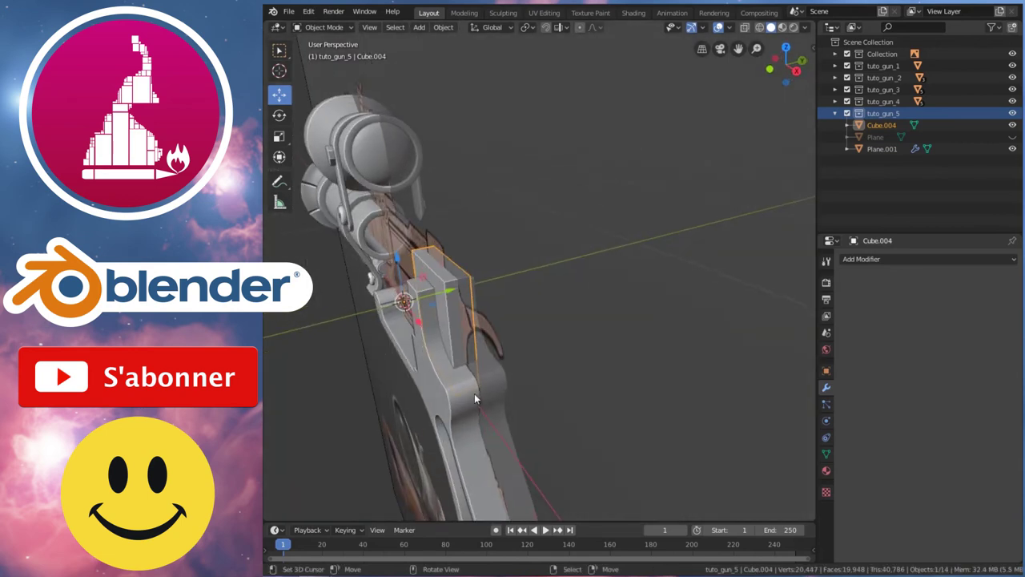
Add a second Boolean modifier to Plane.001, cutting with Cube.004 in Difference mode.
click(464, 393)
click(847, 276)
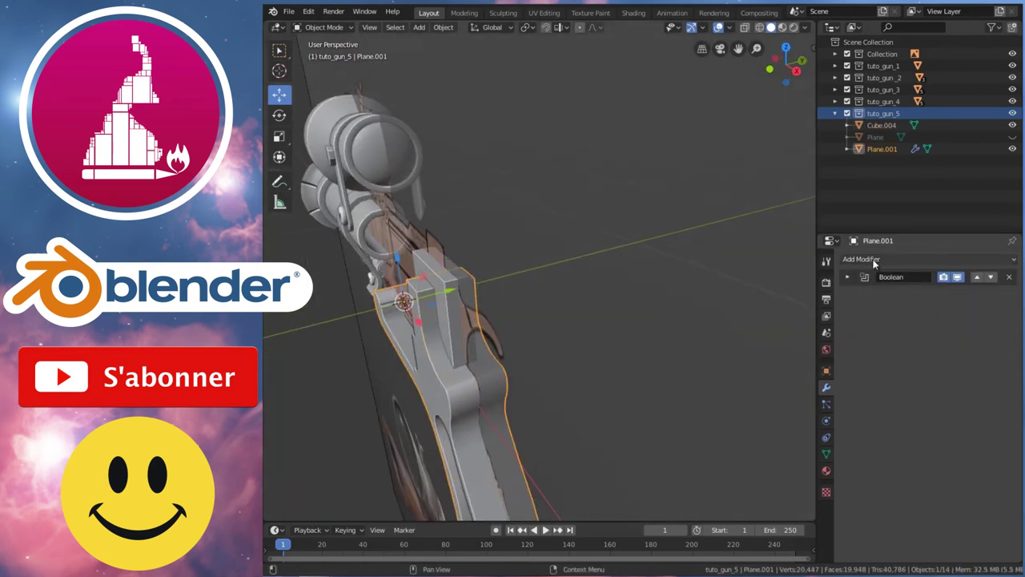
click(878, 259)
click(789, 312)
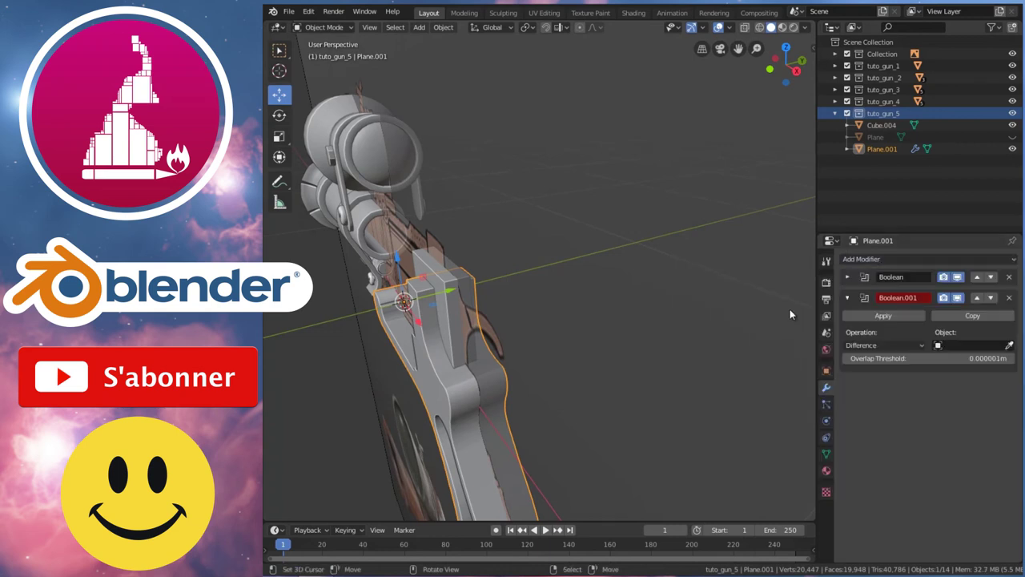
click(1009, 345)
click(453, 315)
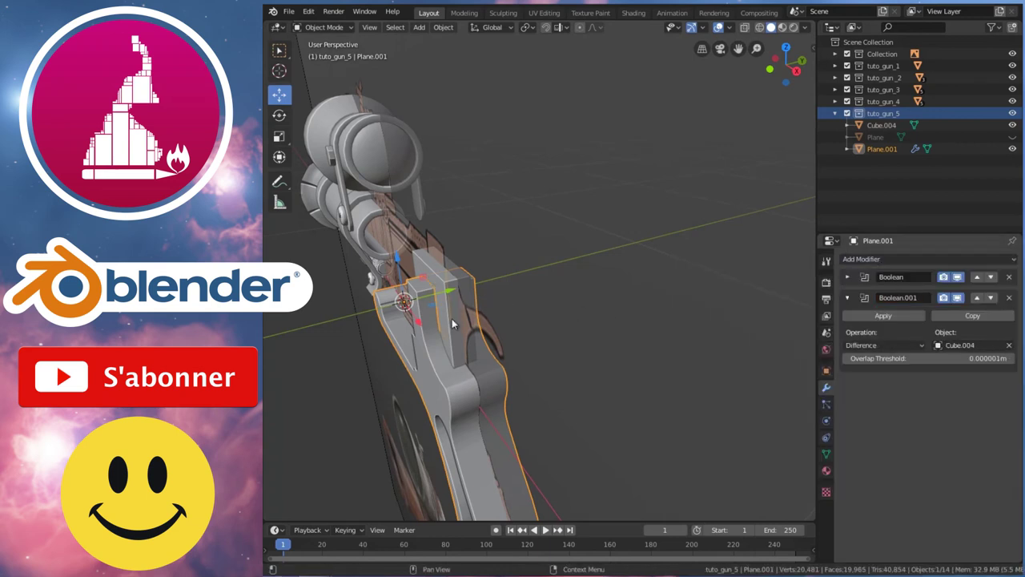
Check the new cut, hide the Cube.004 cutter, and reselect the grip Plane.001.
click(1012, 149)
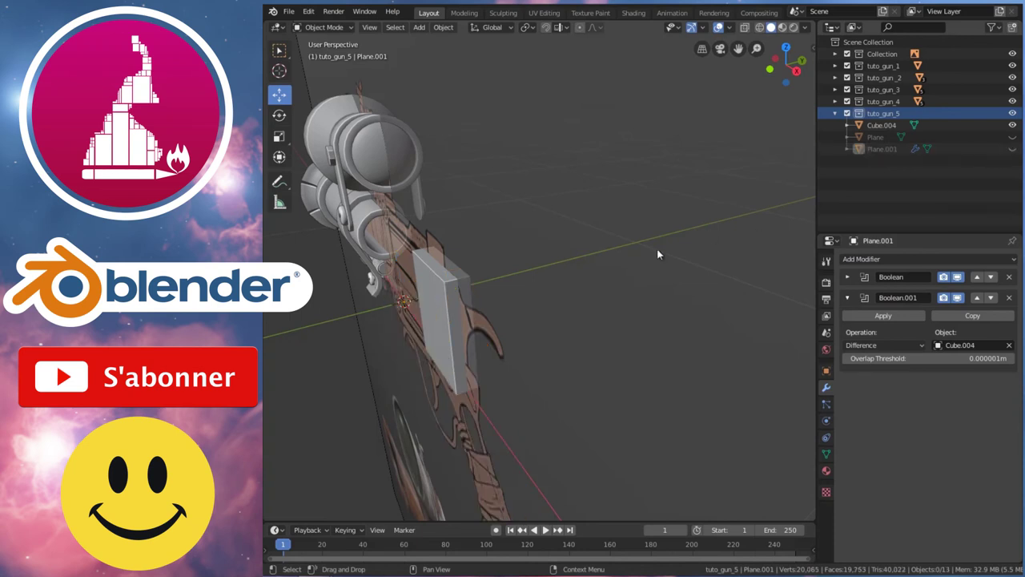
click(1011, 149)
click(441, 333)
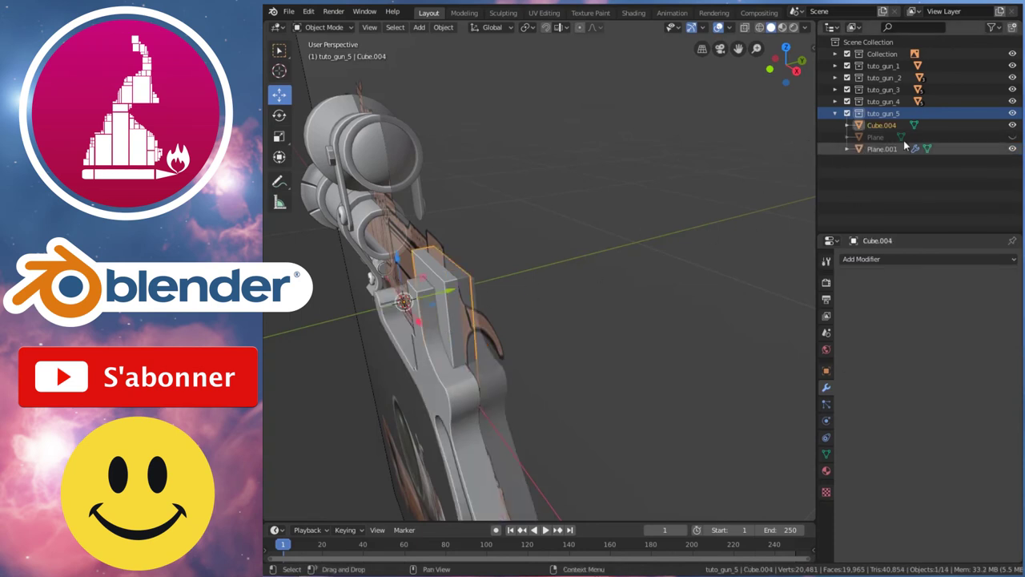
click(1011, 125)
mouse_move(660, 306)
middle_down()
mouse_move(495, 318)
mouse_move(589, 349)
mouse_move(566, 322)
middle_up()
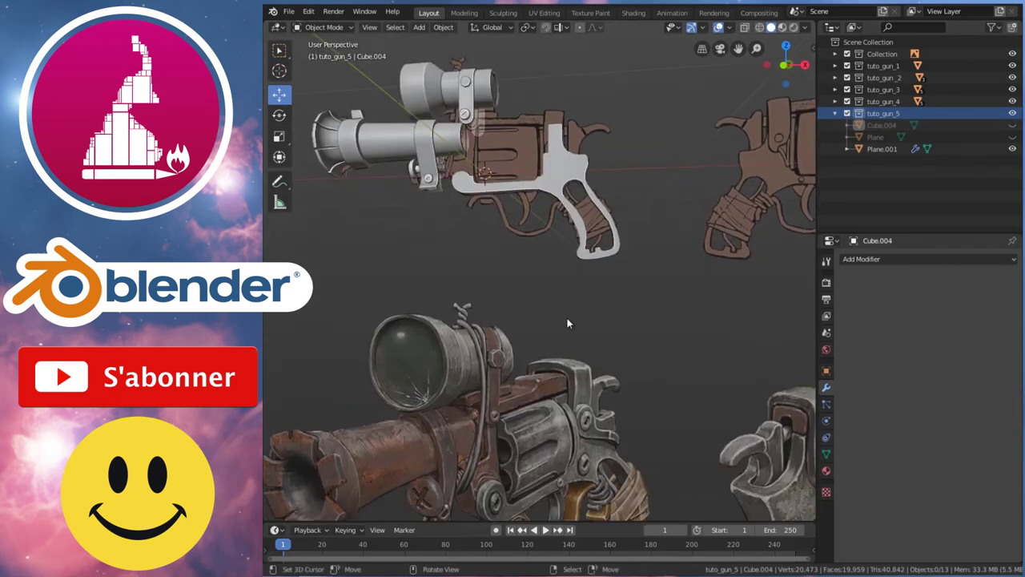
click(604, 316)
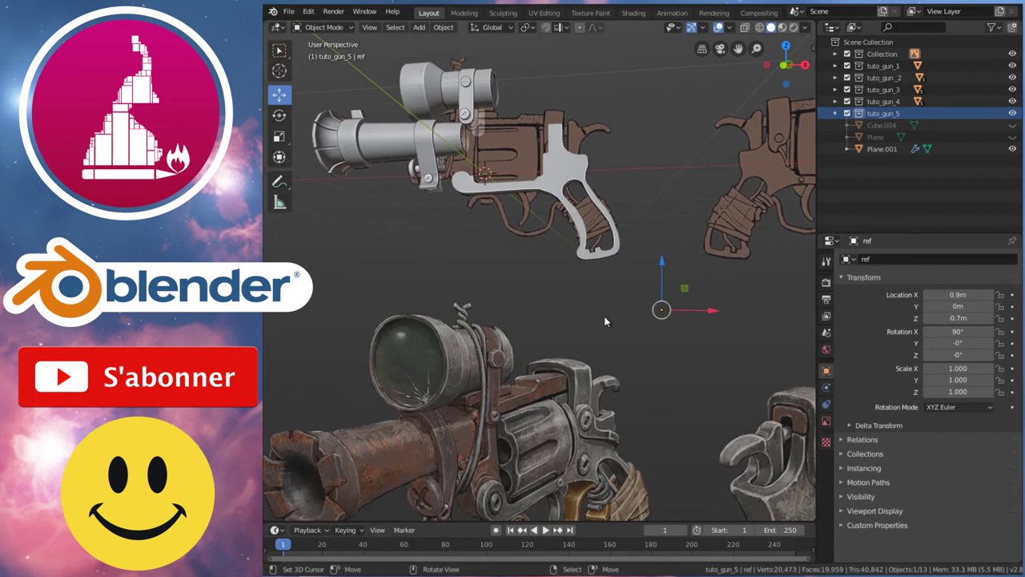
click(563, 184)
key(KP_Divide)
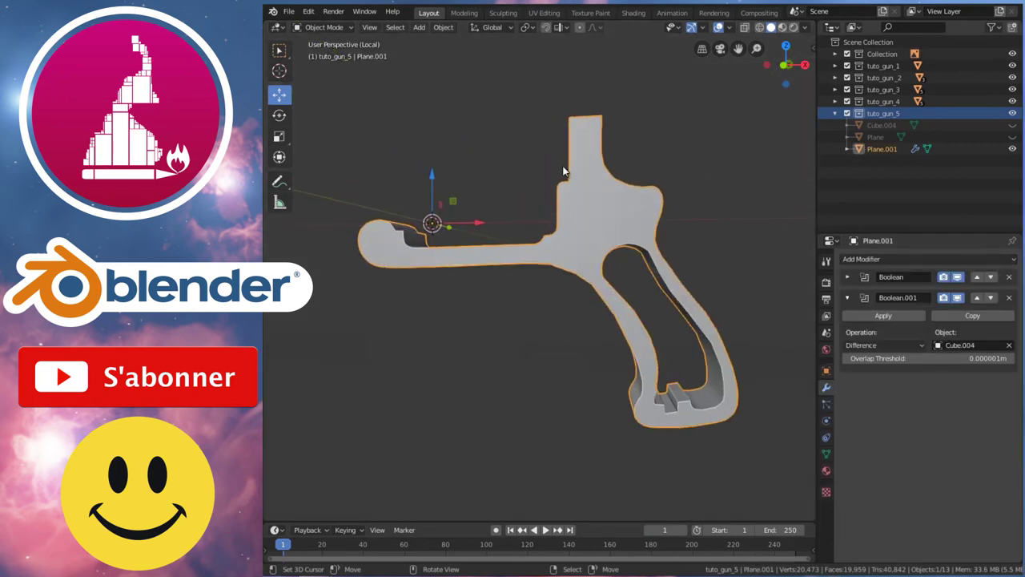
click(563, 172)
mouse_move(563, 171)
middle_down()
mouse_move(474, 293)
mouse_move(338, 309)
mouse_move(414, 269)
mouse_move(635, 240)
mouse_move(486, 272)
mouse_move(435, 264)
mouse_move(533, 288)
mouse_move(544, 279)
mouse_move(521, 259)
mouse_move(394, 263)
middle_up()
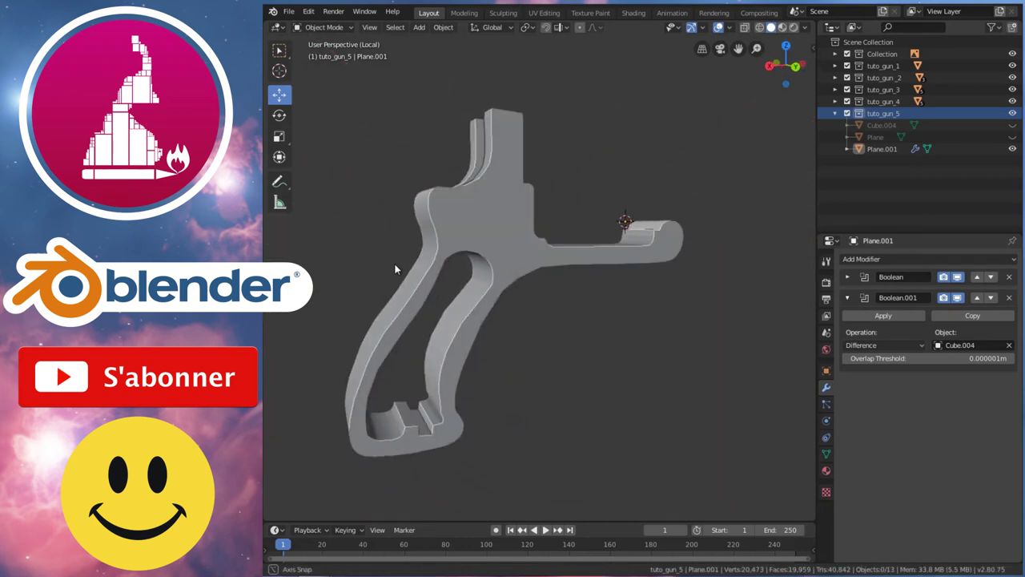
middle_drag(648, 262, 494, 283)
mouse_move(652, 296)
middle_down()
mouse_move(559, 303)
mouse_move(563, 285)
mouse_move(348, 275)
mouse_move(521, 256)
mouse_move(524, 270)
middle_up()
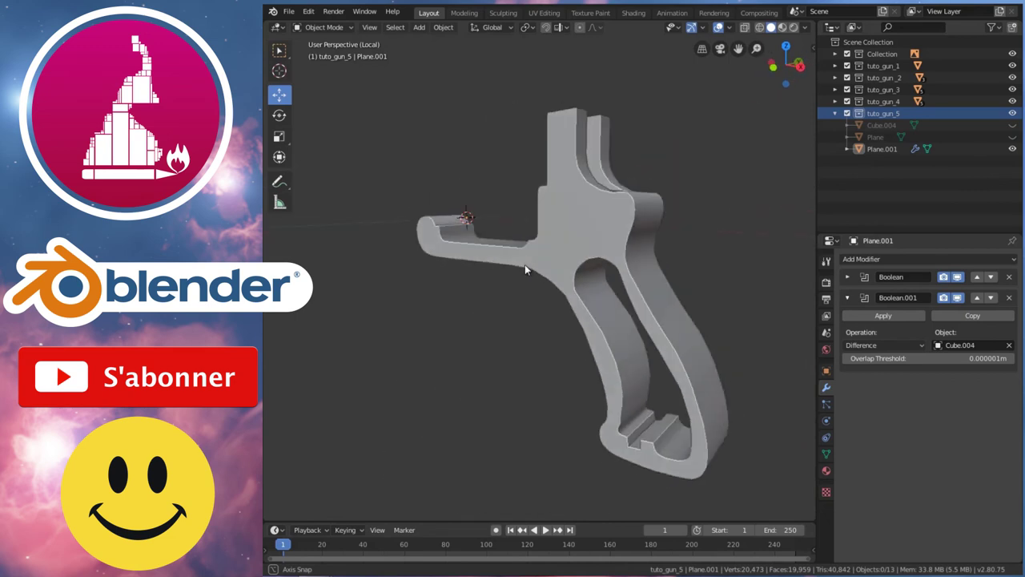
mouse_move(525, 269)
middle_down()
mouse_move(355, 283)
mouse_move(548, 235)
middle_up()
mouse_move(682, 236)
middle_down()
mouse_move(458, 237)
mouse_move(541, 231)
middle_up()
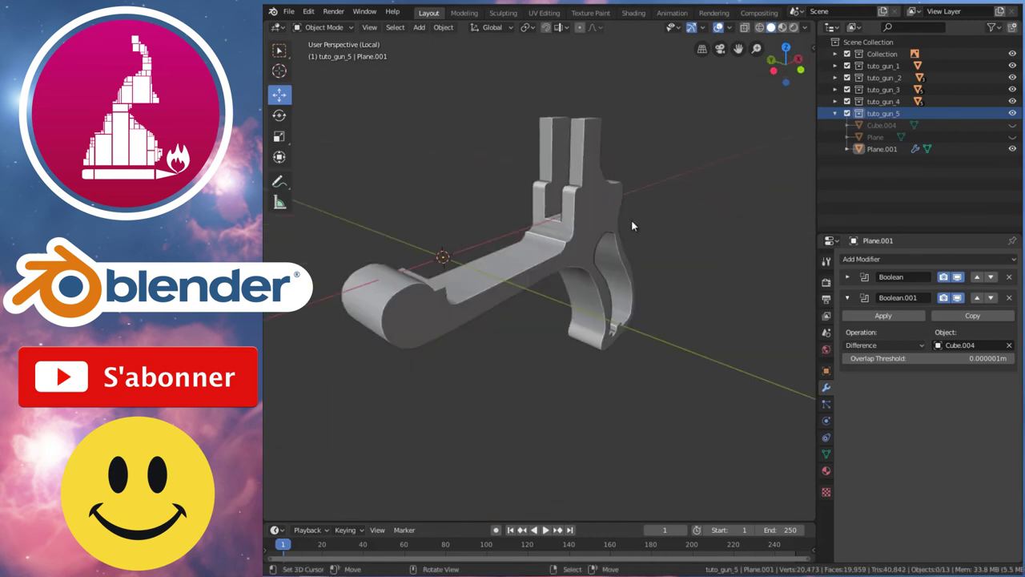
mouse_move(657, 210)
middle_down()
mouse_move(699, 224)
mouse_move(555, 224)
mouse_move(576, 247)
middle_up()
click(577, 247)
key(Tab)
middle_drag(665, 261, 520, 262)
middle_drag(654, 253, 625, 264)
key(Tab)
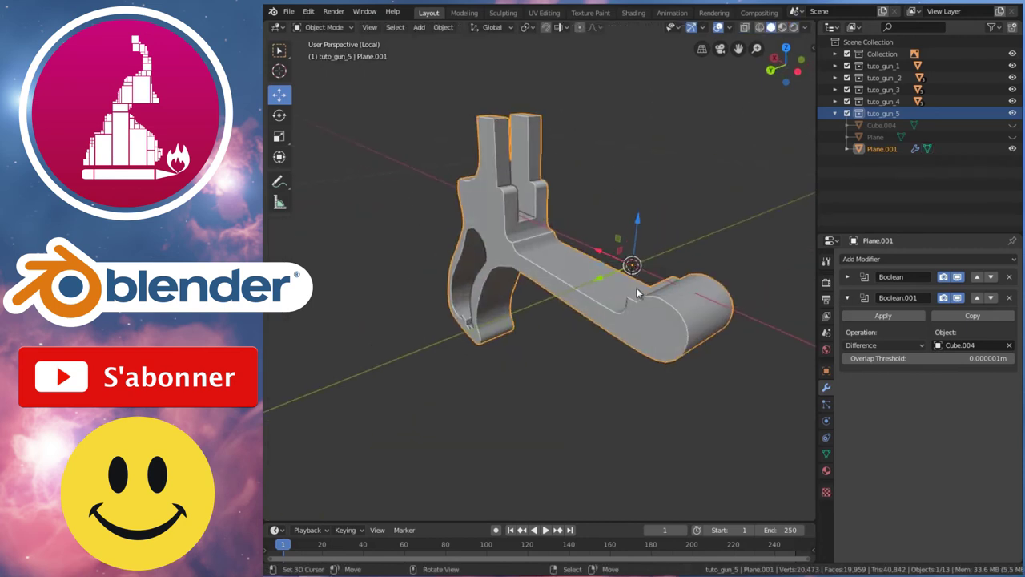
Add a Bevel modifier to Plane.001, limited by Angle at 30°, with width 0.001m.
click(846, 298)
click(855, 258)
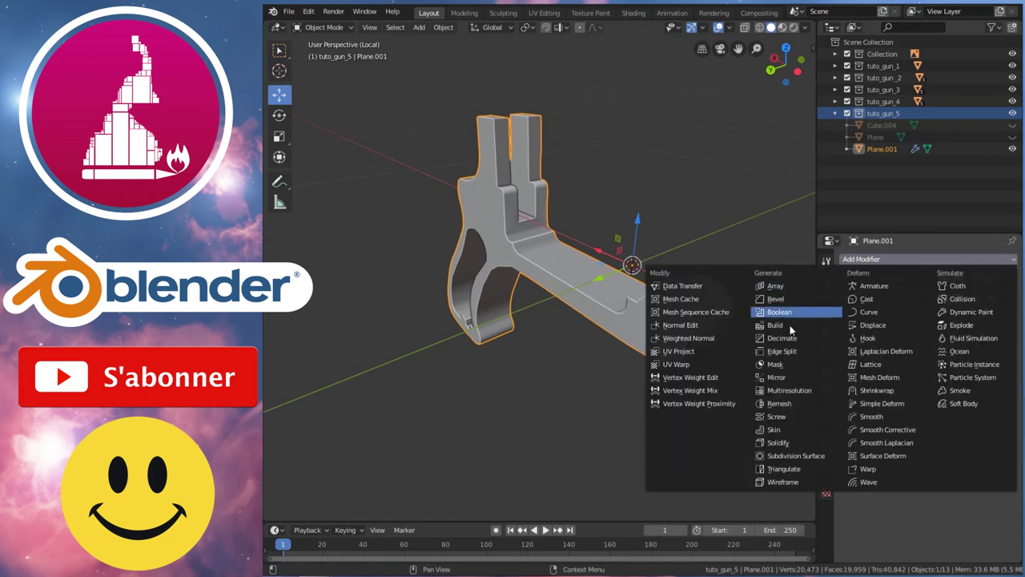
click(782, 301)
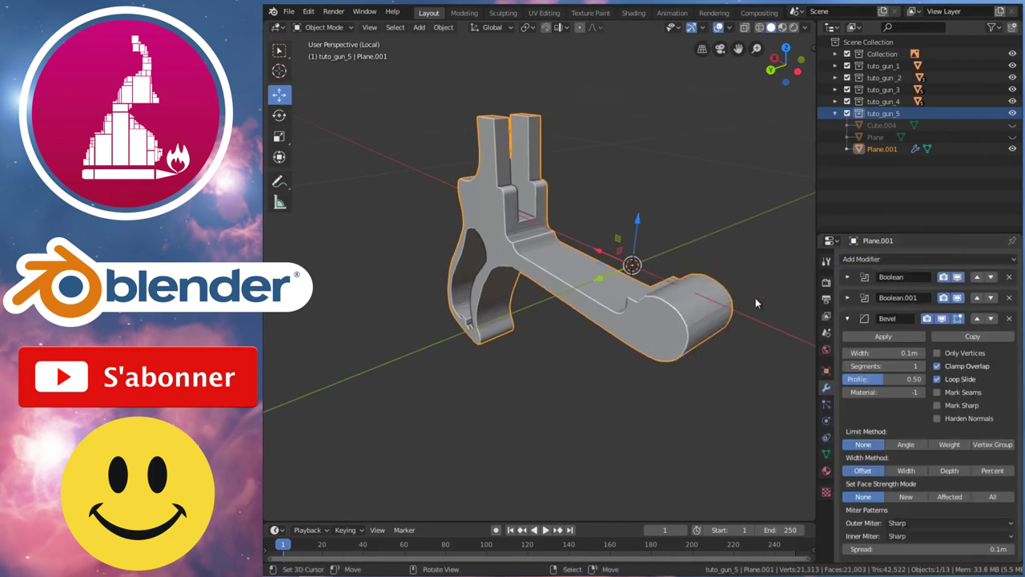
mouse_move(712, 293)
middle_down()
mouse_move(623, 298)
mouse_move(691, 224)
mouse_move(509, 230)
middle_up()
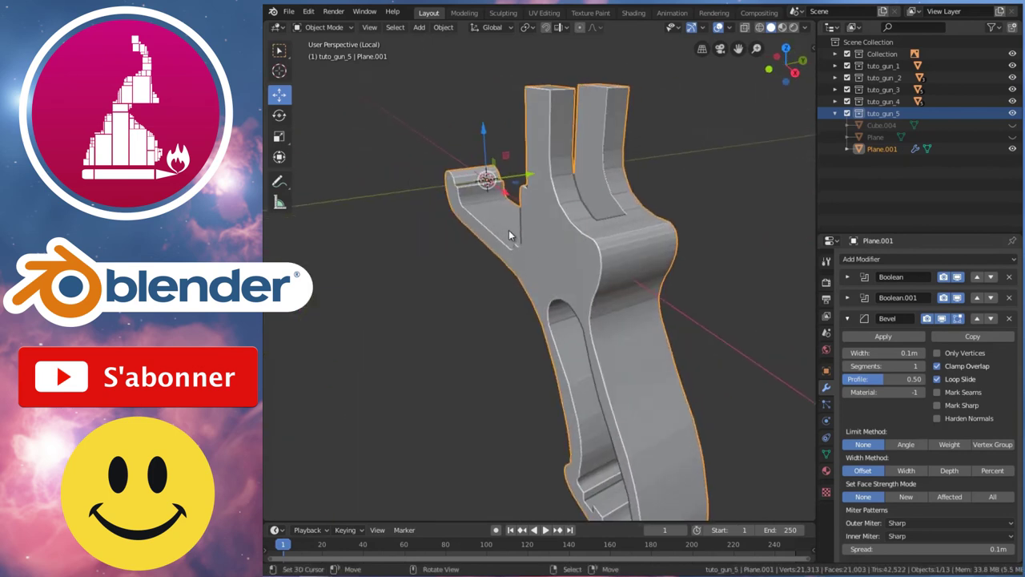
click(906, 445)
mouse_move(657, 221)
middle_down()
mouse_move(617, 246)
mouse_move(654, 183)
middle_up()
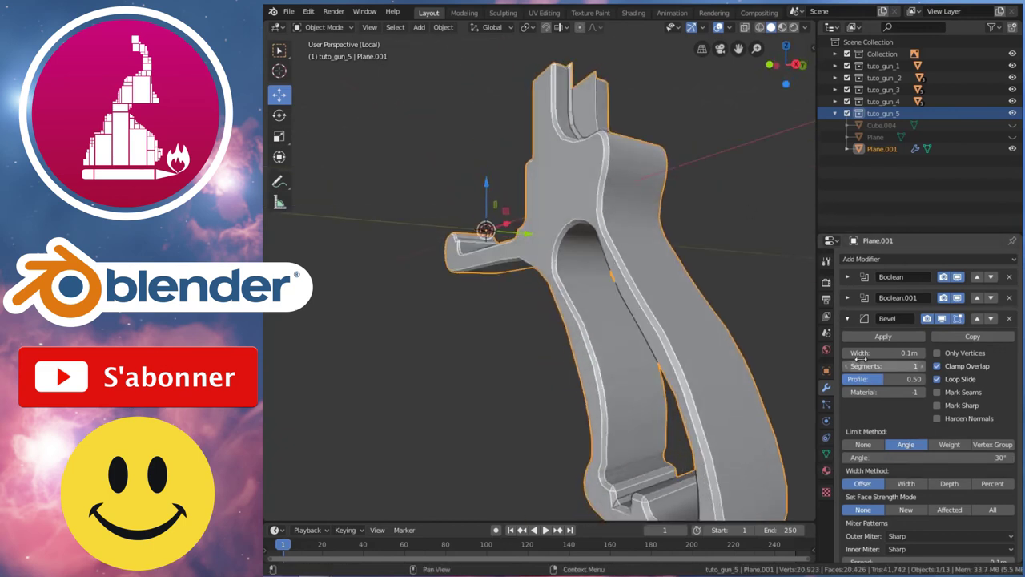
drag(856, 353, 755, 355)
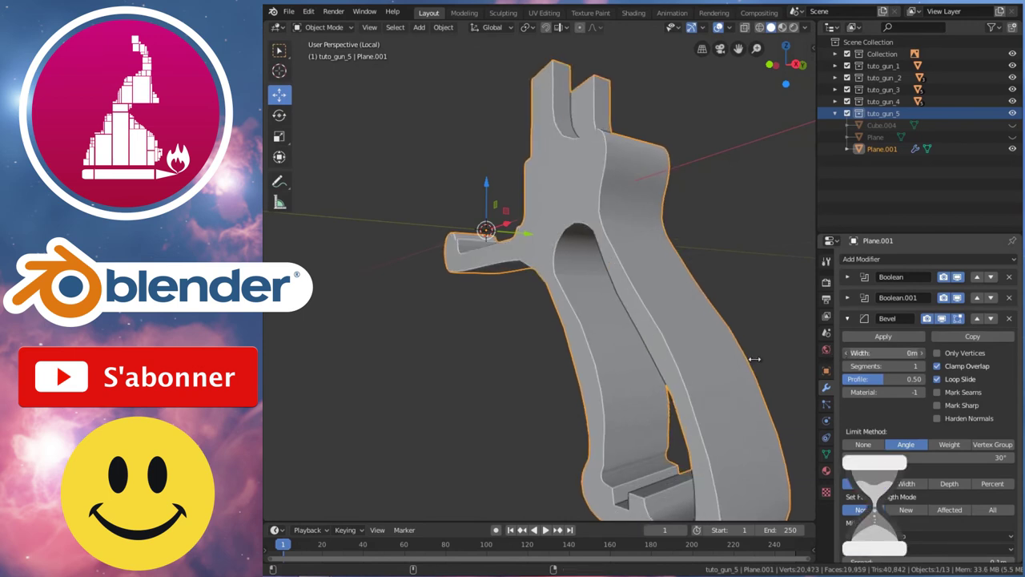
mouse_move(688, 224)
middle_down()
mouse_move(666, 303)
mouse_move(695, 291)
mouse_move(631, 278)
mouse_move(683, 264)
mouse_move(535, 299)
mouse_move(585, 274)
mouse_move(555, 284)
mouse_move(664, 320)
mouse_move(641, 229)
mouse_move(595, 280)
mouse_move(634, 417)
mouse_move(760, 264)
middle_up()
scroll(632, 278, up, 3)
scroll(561, 266, down, 3)
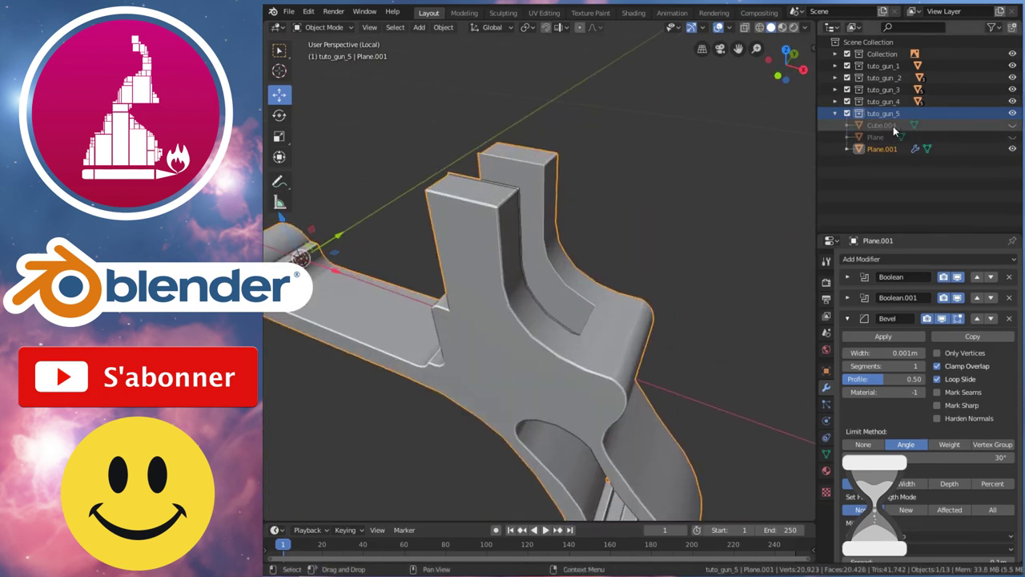
Exit local view and give Cube.004 a Bevel modifier 0.001m wide.
key(KP_Divide)
scroll(597, 260, up, 5)
click(559, 221)
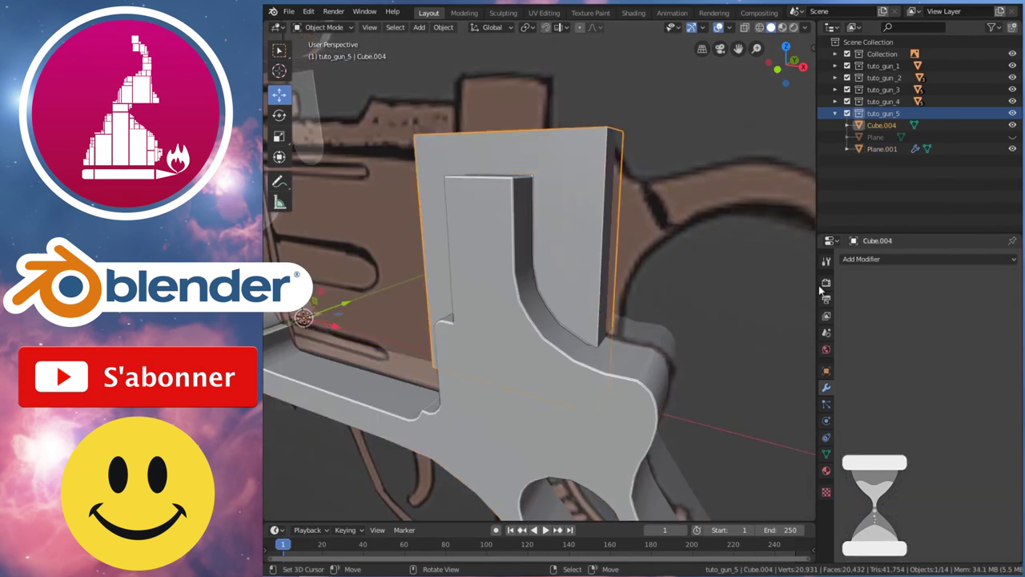
click(927, 258)
click(774, 298)
drag(881, 310, 849, 310)
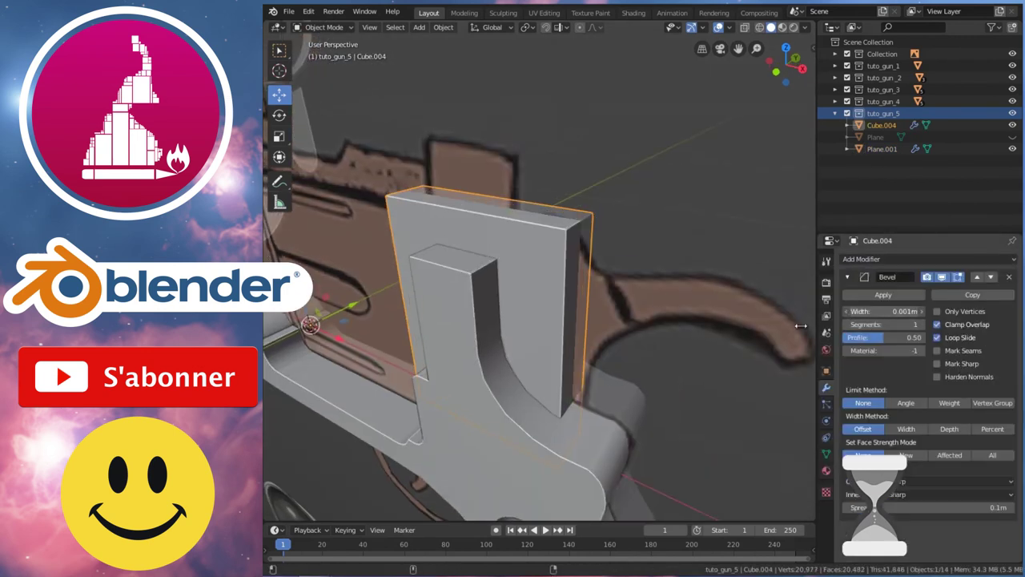
Isolate Plane.001, delete its Bevel modifier, then return to the full scene in front view.
click(779, 340)
key(KP_Divide)
mouse_move(668, 280)
middle_down()
mouse_move(648, 304)
mouse_move(641, 251)
mouse_move(652, 210)
mouse_move(673, 216)
middle_up()
click(1008, 317)
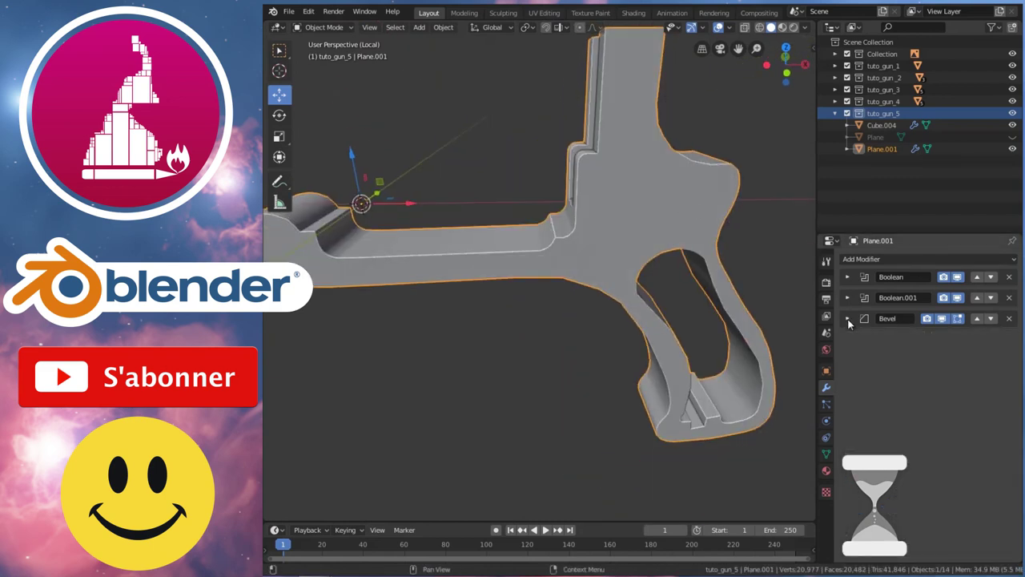
mouse_move(636, 180)
middle_down()
mouse_move(675, 210)
mouse_move(619, 221)
middle_up()
mouse_move(640, 278)
middle_down()
mouse_move(590, 271)
mouse_move(645, 264)
middle_up()
key(KP_Divide)
scroll(667, 244, down, 6)
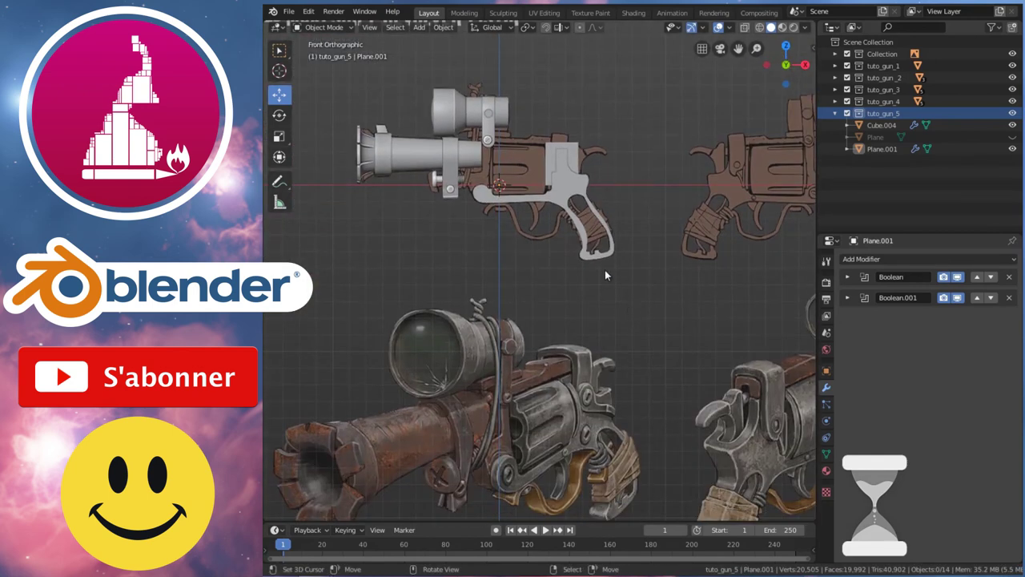
Isolate the grip Plane.001 and orbit to inspect it from below and around.
key(KP_Divide)
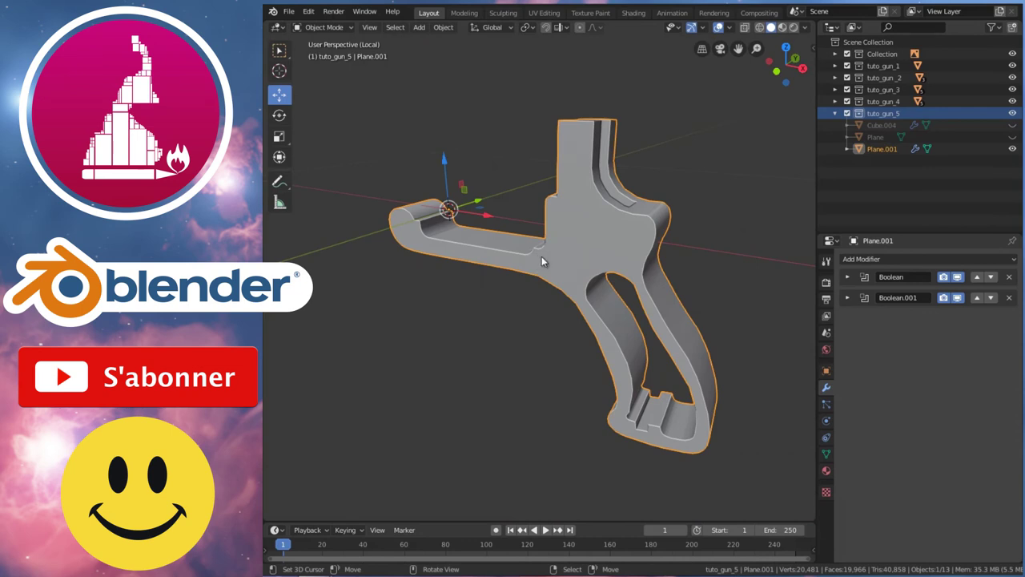
key(alt+a)
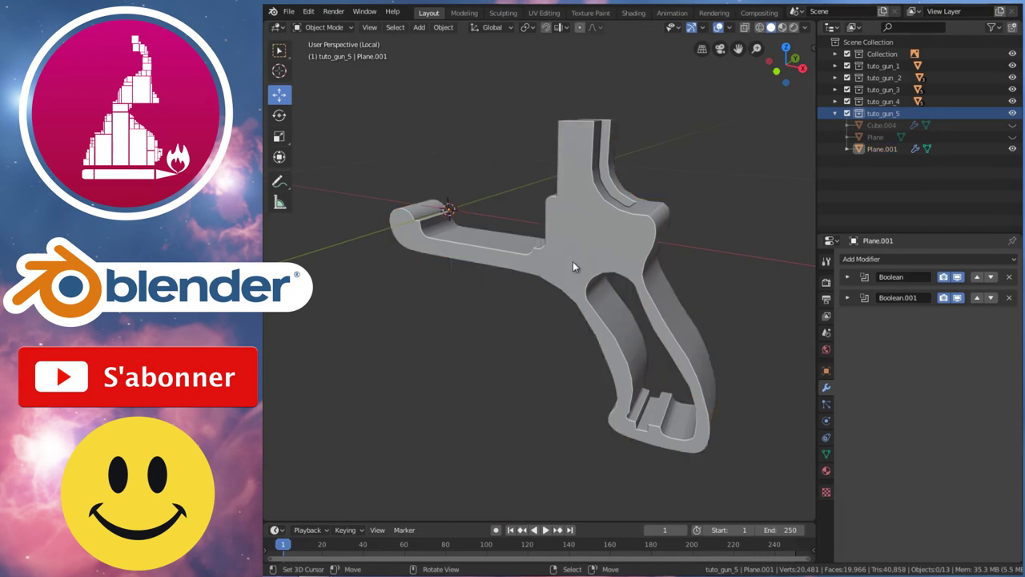
mouse_move(582, 243)
middle_down()
mouse_move(622, 276)
mouse_move(632, 272)
middle_up()
click(625, 271)
middle_drag(477, 291, 536, 294)
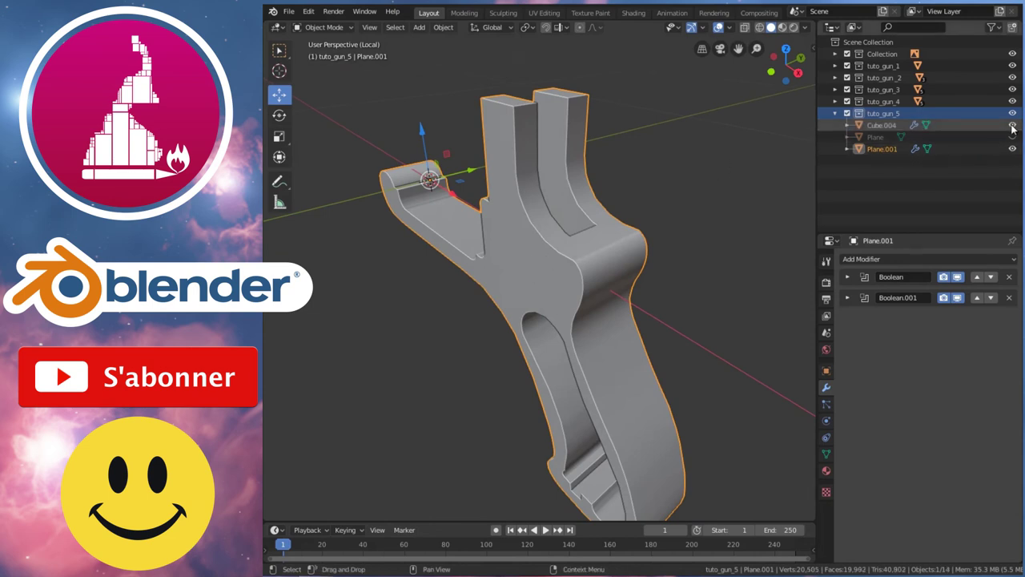
Select Cube.004, view it in isolation, and clear its Bevel modifier.
click(880, 125)
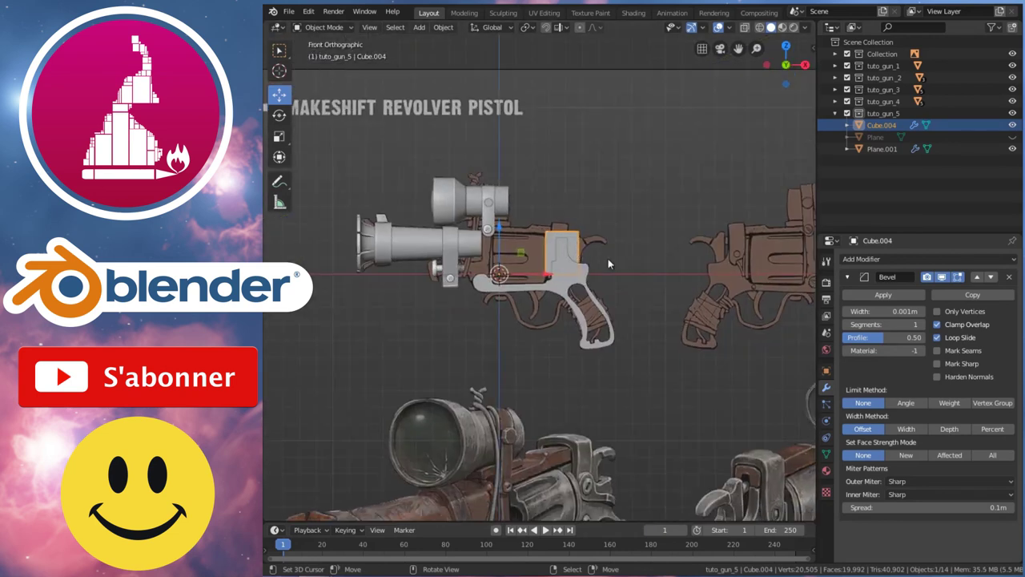
key(KP_Divide)
mouse_move(630, 269)
middle_down()
mouse_move(588, 294)
mouse_move(597, 278)
middle_up()
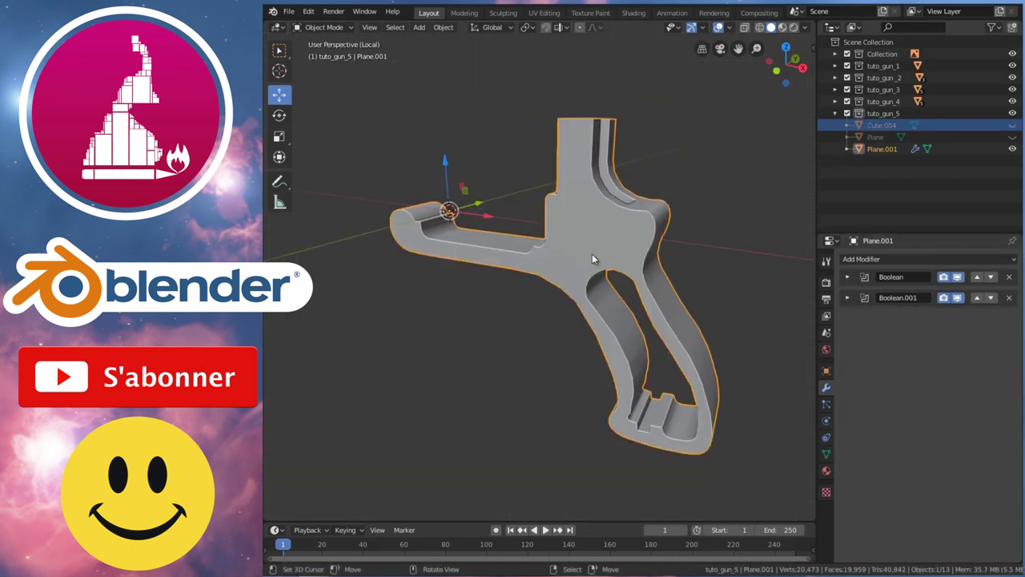
mouse_move(660, 222)
middle_down()
mouse_move(596, 237)
mouse_move(597, 225)
mouse_move(588, 283)
middle_up()
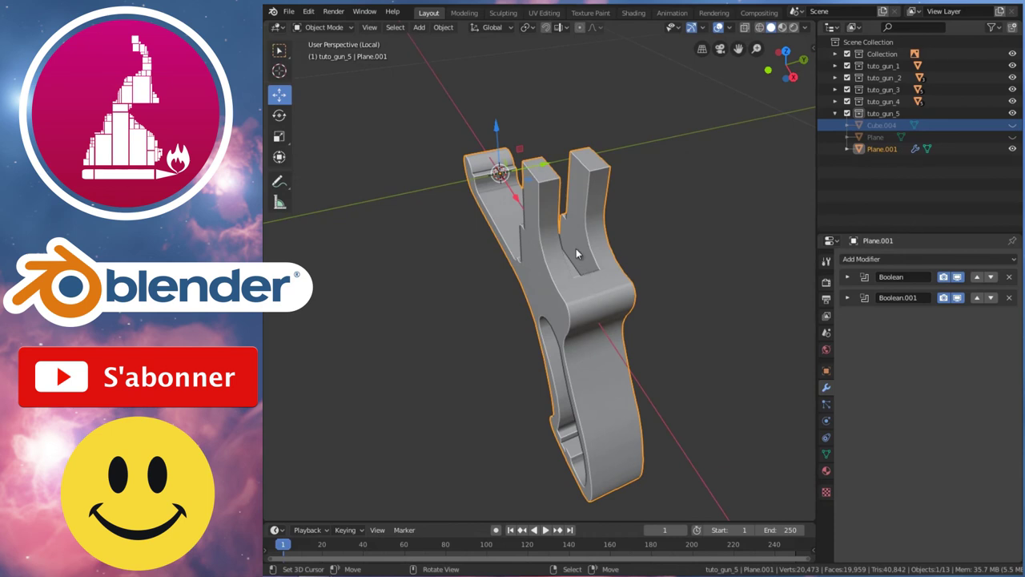
mouse_move(590, 342)
middle_down()
mouse_move(611, 319)
mouse_move(618, 359)
middle_up()
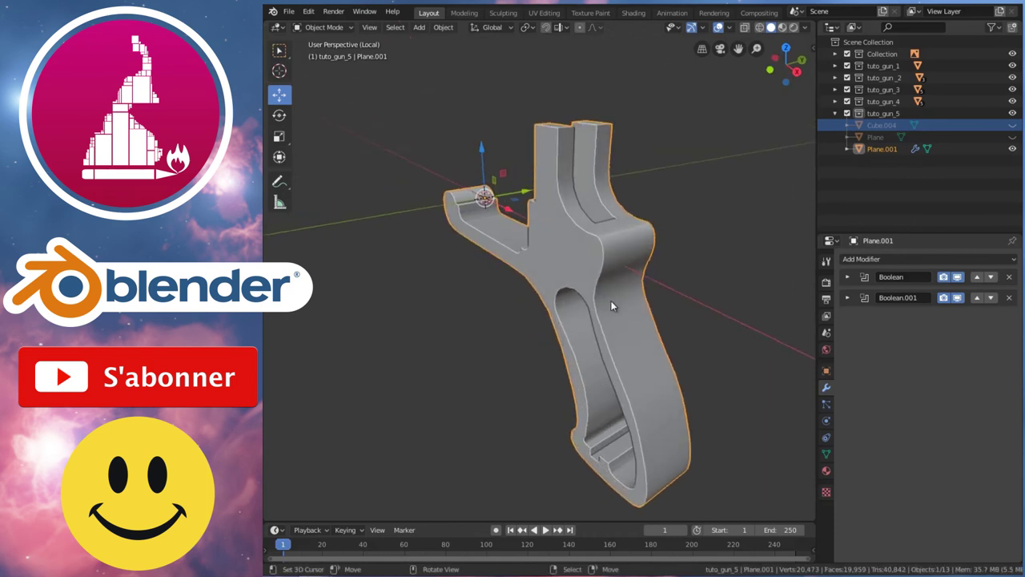
click(1011, 129)
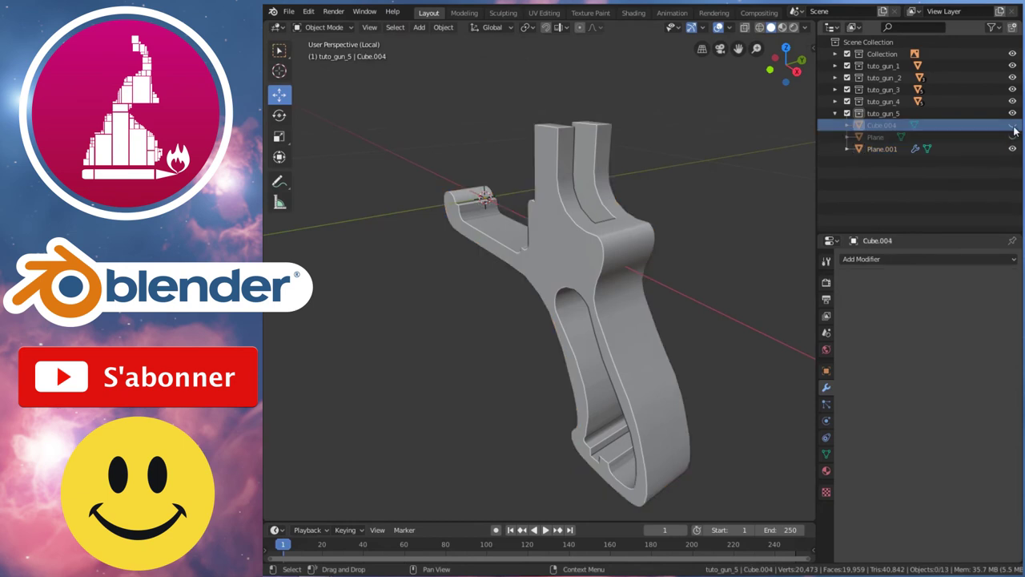
Unhide the cutter box Cube.004 and isolate it in a perspective view.
click(1012, 127)
key(KP_1)
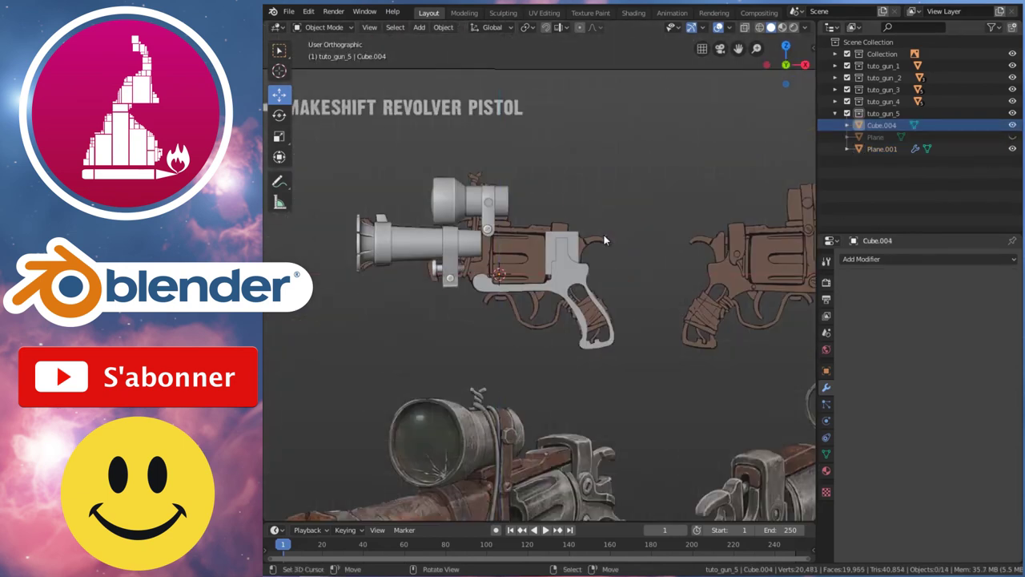
click(578, 240)
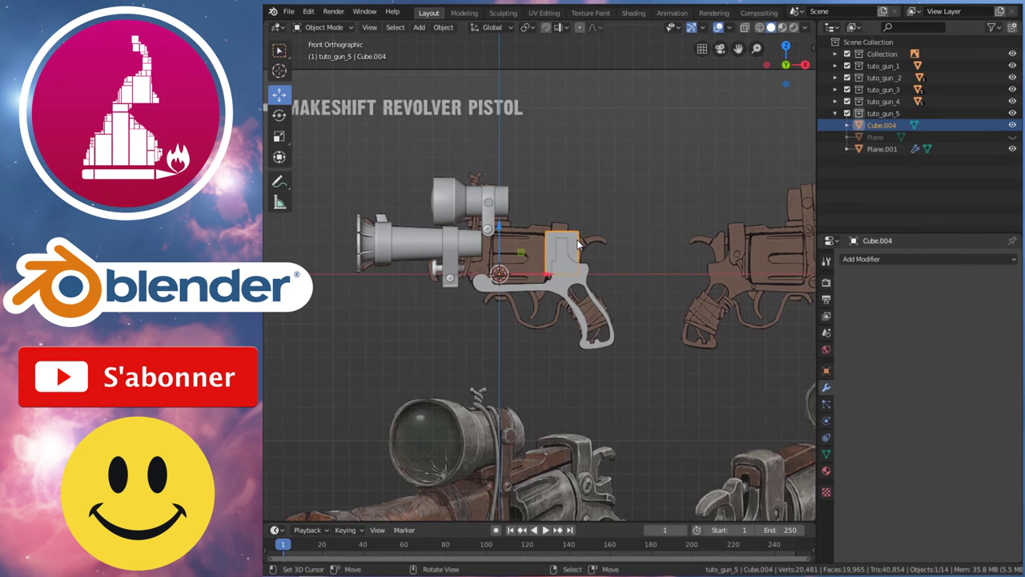
key(KP_Divide)
middle_drag(588, 248, 553, 289)
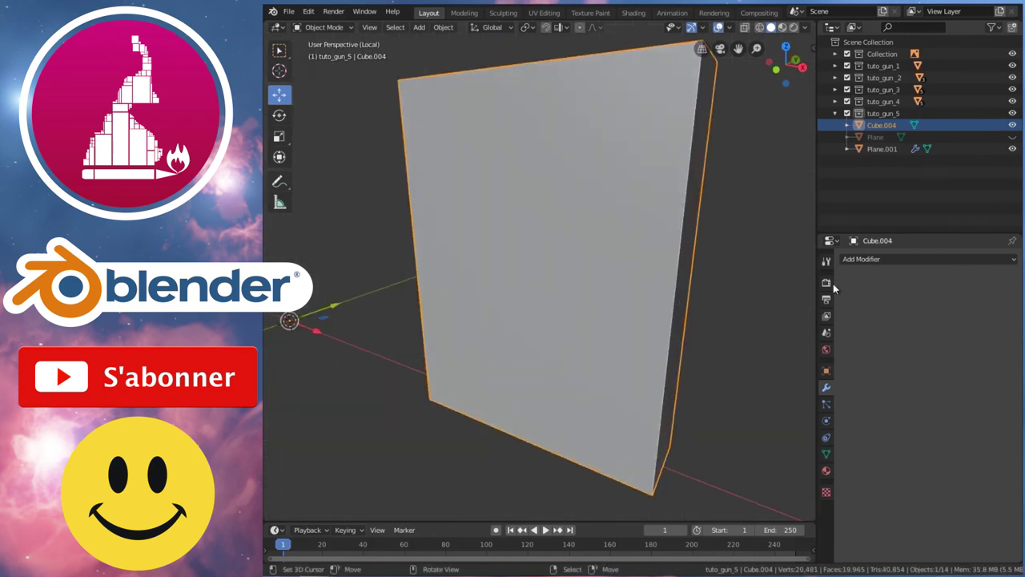
Add a Bevel modifier to Cube.004 and set its width to 0.003m.
click(869, 259)
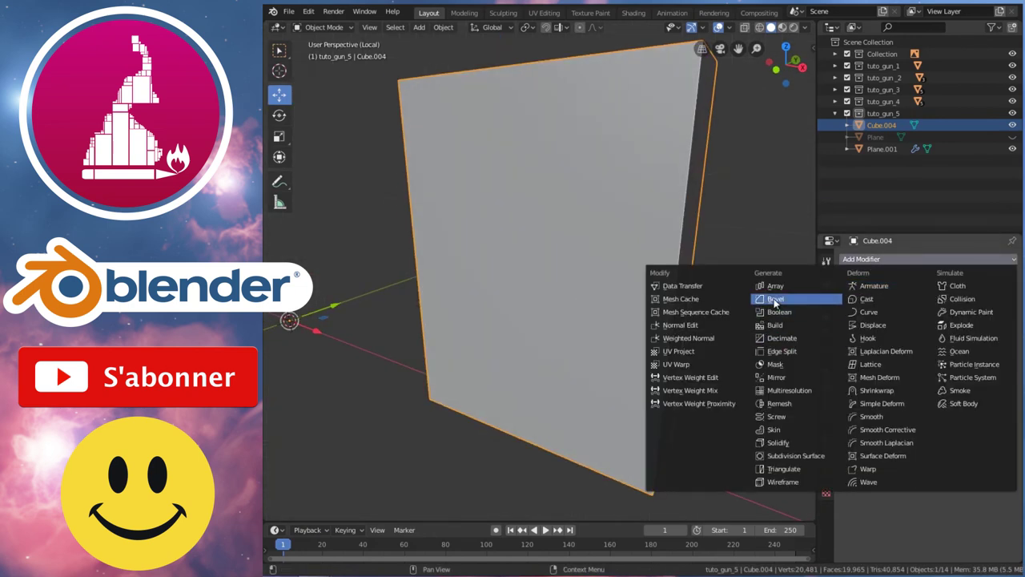
click(774, 298)
middle_drag(773, 299, 704, 305)
double_click(880, 311)
text(0.026)
key(Return)
drag(847, 312, 890, 311)
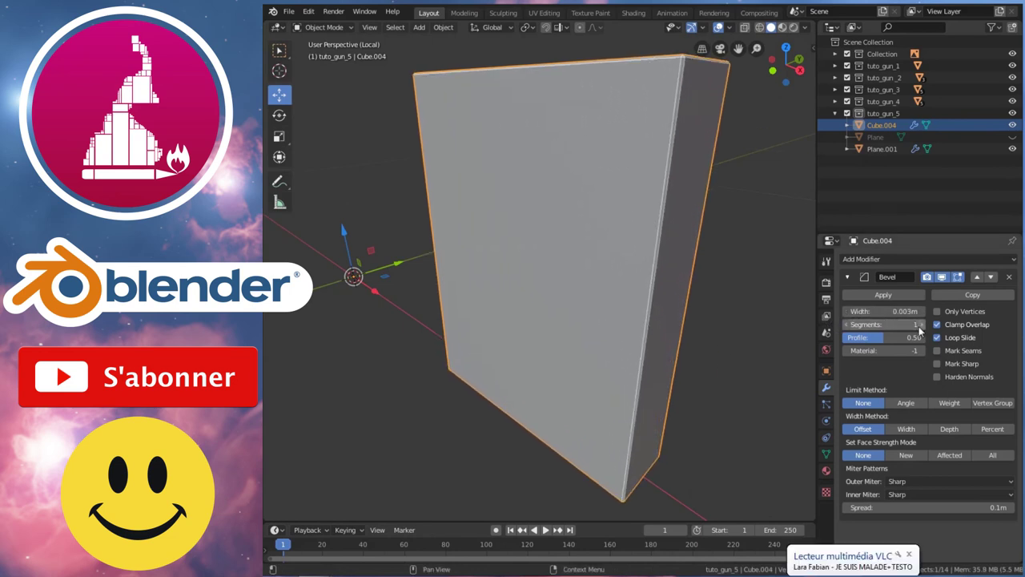
Raise the bevel to 3 segments and shade Cube.004 smooth.
drag(890, 324, 899, 324)
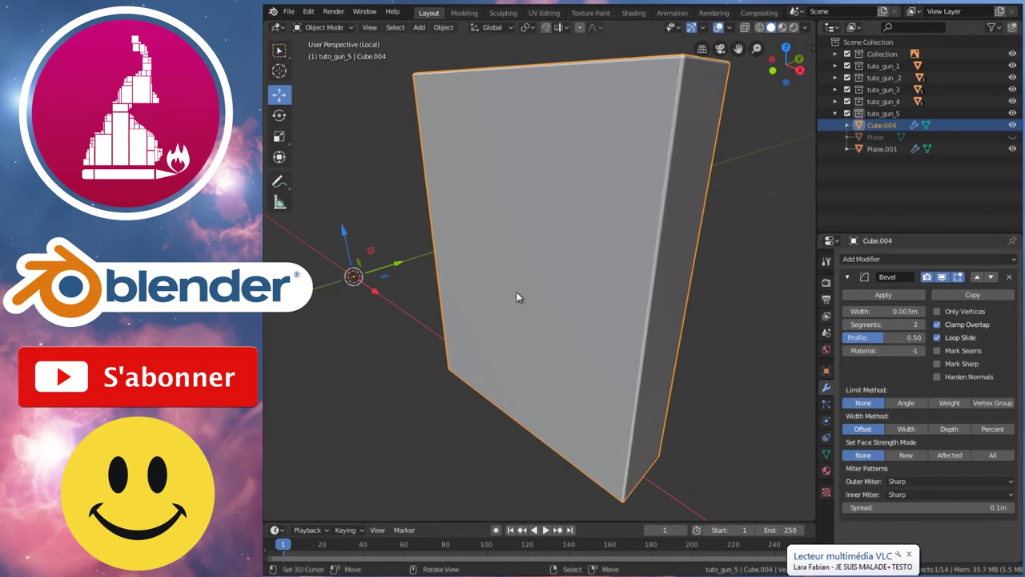
right_click(601, 270)
click(603, 270)
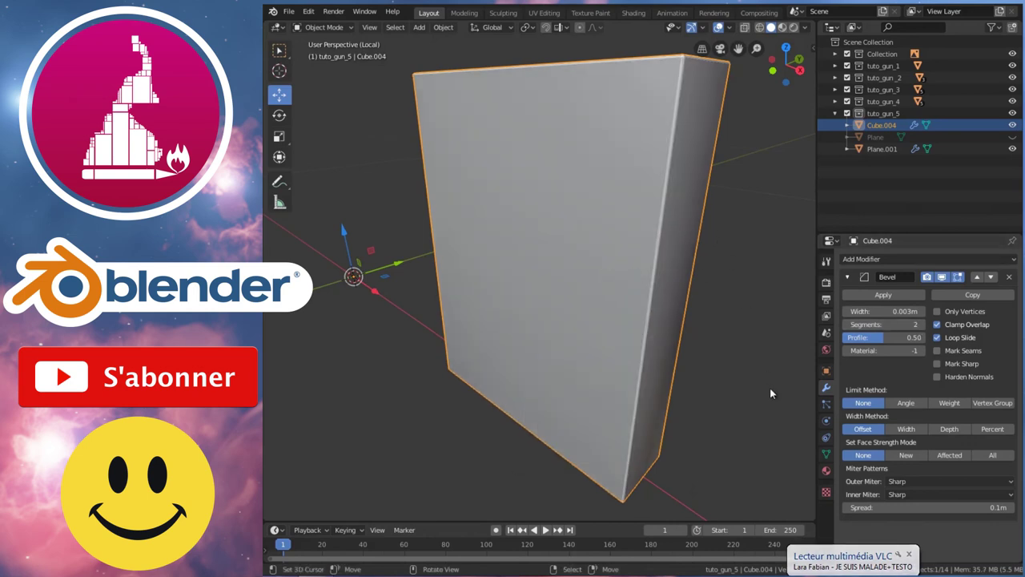
click(923, 324)
mouse_move(611, 295)
middle_down()
mouse_move(568, 252)
mouse_move(554, 277)
mouse_move(521, 289)
mouse_move(565, 282)
middle_up()
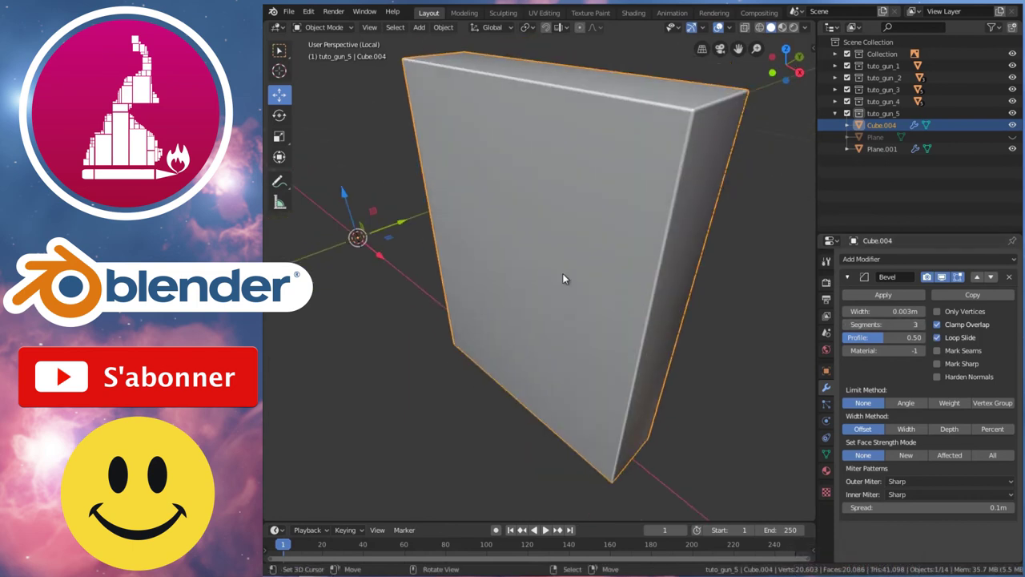
Return to the full gun scene and hide the cutter box Cube.004.
key(KP_Divide)
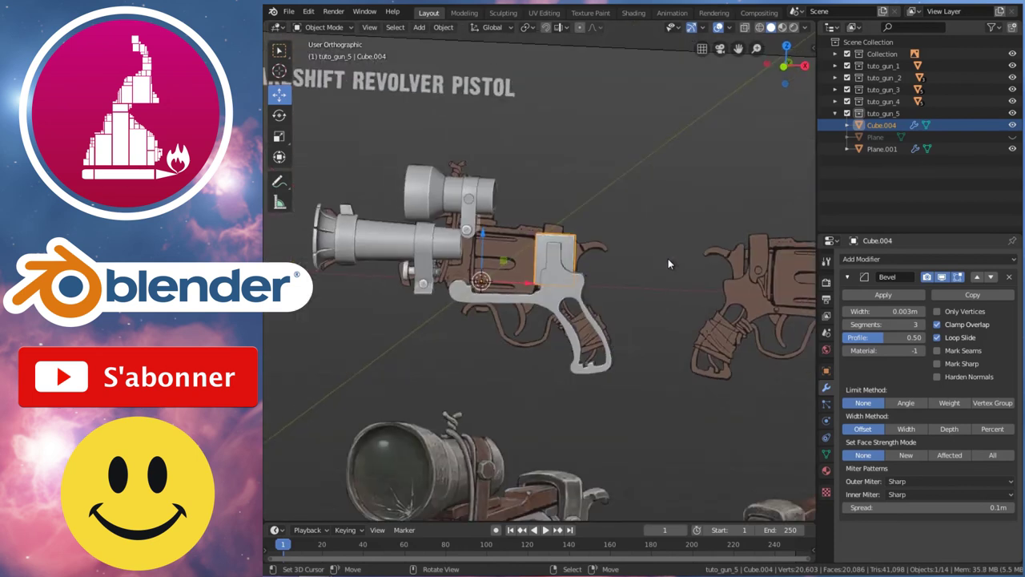
scroll(591, 279, up, 2)
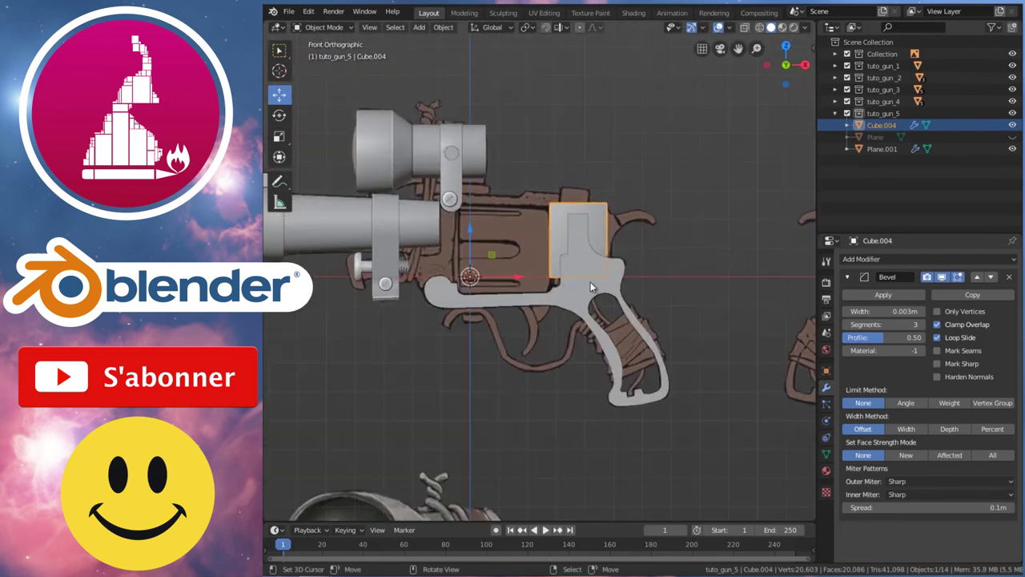
click(591, 279)
click(603, 240)
scroll(632, 258, up, 2)
key(h)
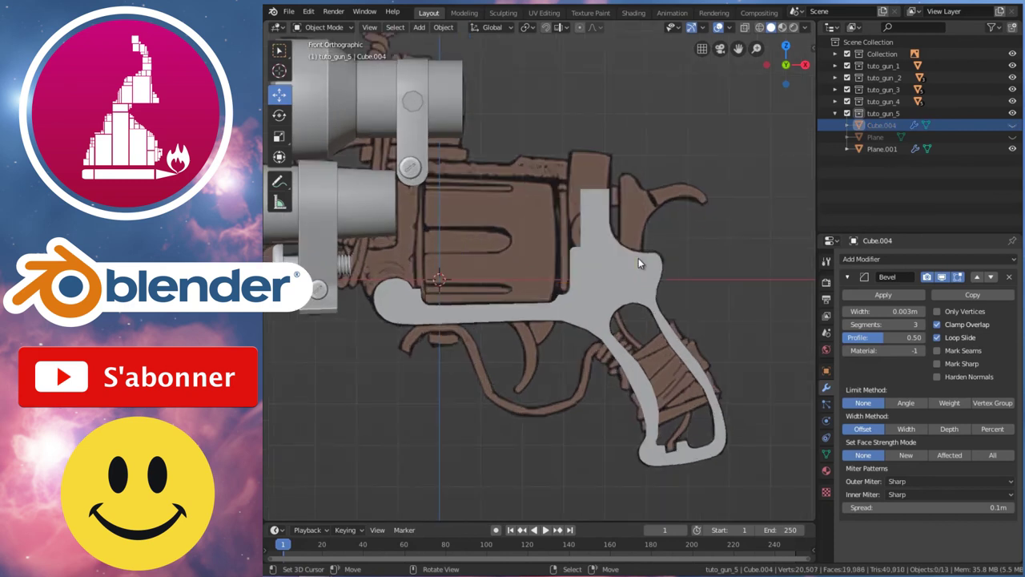
Isolate the grip Plane.001 and orbit to inspect its softened cut edges.
click(629, 278)
key(KP_Divide)
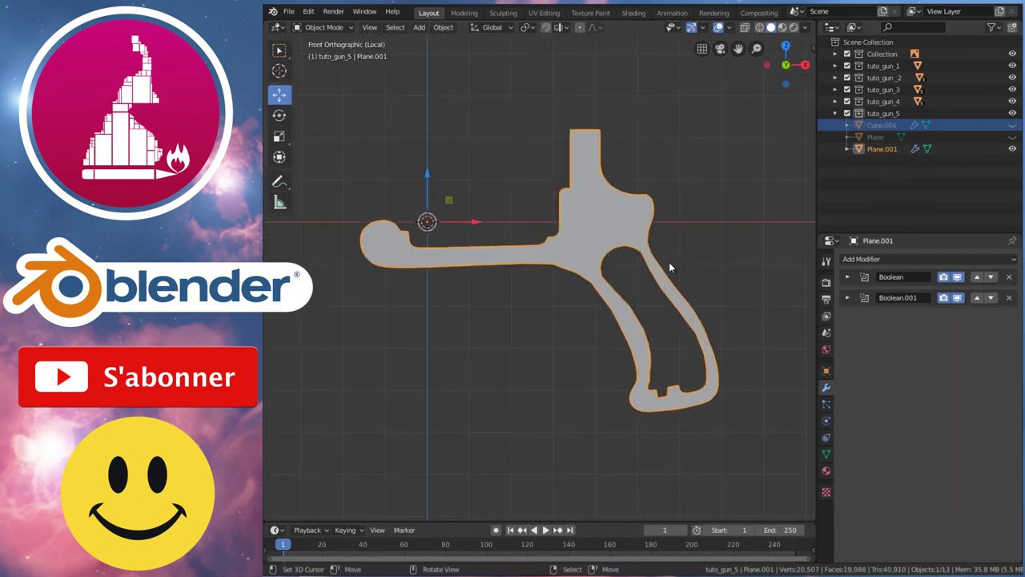
click(692, 195)
middle_drag(658, 208, 584, 282)
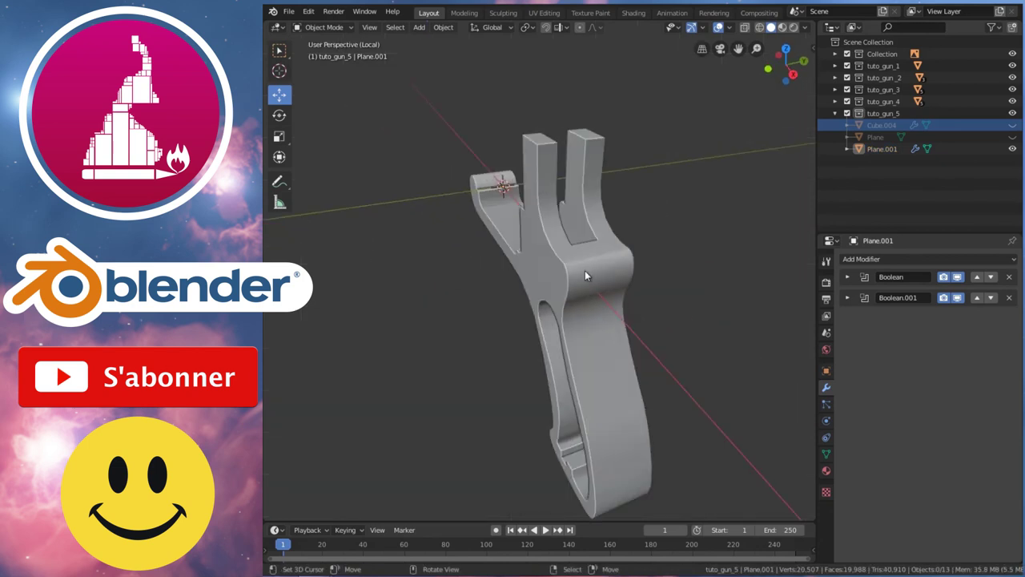
click(599, 280)
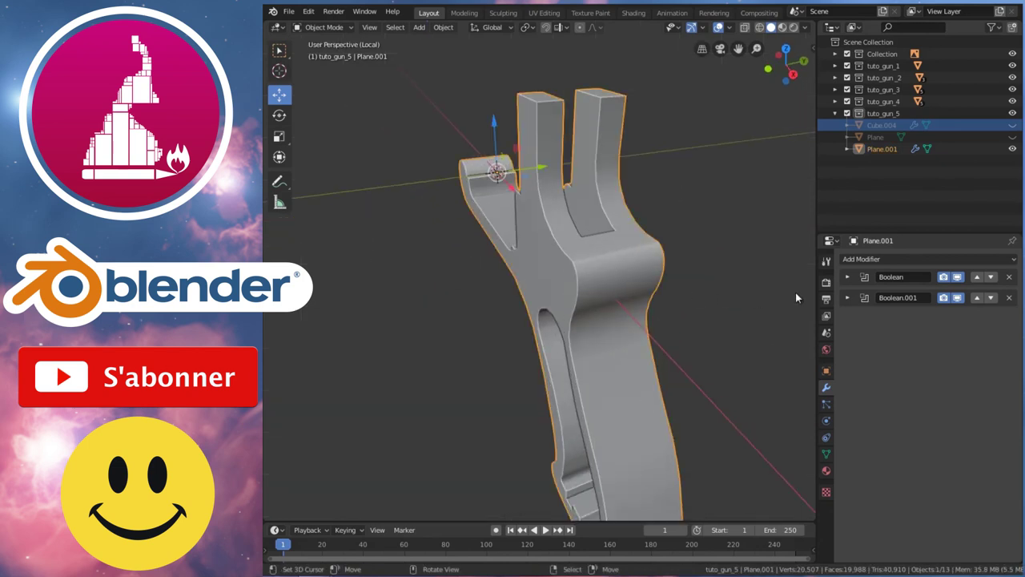
middle_drag(561, 263, 562, 255)
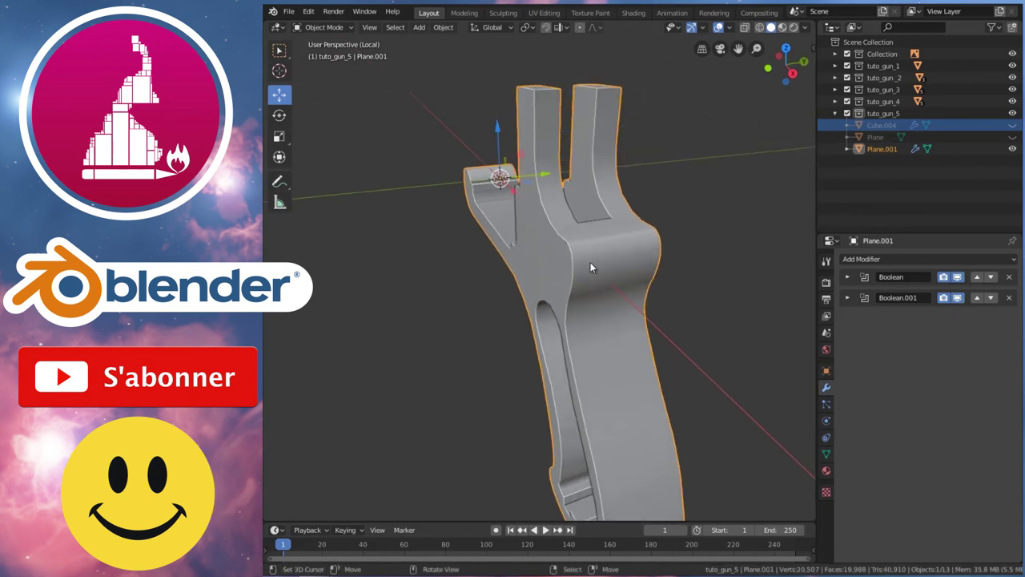
click(884, 260)
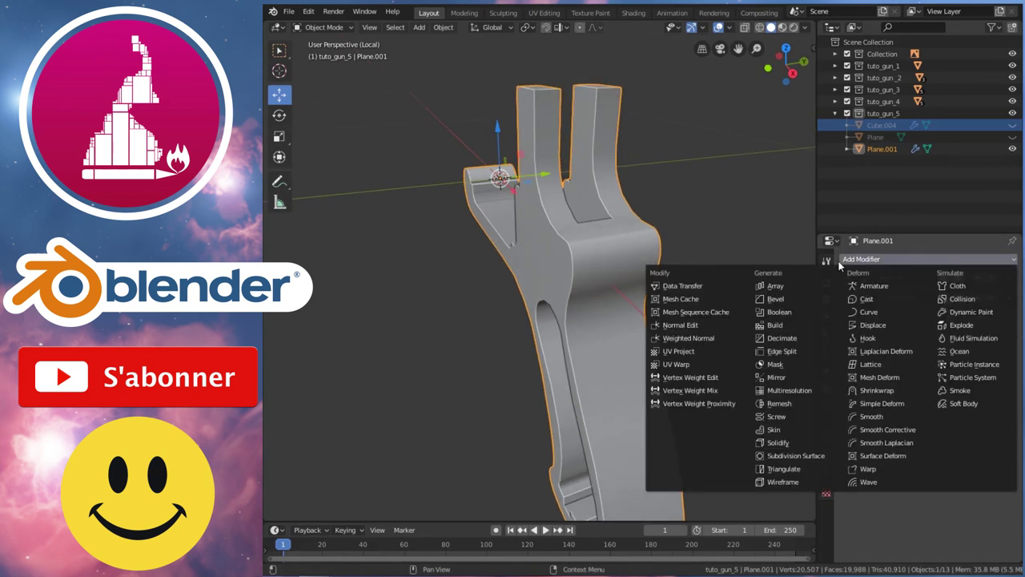
click(781, 301)
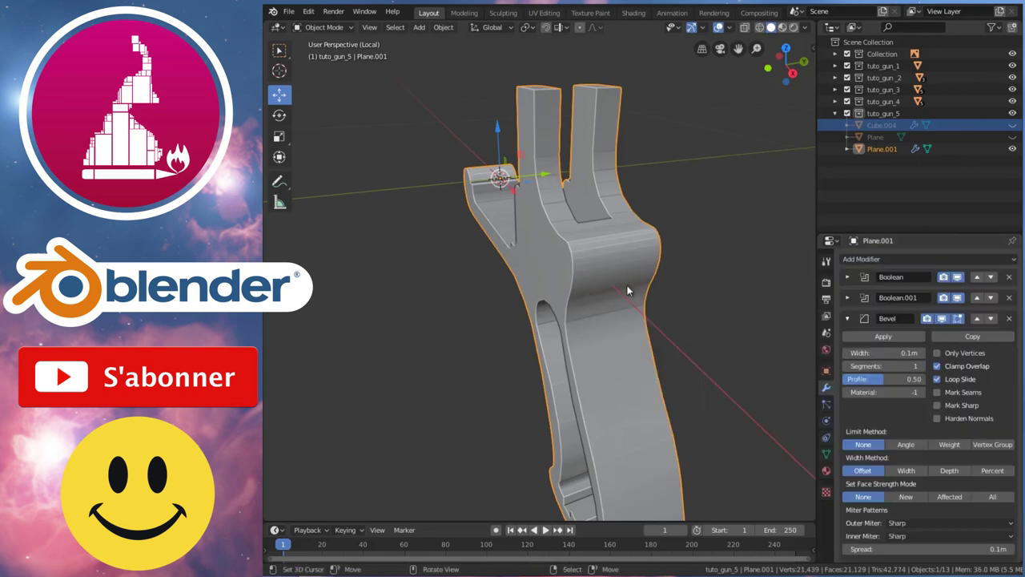
click(907, 445)
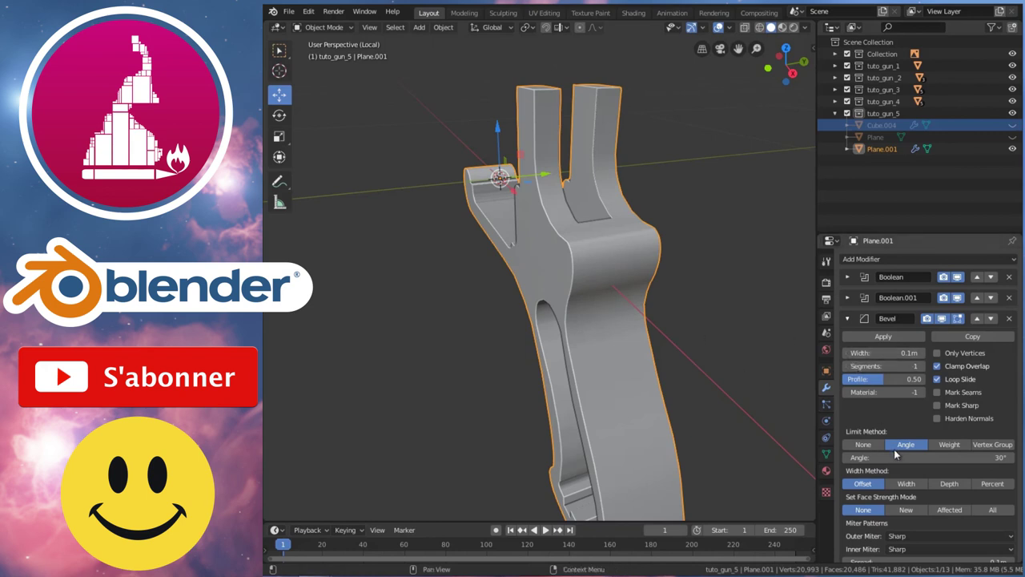
drag(869, 353, 875, 359)
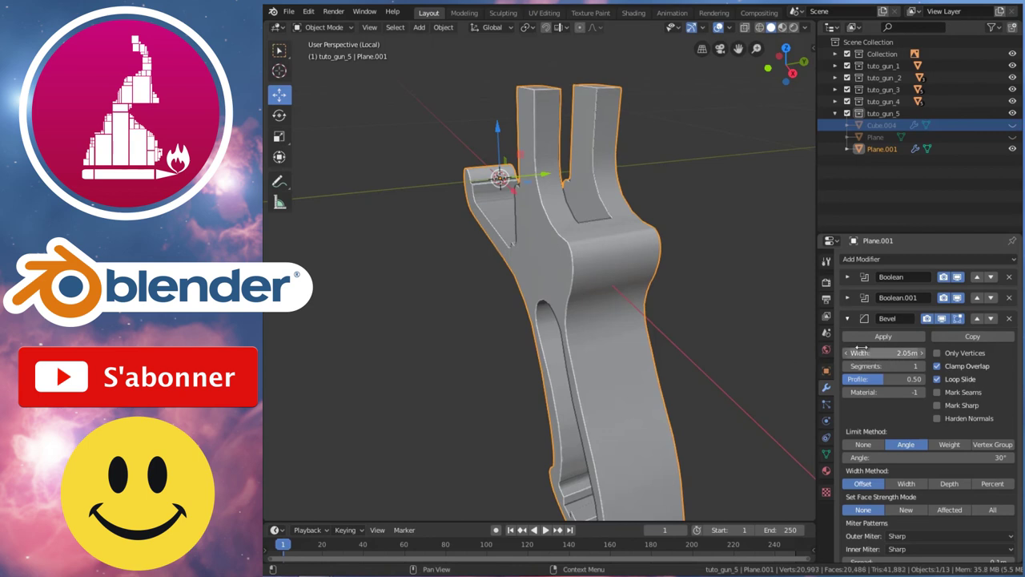
mouse_move(577, 341)
middle_down()
mouse_move(614, 329)
mouse_move(643, 288)
middle_up()
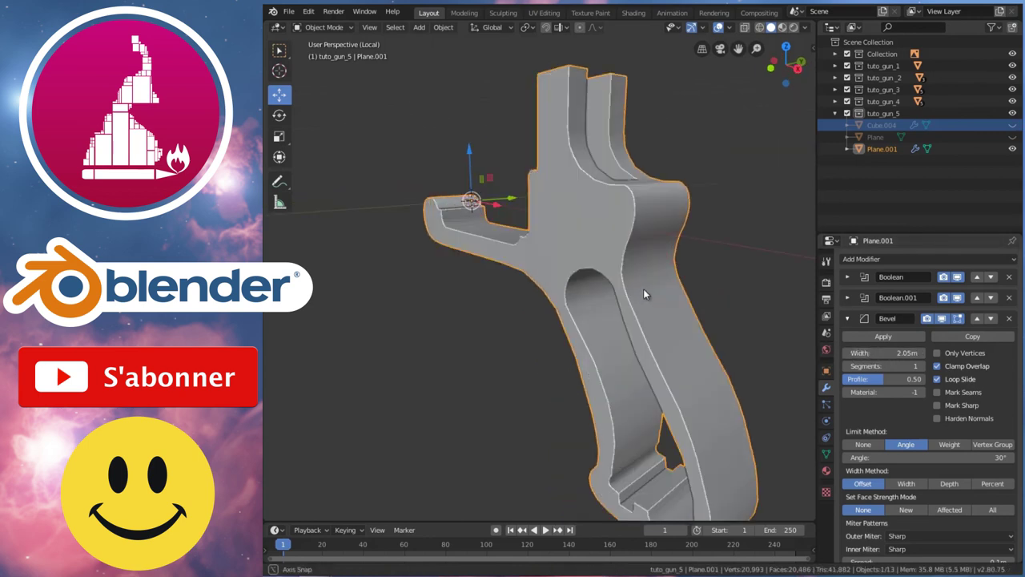
key(slash)
click(472, 260)
key(h)
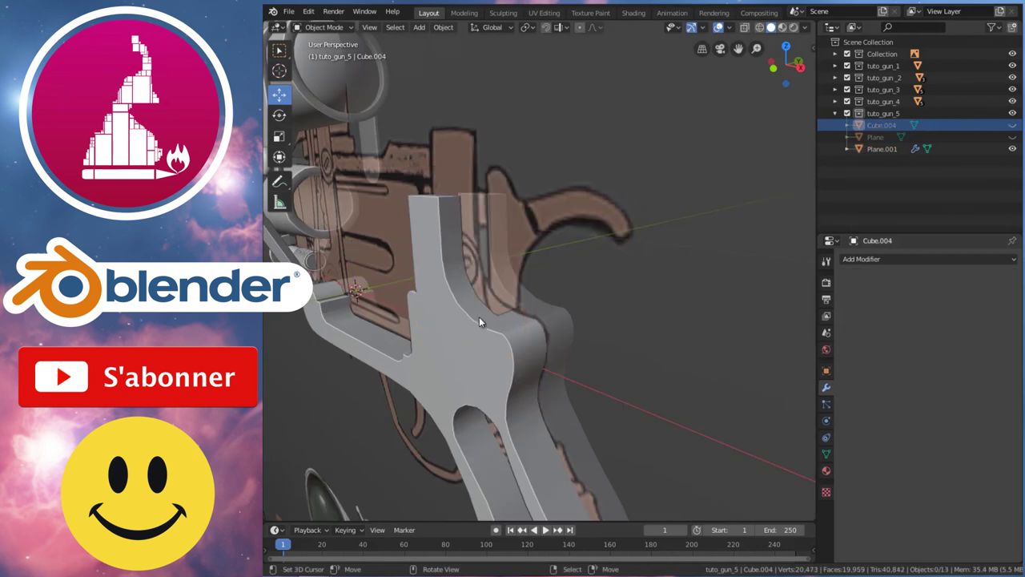
click(479, 317)
key(slash)
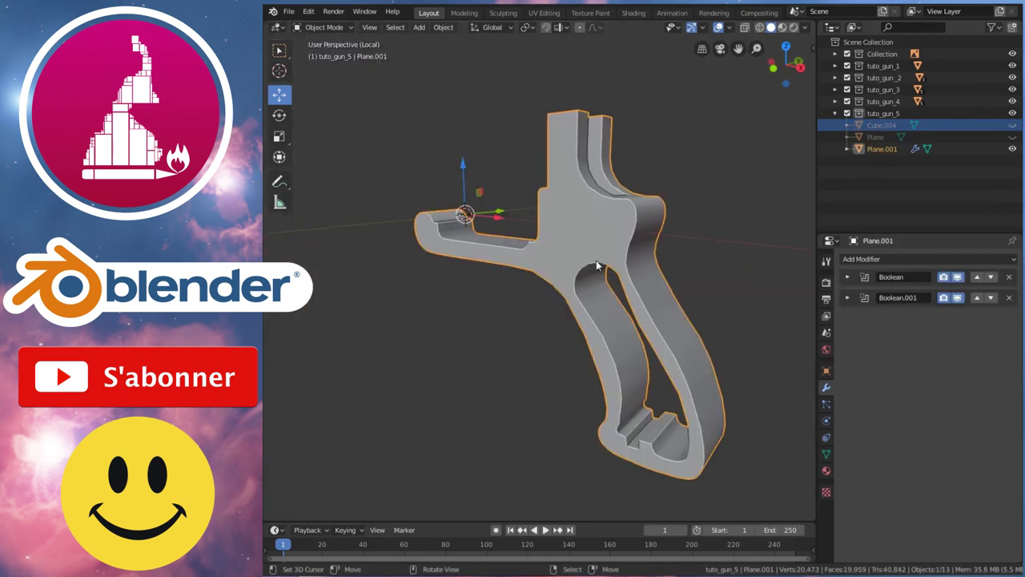
Orbit around the isolated grip, select Plane.001, and bring up the Add Modifier list.
mouse_move(609, 268)
middle_down()
mouse_move(623, 261)
mouse_move(597, 261)
mouse_move(643, 246)
mouse_move(601, 255)
mouse_move(670, 258)
middle_up()
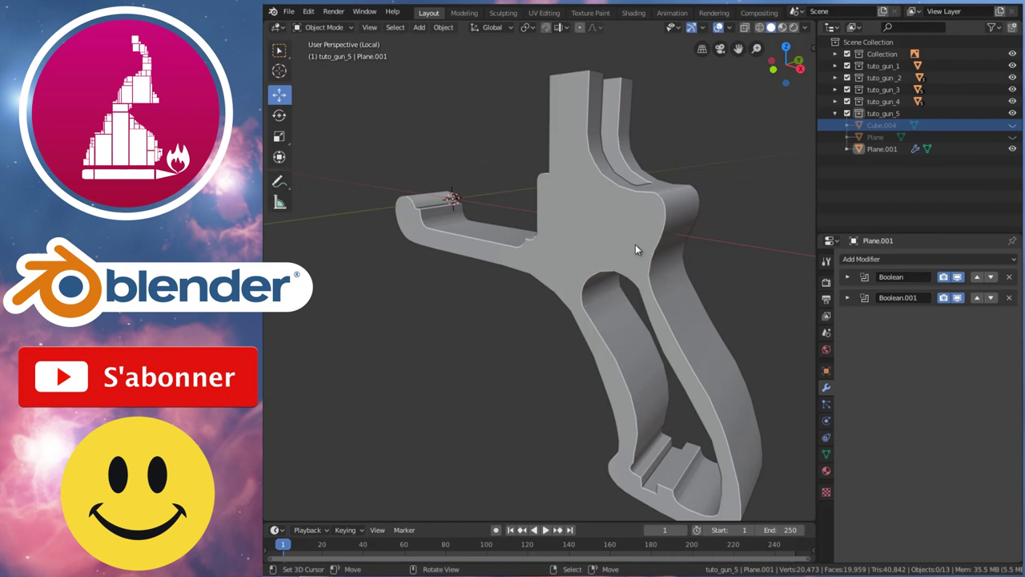
mouse_move(651, 248)
middle_down()
mouse_move(572, 270)
mouse_move(638, 264)
middle_up()
scroll(638, 264, up, 2)
click(671, 256)
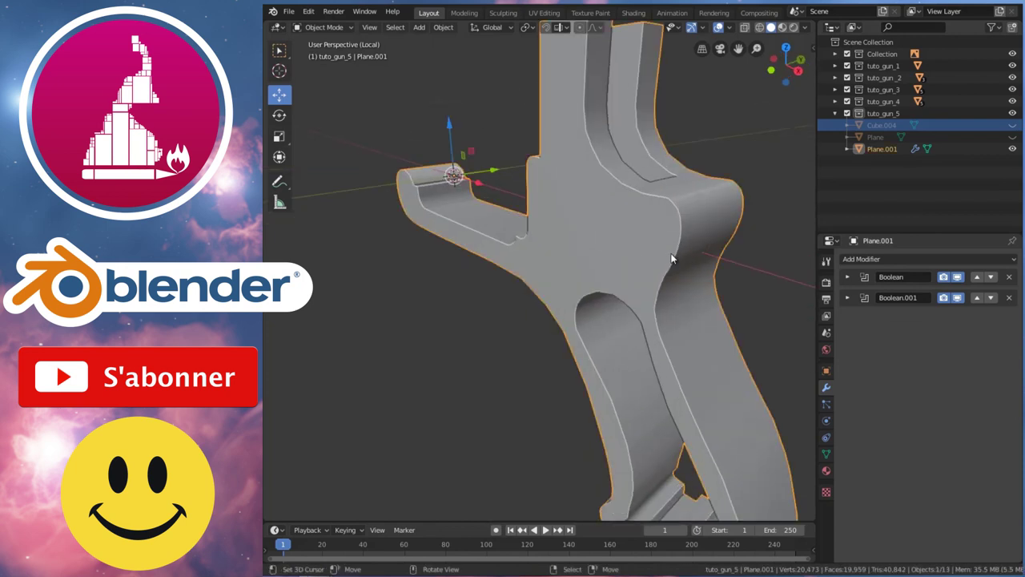
scroll(671, 255, down, 1)
scroll(680, 336, down, 1)
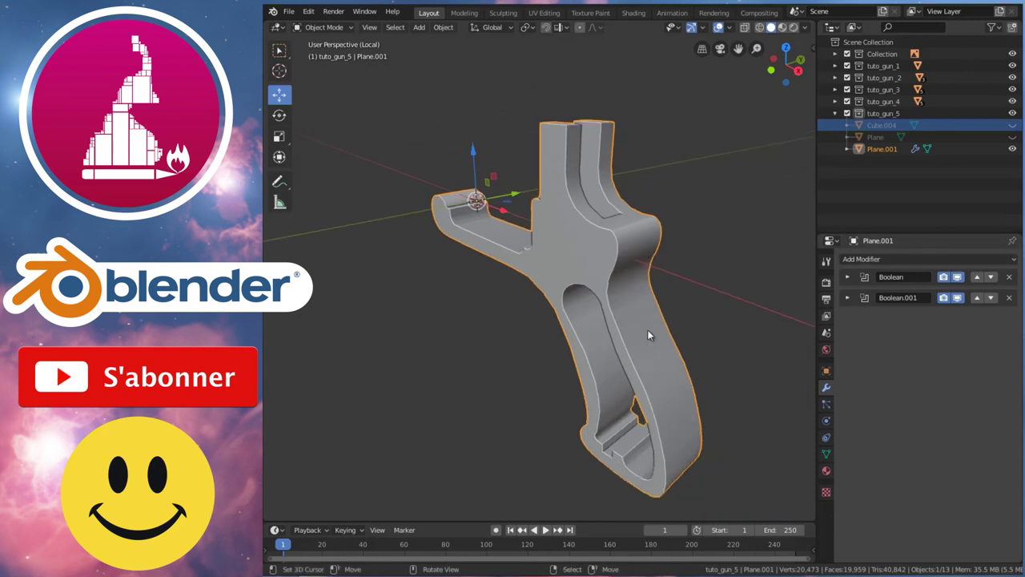
click(860, 260)
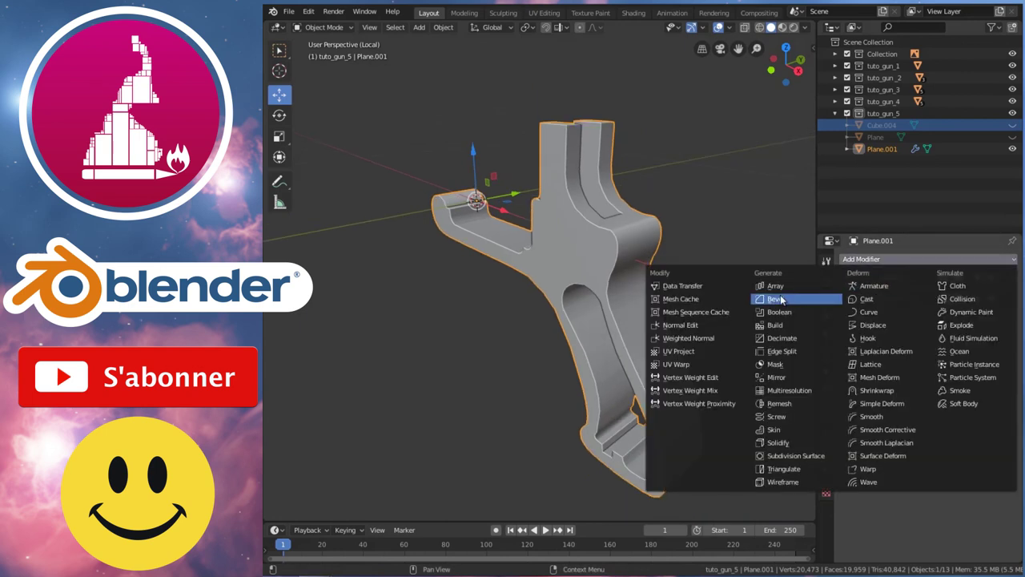
click(781, 298)
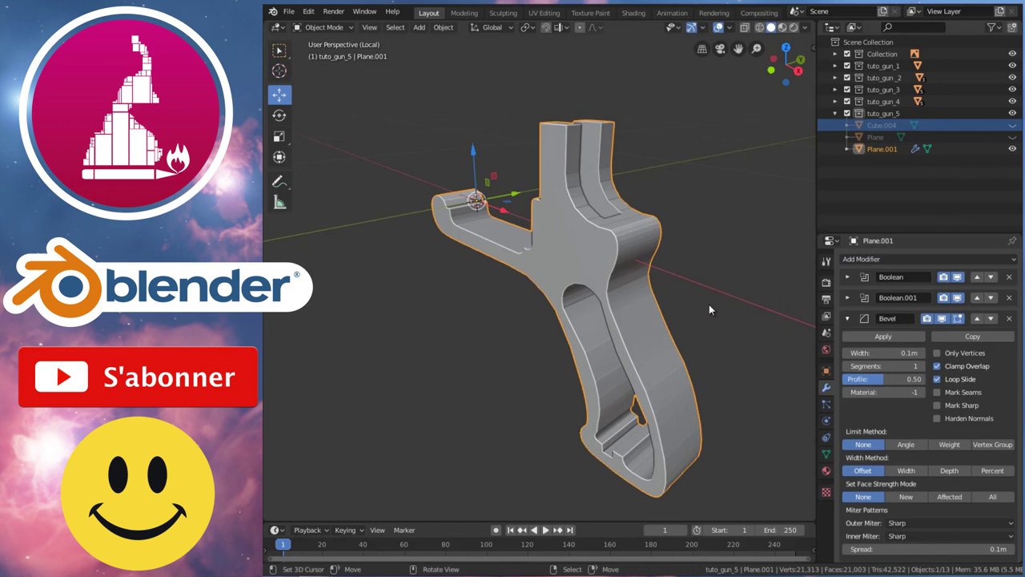
middle_drag(671, 279, 638, 294)
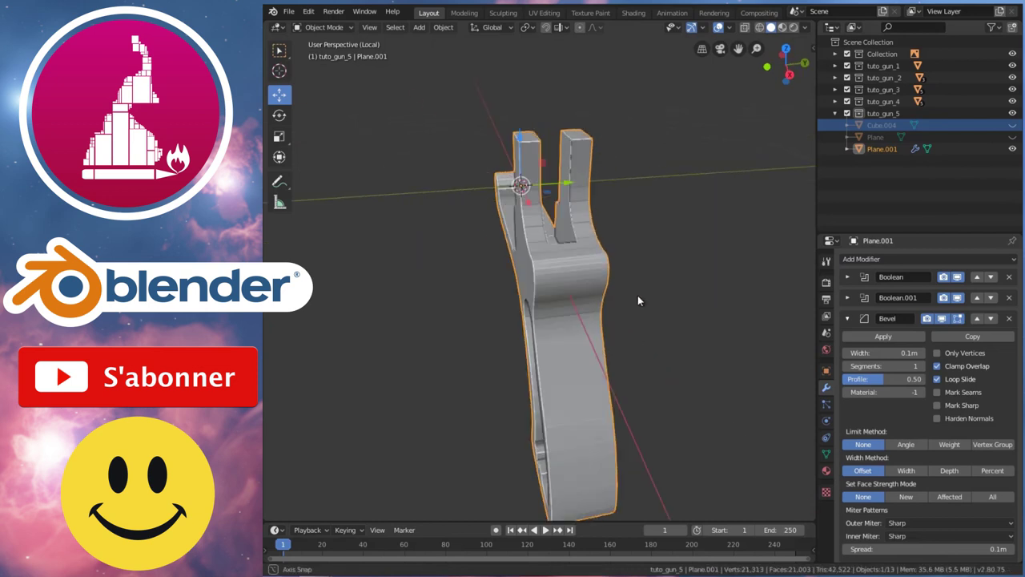
click(905, 443)
middle_drag(612, 329, 610, 305)
scroll(610, 304, up, 3)
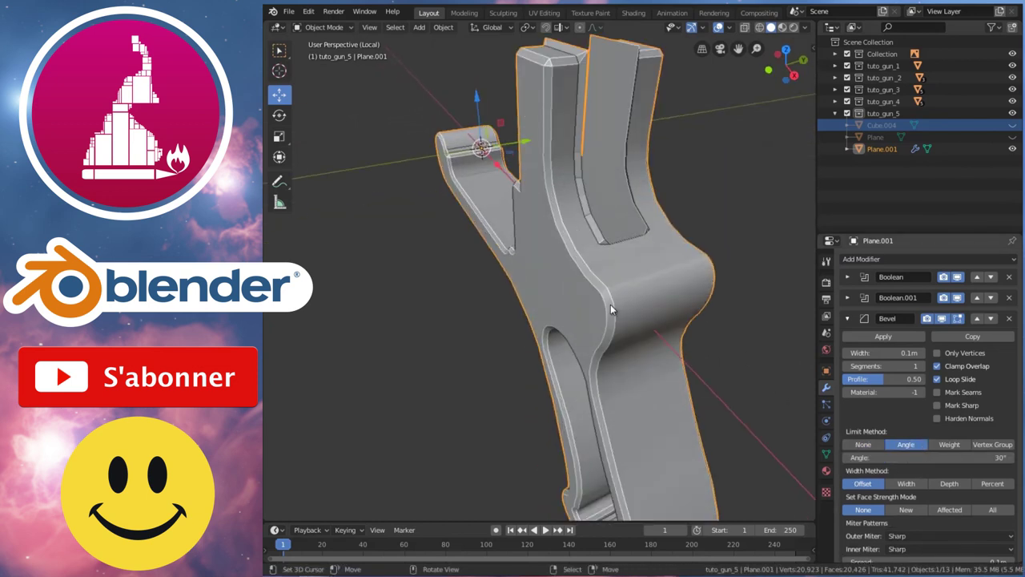
drag(880, 353, 779, 381)
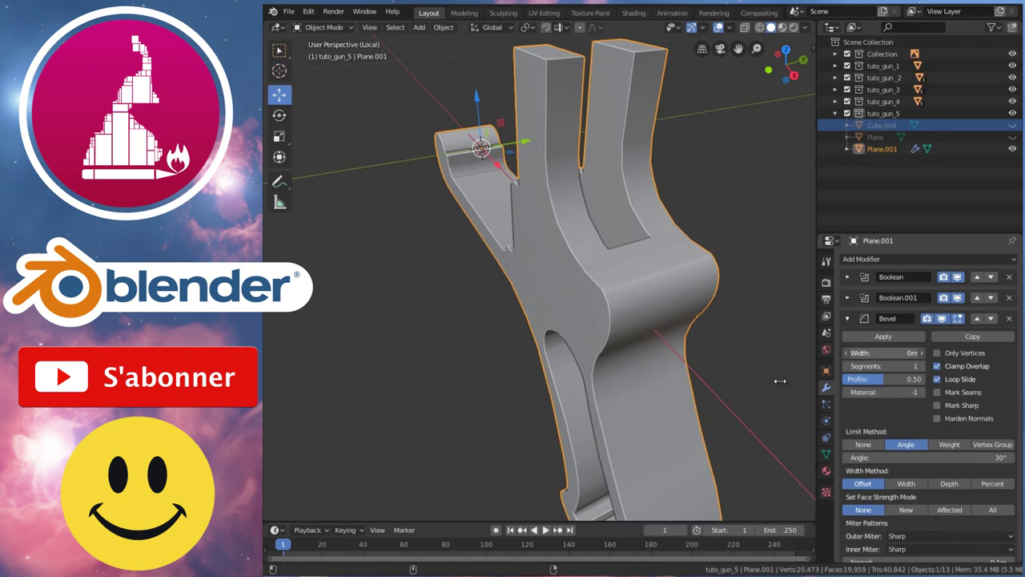
key(KP_Divide)
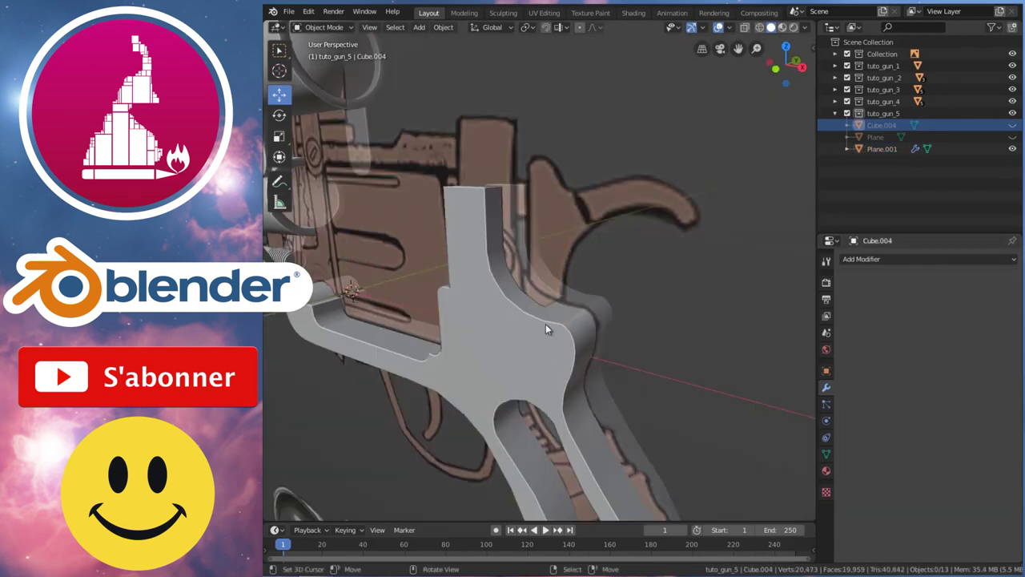
click(546, 323)
key(KP_Divide)
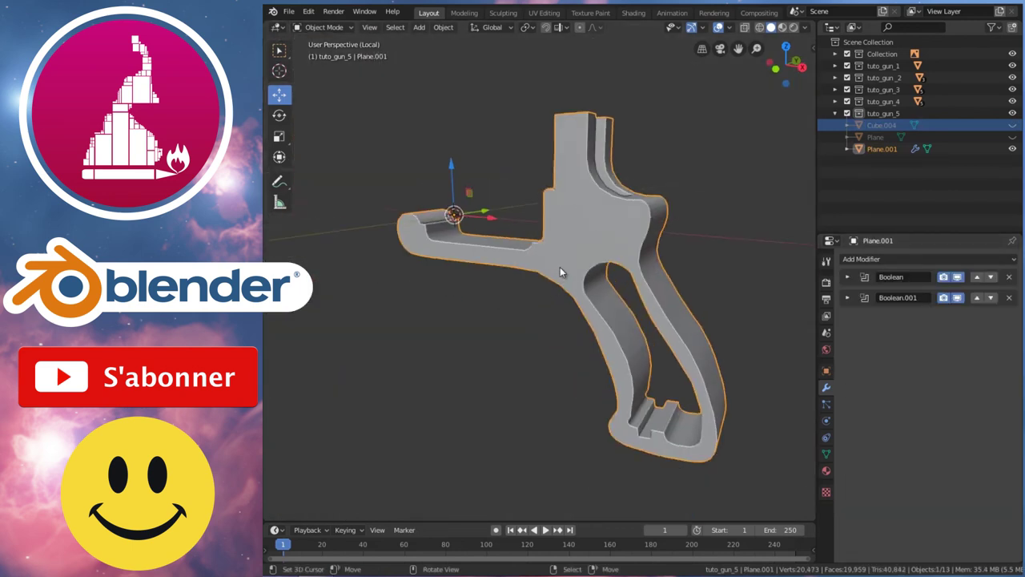
Deselect and orbit the grip, then exit local view to Front Orthographic of the whole gun.
key(alt+a)
mouse_move(562, 230)
middle_down()
mouse_move(555, 244)
mouse_move(590, 250)
middle_up()
scroll(559, 242, down, 2)
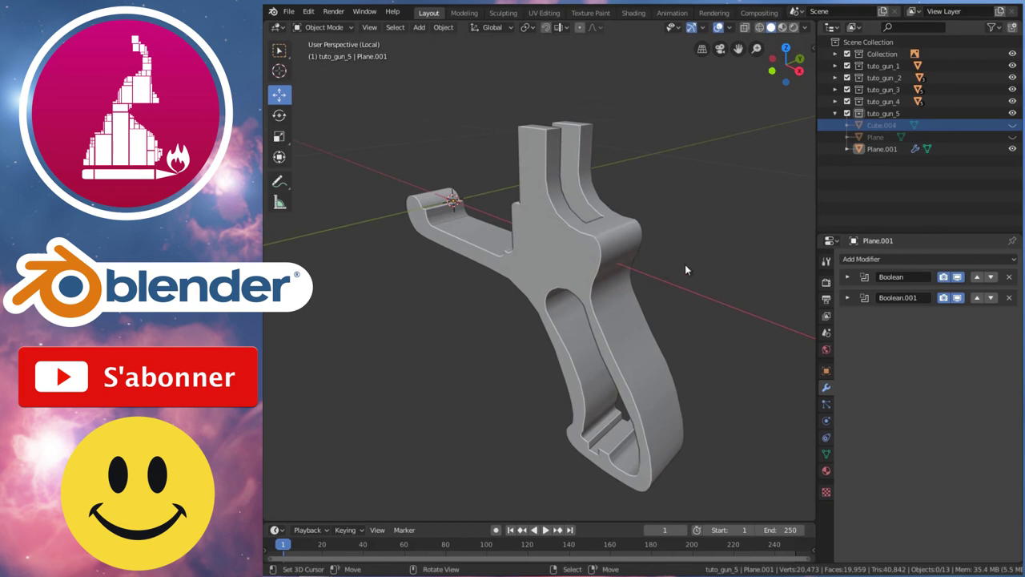
mouse_move(719, 257)
middle_down()
mouse_move(443, 281)
mouse_move(522, 273)
middle_up()
middle_drag(712, 293, 399, 281)
mouse_move(635, 256)
middle_down()
mouse_move(569, 256)
mouse_move(671, 209)
middle_up()
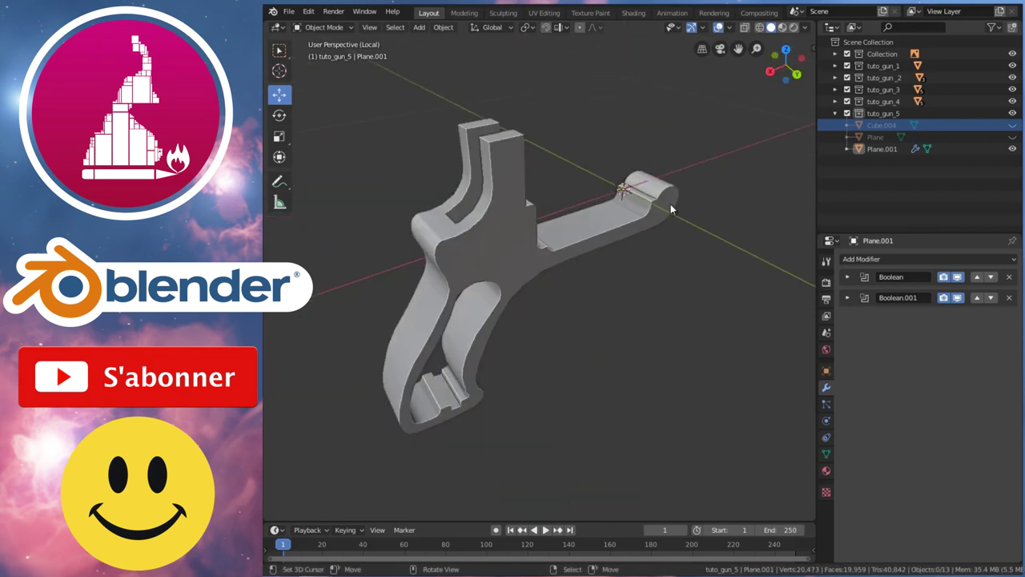
key(KP_Divide)
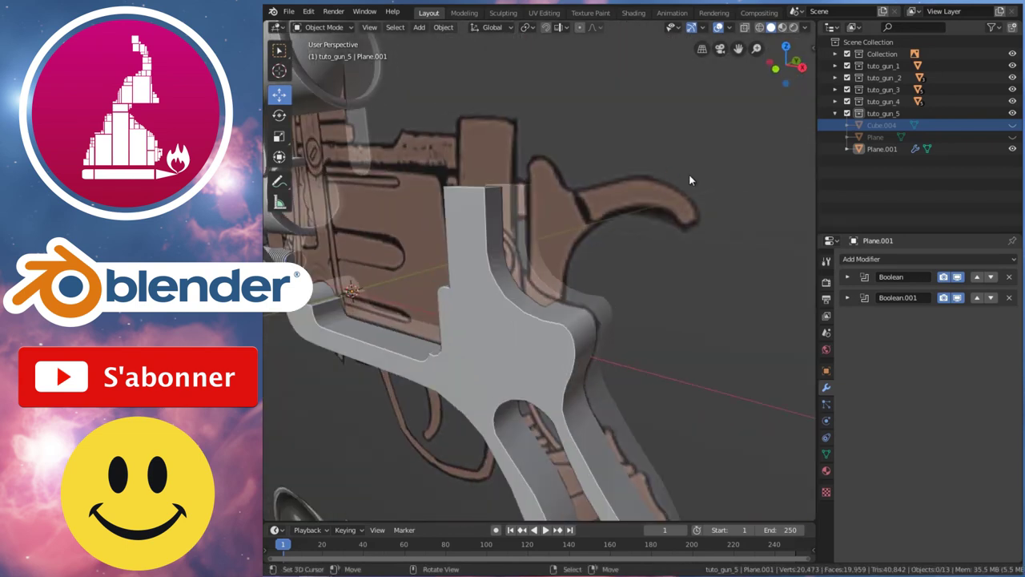
key(KP_1)
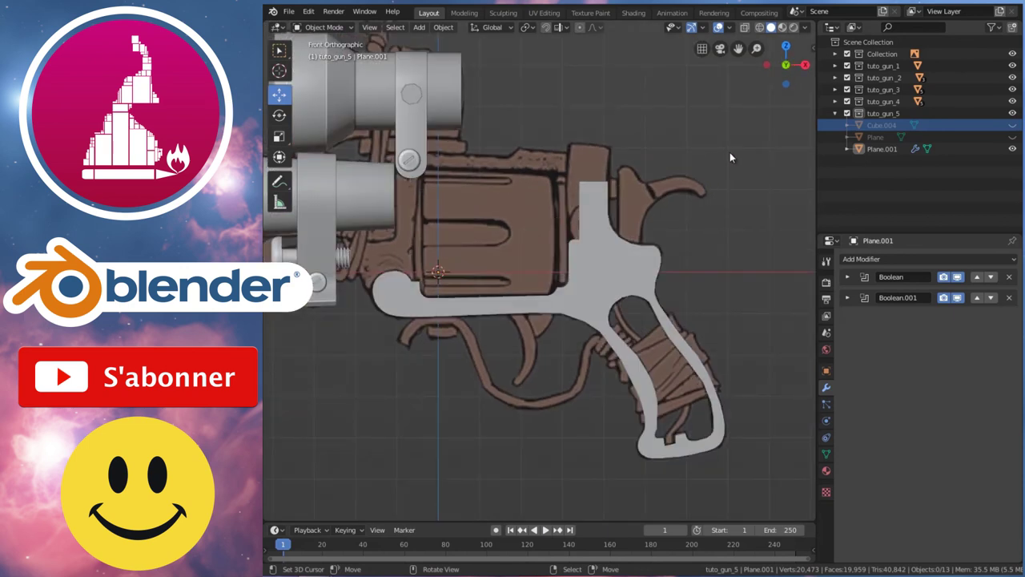
Hide the ref revolver image, orbit the gun in perspective, and collapse tuto_gun_5 in the Outliner.
click(562, 396)
key(h)
scroll(511, 182, down, 4)
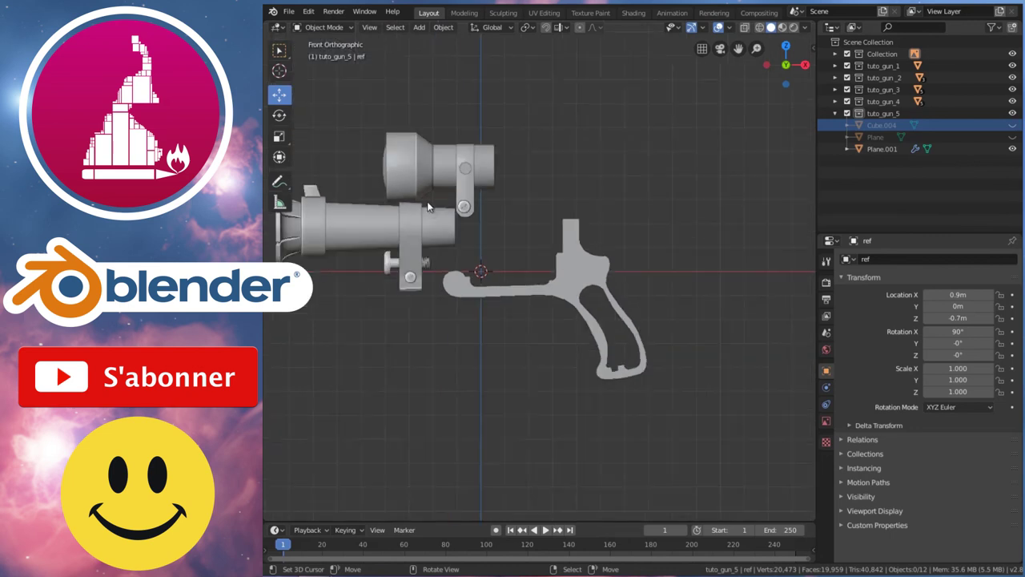
ctrl+scroll(516, 190, up, 3)
scroll(577, 203, up, 2)
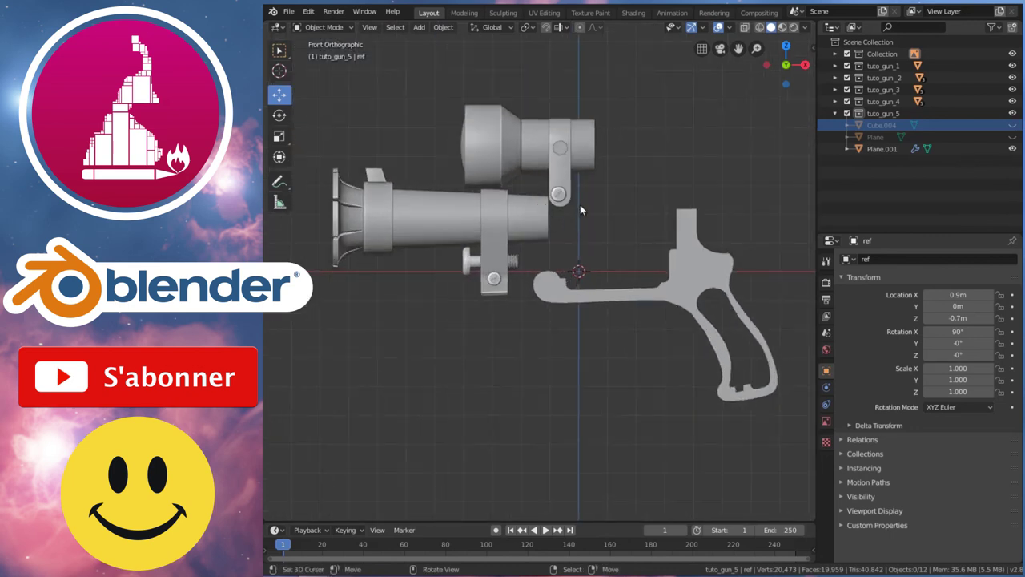
mouse_move(595, 199)
middle_down()
mouse_move(597, 247)
mouse_move(587, 243)
mouse_move(615, 241)
mouse_move(581, 259)
mouse_move(602, 230)
middle_up()
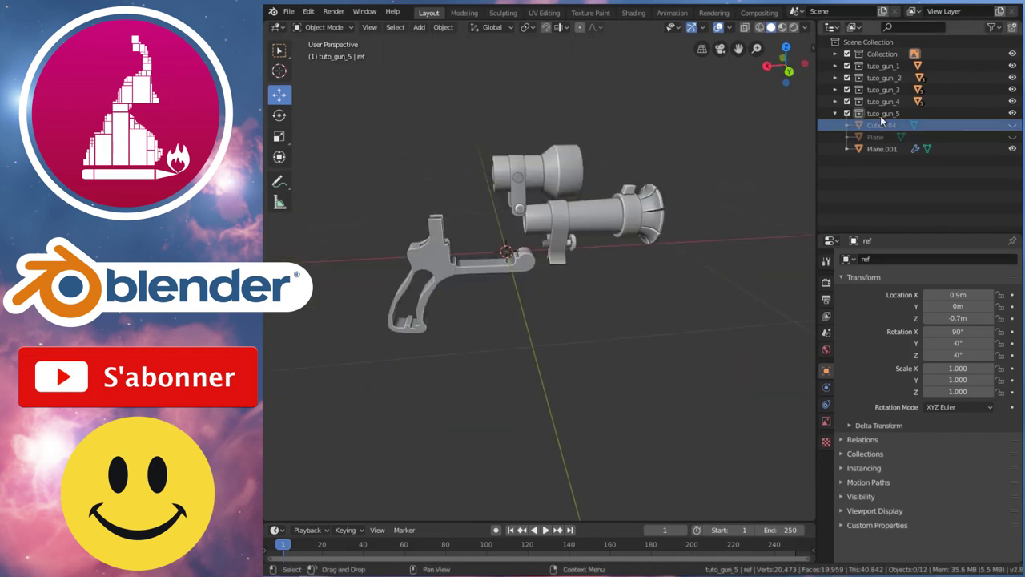
mouse_move(533, 227)
middle_down()
mouse_move(577, 228)
mouse_move(780, 131)
middle_up()
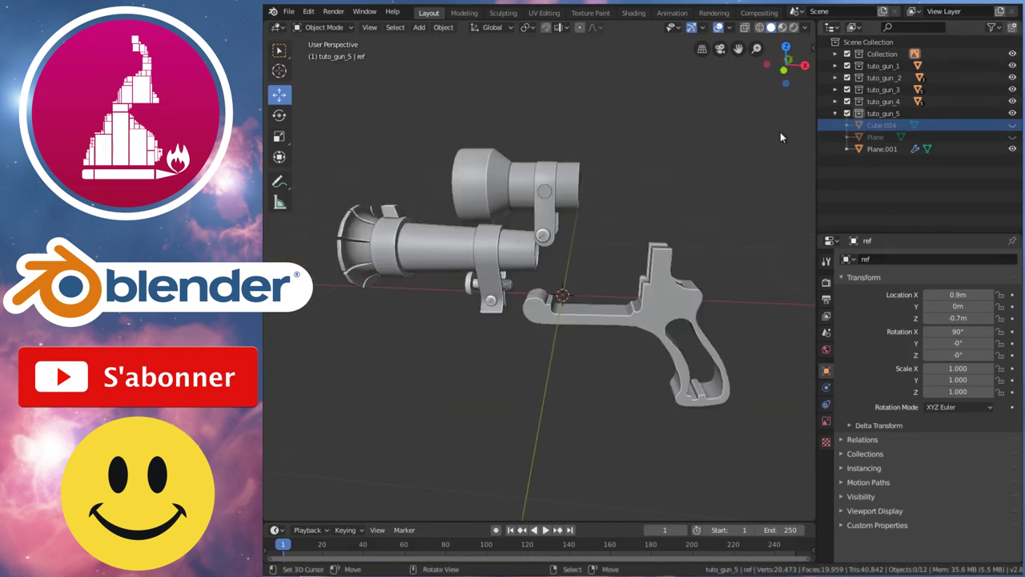
click(834, 114)
scroll(632, 352, up, 3)
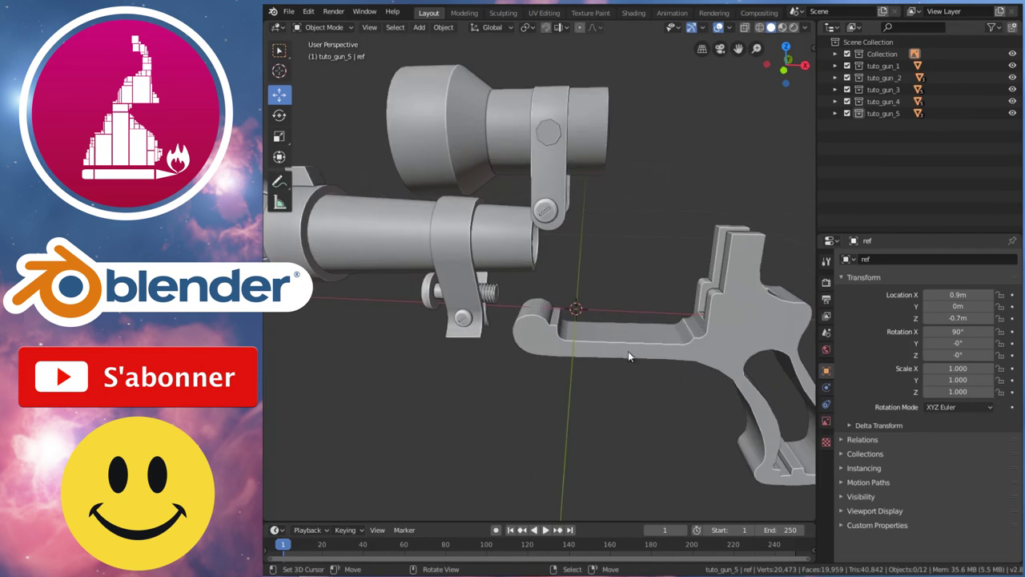
scroll(709, 264, down, 3)
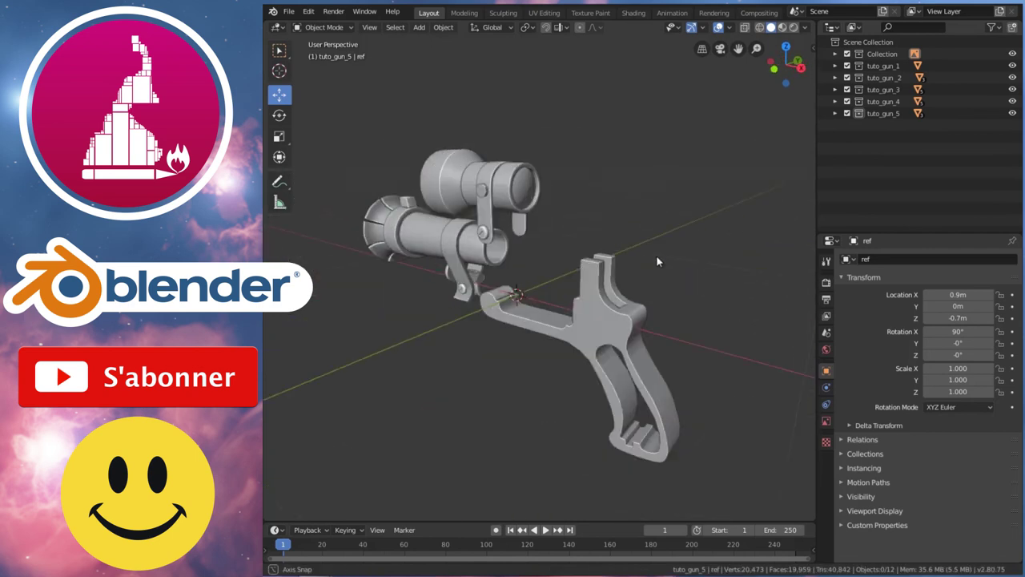